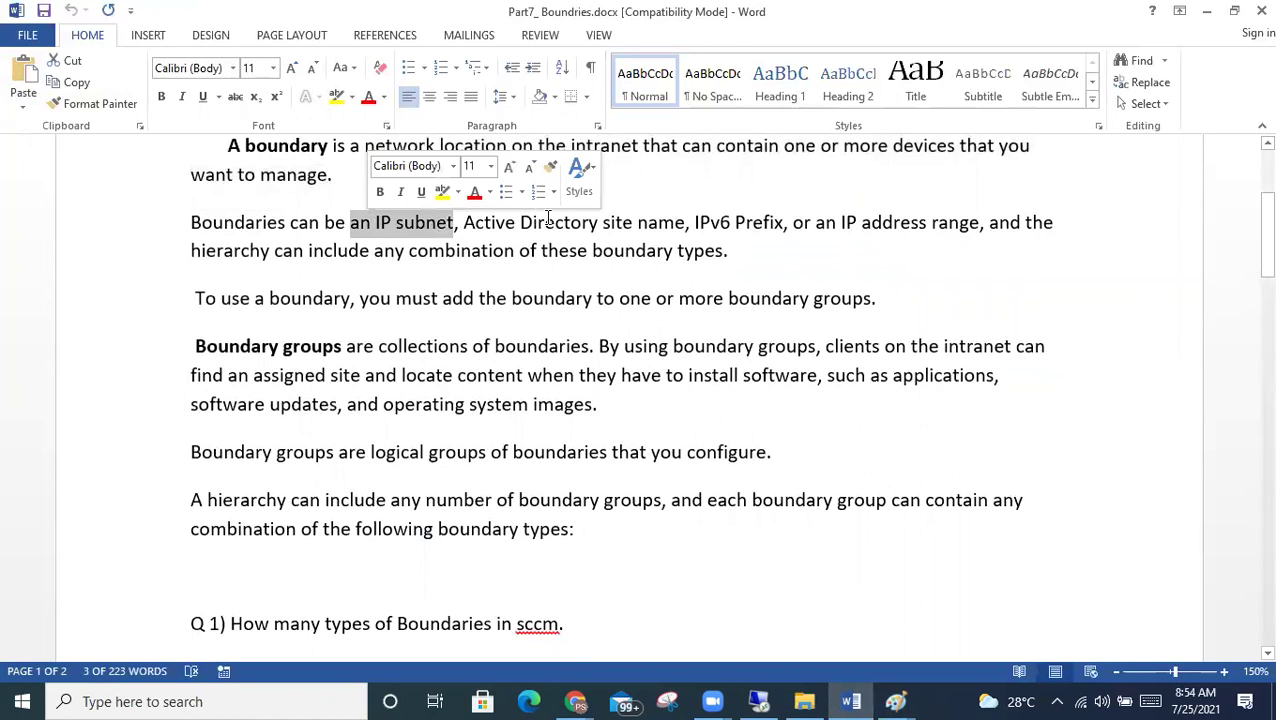
# Highlight the sentence on what boundaries can be and the one about adding a boundary to boundary groups while reading.
pyautogui.moveTo(688, 222); pyautogui.dragTo(1060, 240)
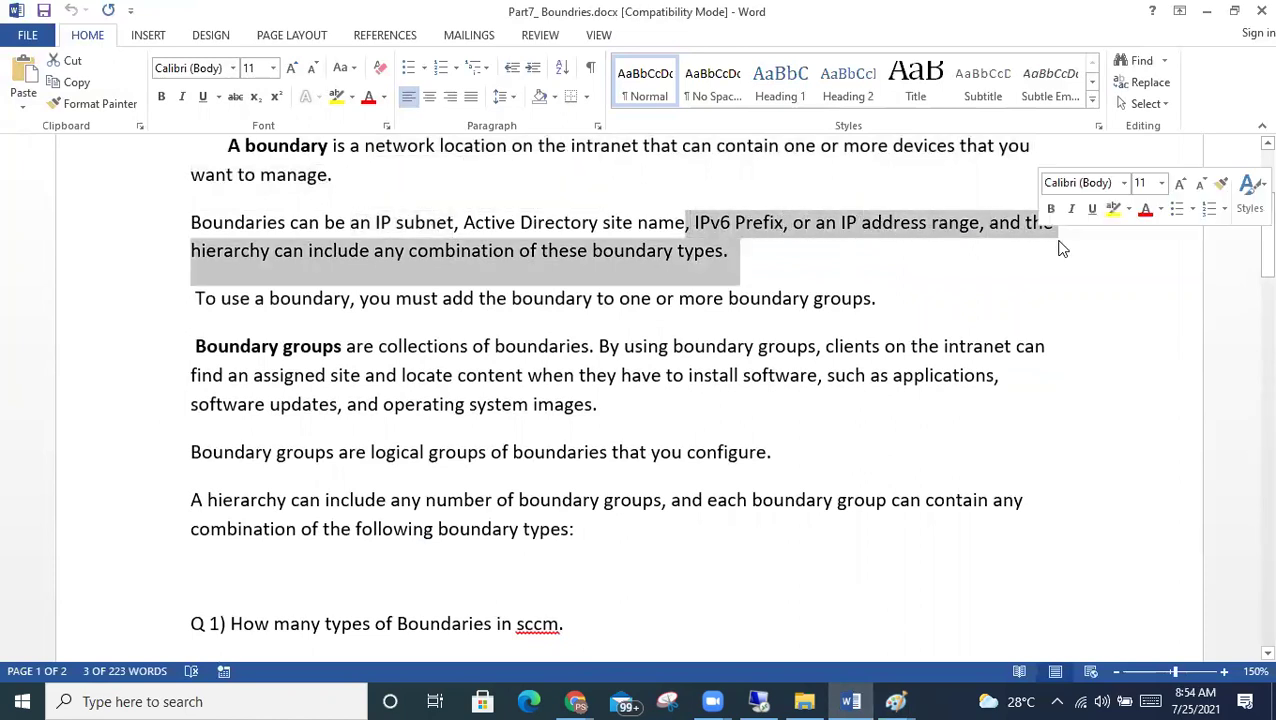
pyautogui.click(728, 250)
pyautogui.moveTo(519, 251); pyautogui.dragTo(144, 227)
pyautogui.moveTo(193, 298); pyautogui.dragTo(887, 326)
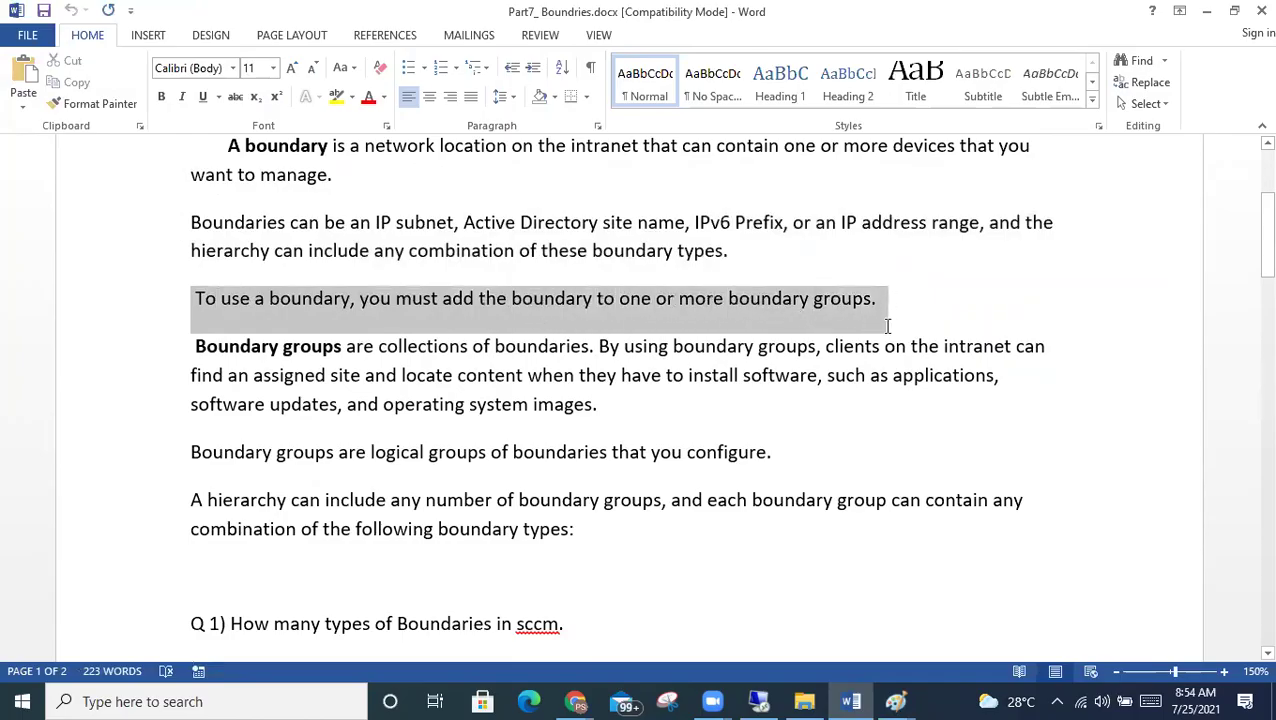
pyautogui.click(681, 301)
pyautogui.moveTo(872, 299); pyautogui.dragTo(112, 311)
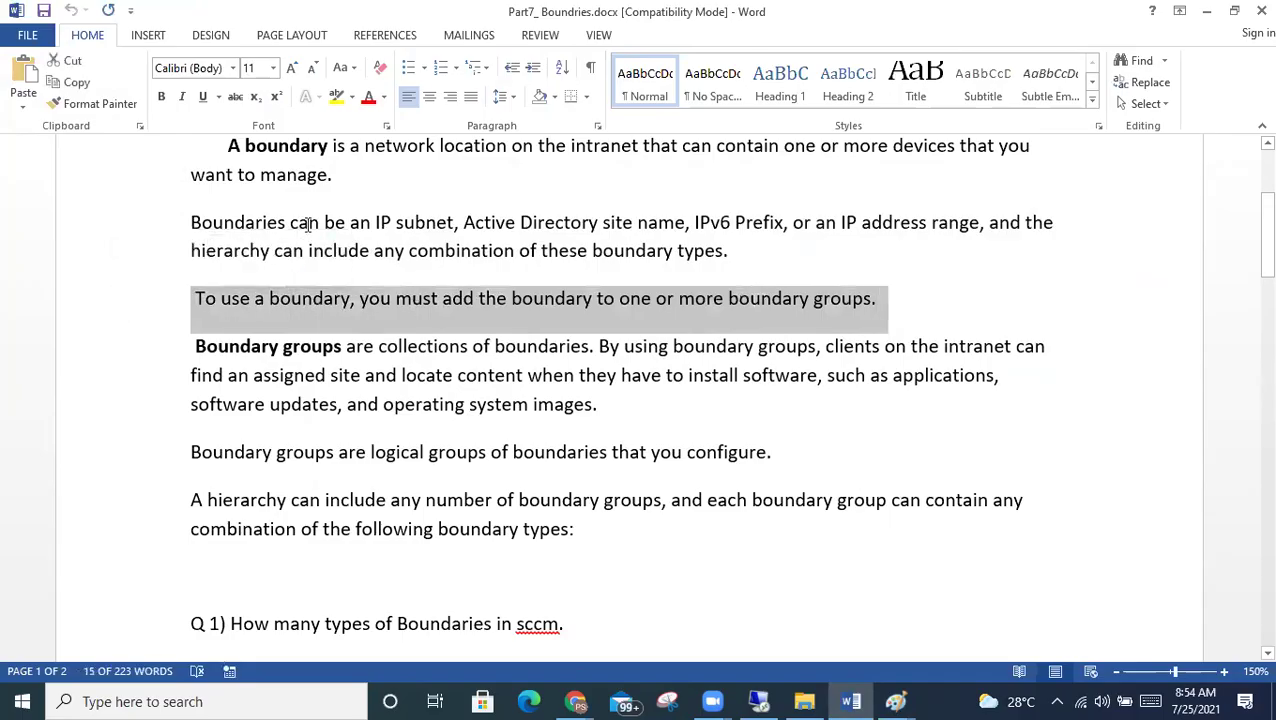
# Read the boundary groups section, highlighting the definition, the logical groups sentence and the hierarchy sentence.
pyautogui.click(294, 378)
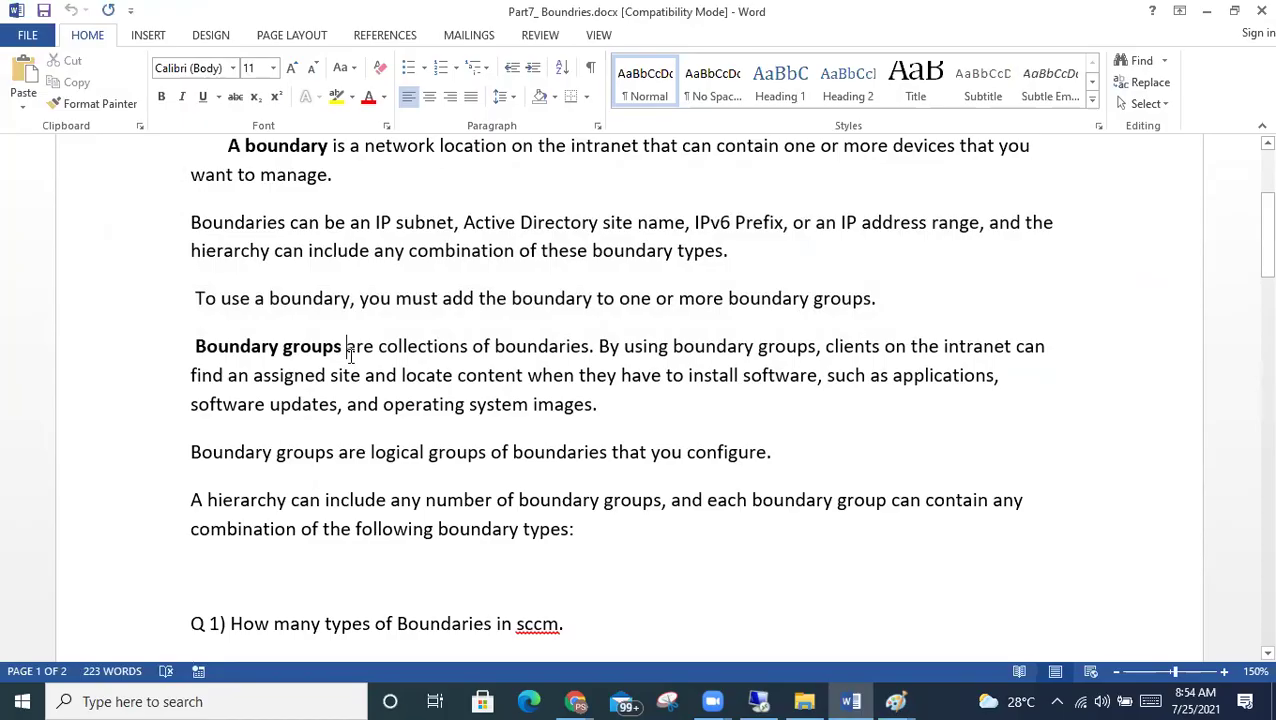
pyautogui.moveTo(347, 355); pyautogui.dragTo(985, 401)
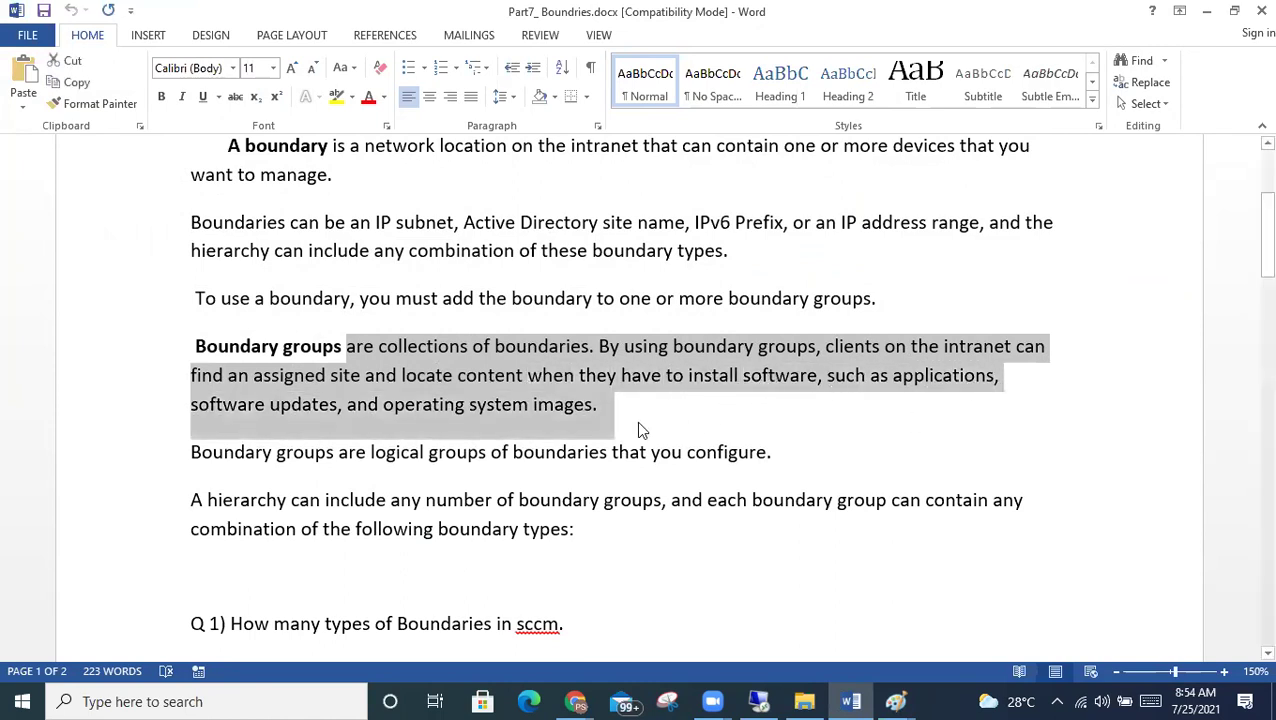
pyautogui.click(608, 412)
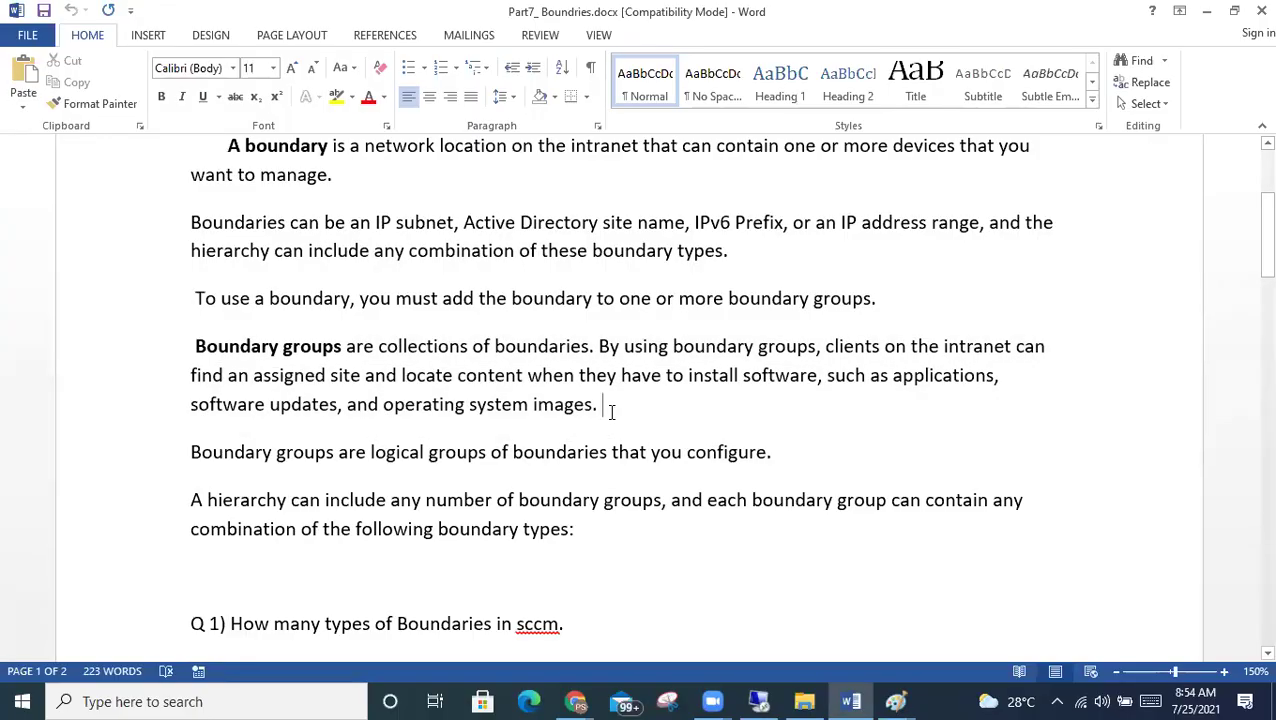
pyautogui.scroll(-1, 611, 412)
pyautogui.moveTo(192, 385); pyautogui.dragTo(764, 399)
pyautogui.click(548, 461)
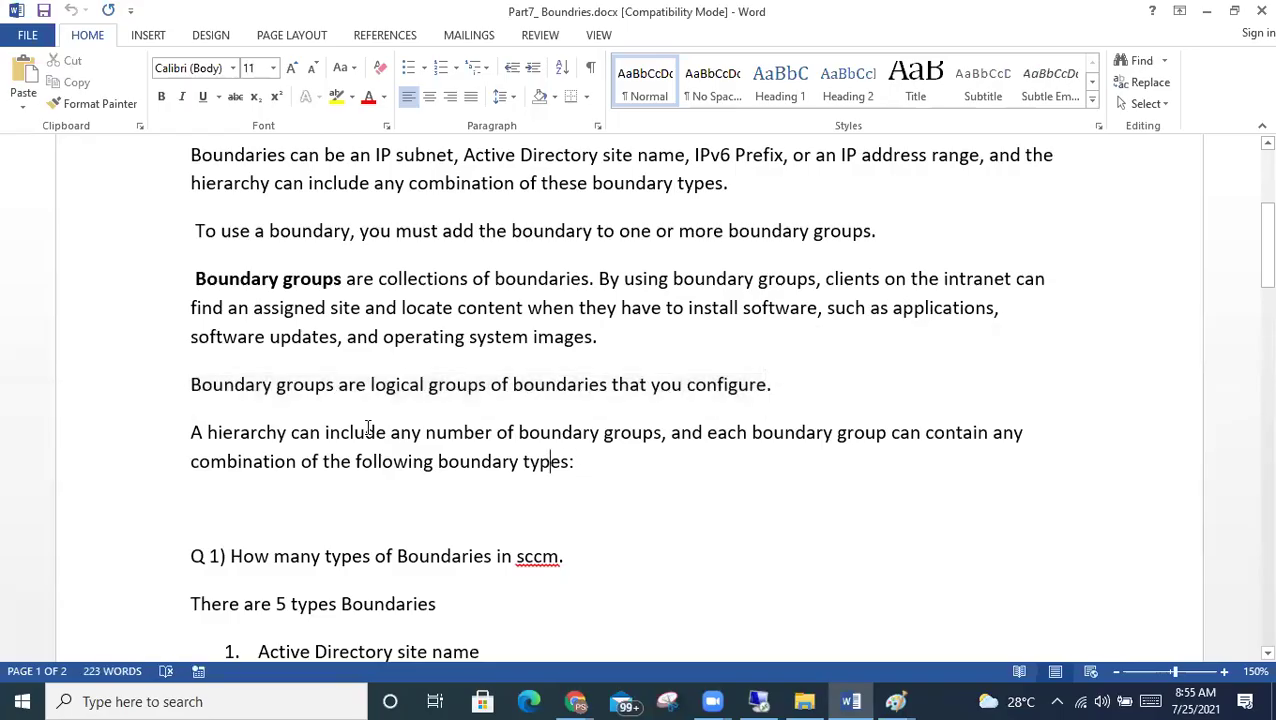
pyautogui.moveTo(335, 432); pyautogui.dragTo(1013, 454)
# Highlight question 1 on the types of boundaries in SCCM together with its answer list, and reselect the question alone.
pyautogui.scroll(-3, 552, 484)
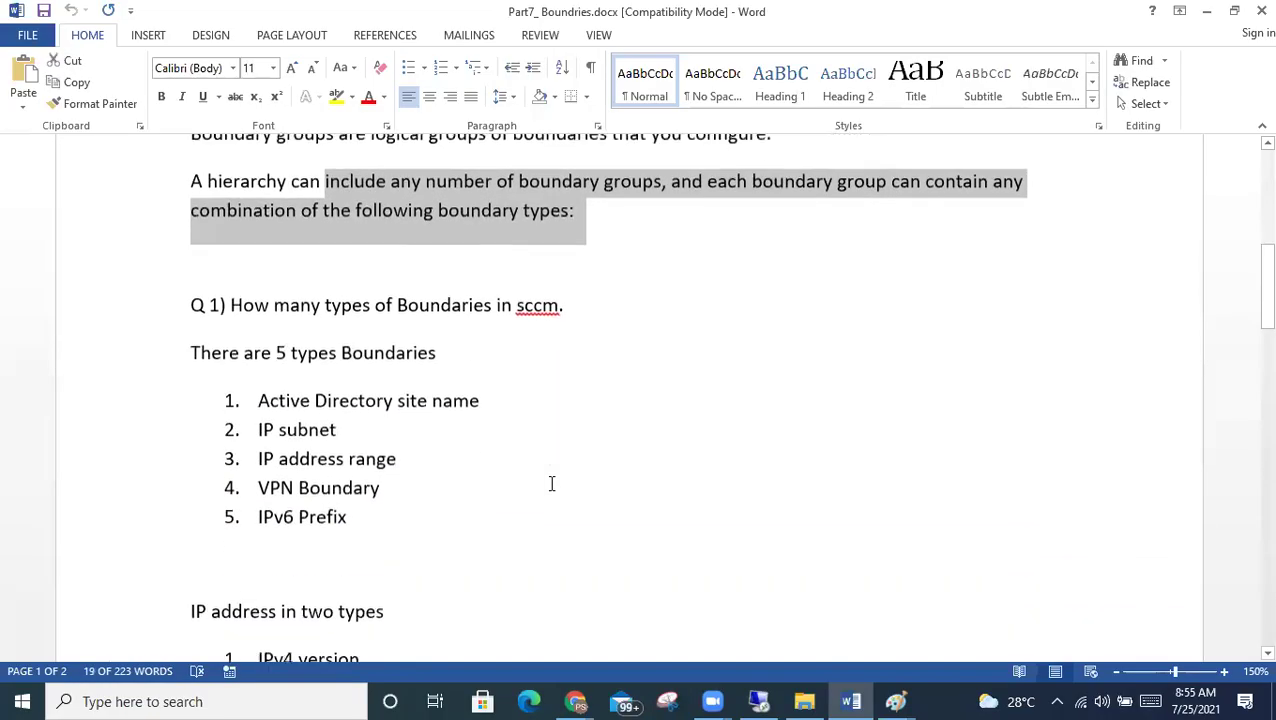
pyautogui.moveTo(484, 539); pyautogui.dragTo(125, 273)
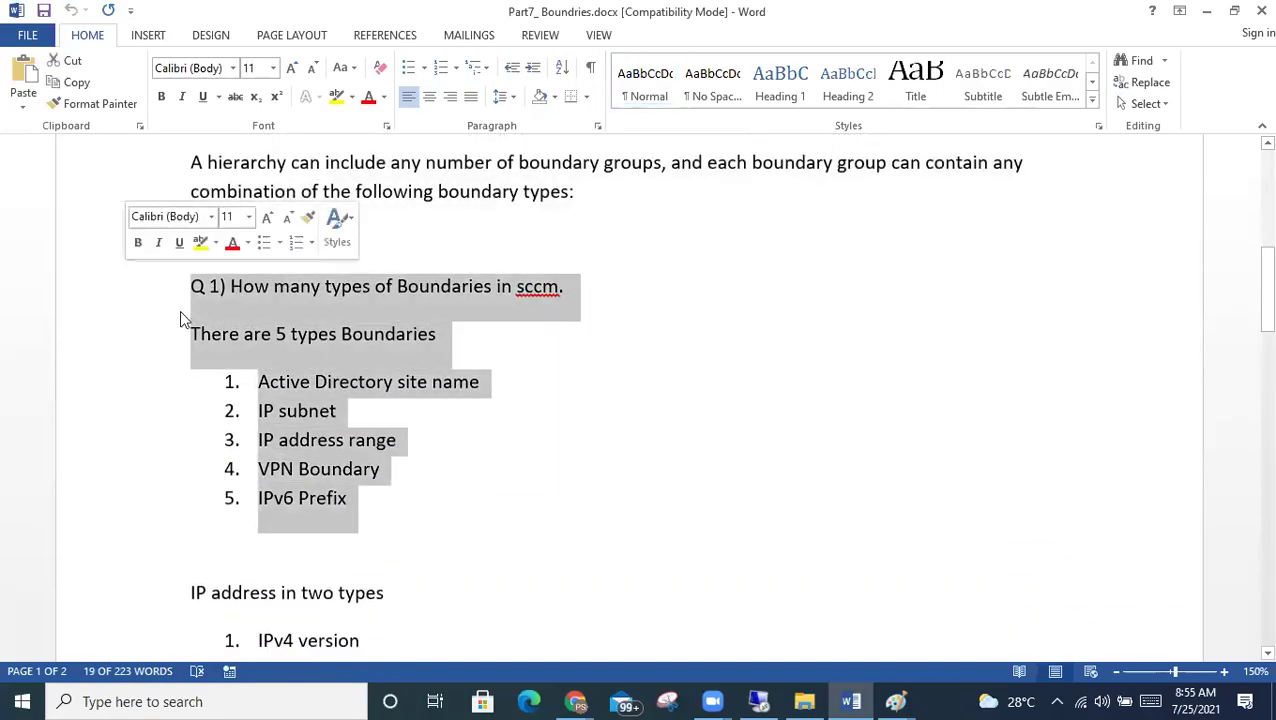
pyautogui.click(584, 288)
pyautogui.click(23, 275)
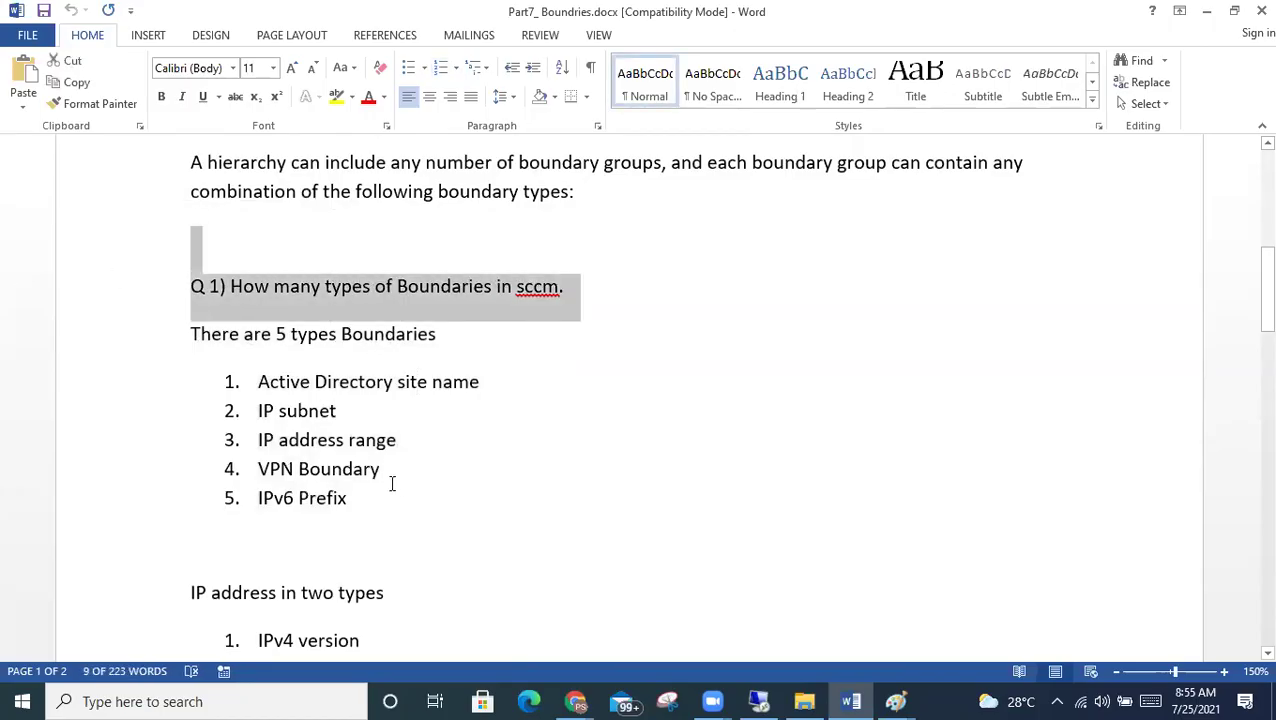
# Highlight the listed boundary types one by one, and select Active Directory site name through IP address range together.
pyautogui.moveTo(390, 478); pyautogui.dragTo(199, 470)
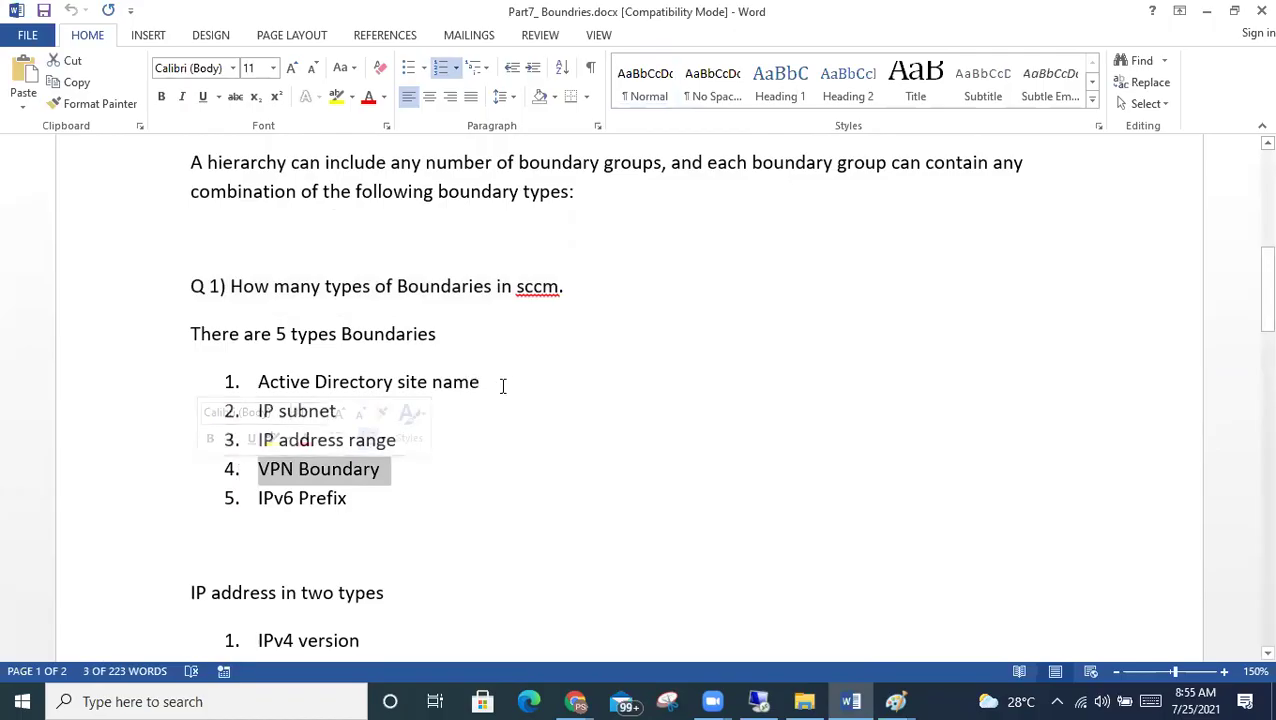
pyautogui.moveTo(501, 384); pyautogui.dragTo(222, 382)
pyautogui.moveTo(289, 418); pyautogui.dragTo(204, 417)
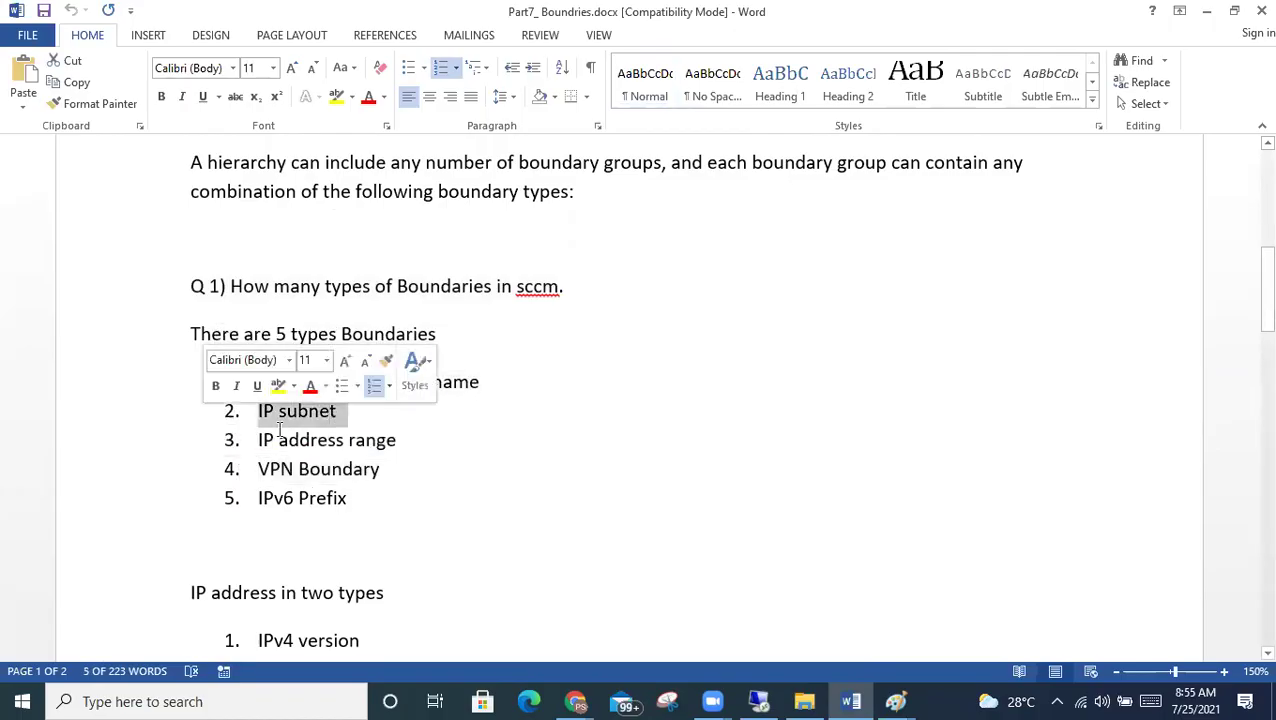
pyautogui.moveTo(433, 444); pyautogui.dragTo(182, 439)
pyautogui.moveTo(388, 471); pyautogui.dragTo(242, 467)
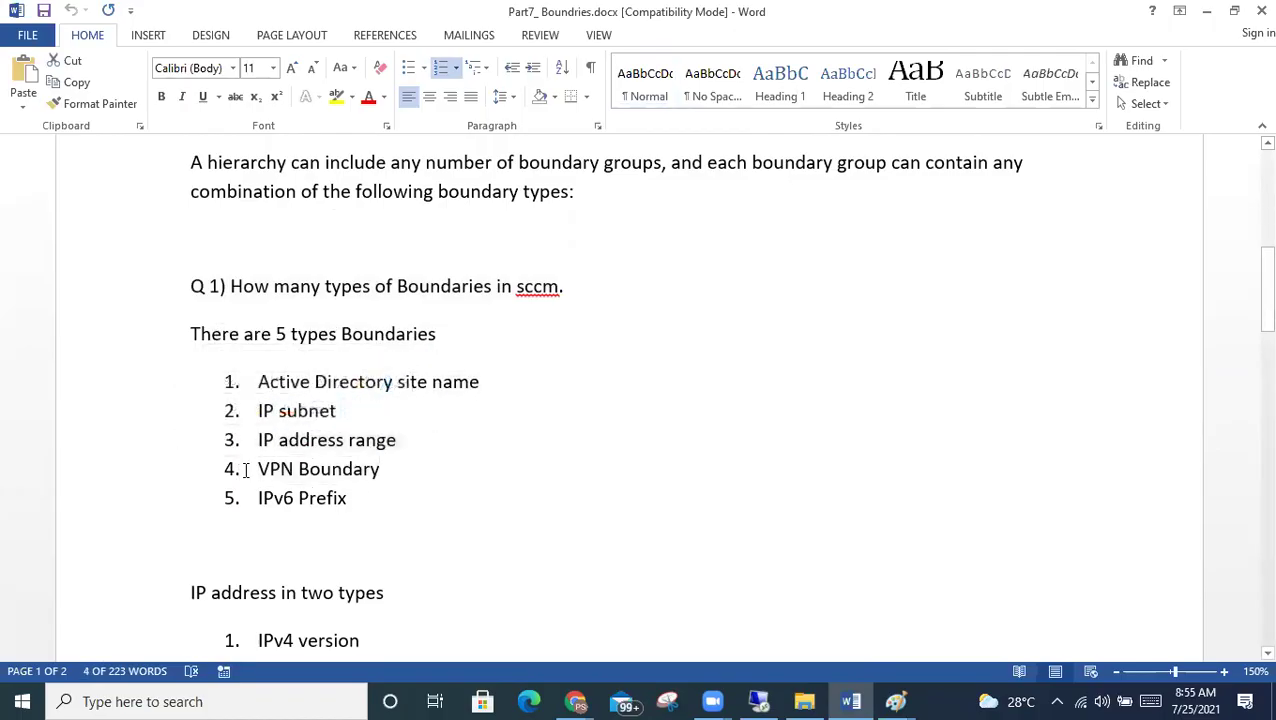
pyautogui.moveTo(365, 502); pyautogui.dragTo(202, 500)
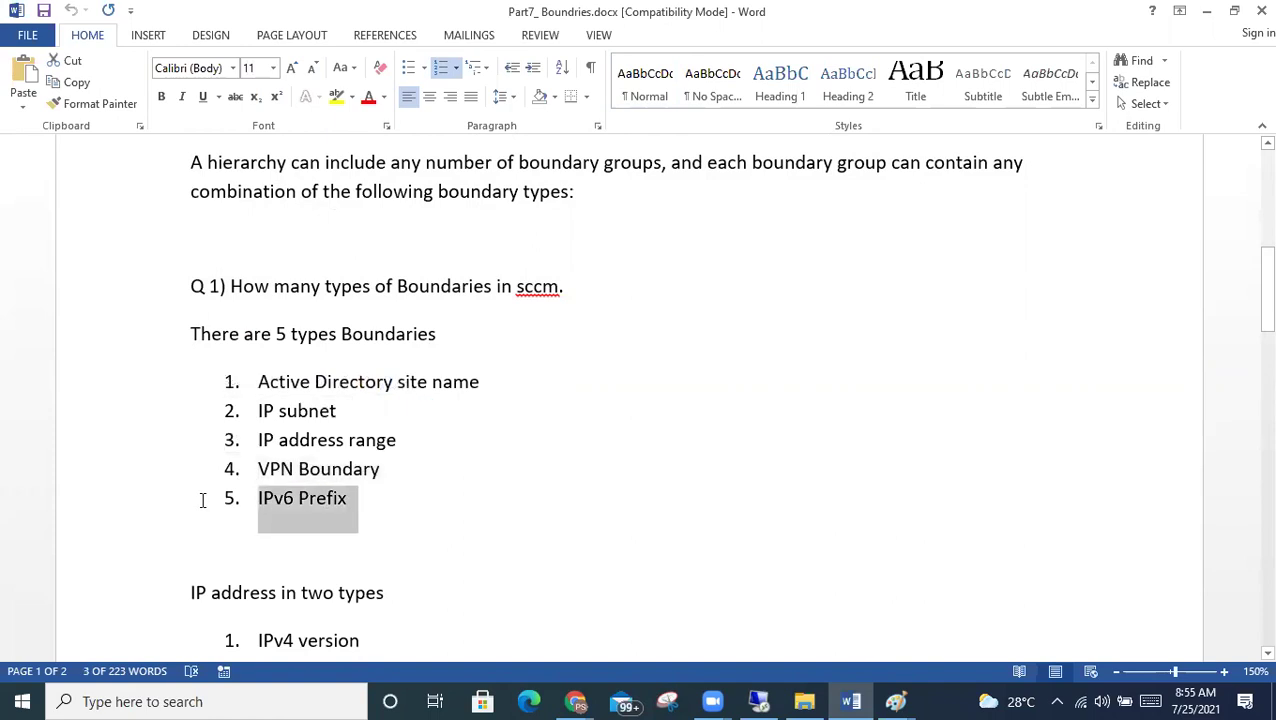
pyautogui.click(487, 472)
pyautogui.moveTo(426, 444); pyautogui.dragTo(202, 384)
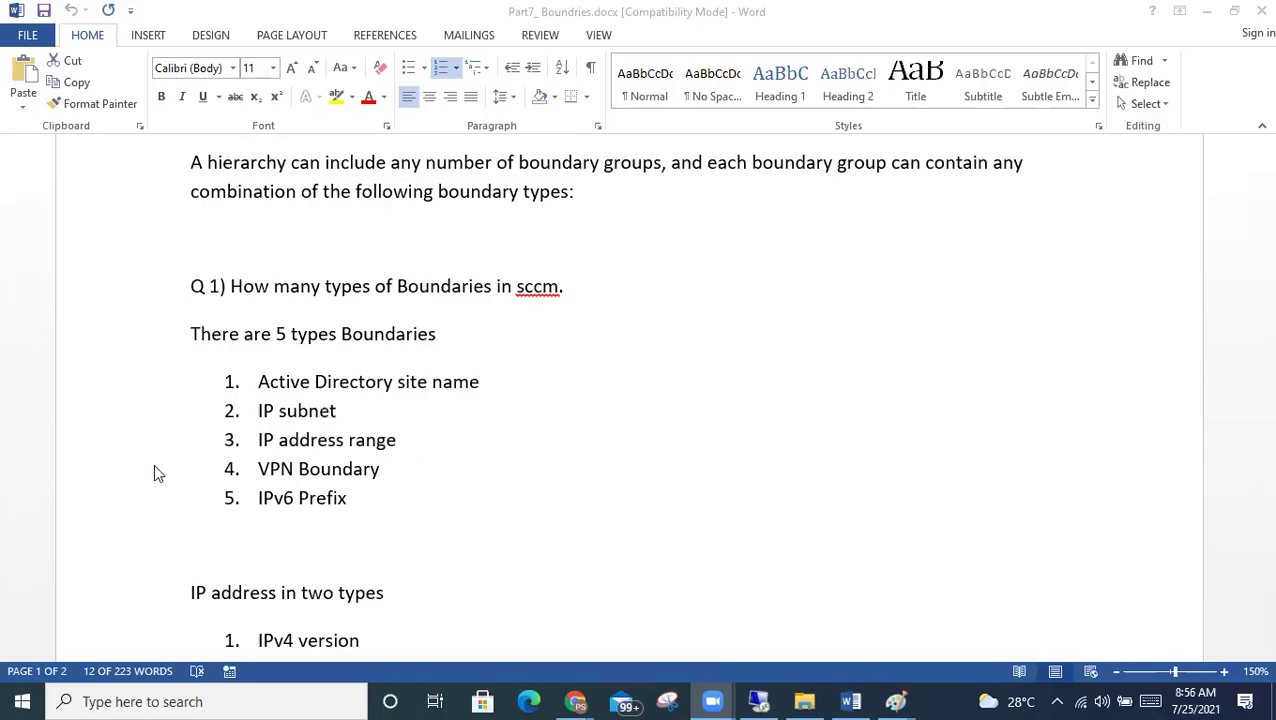
pyautogui.click(348, 414)
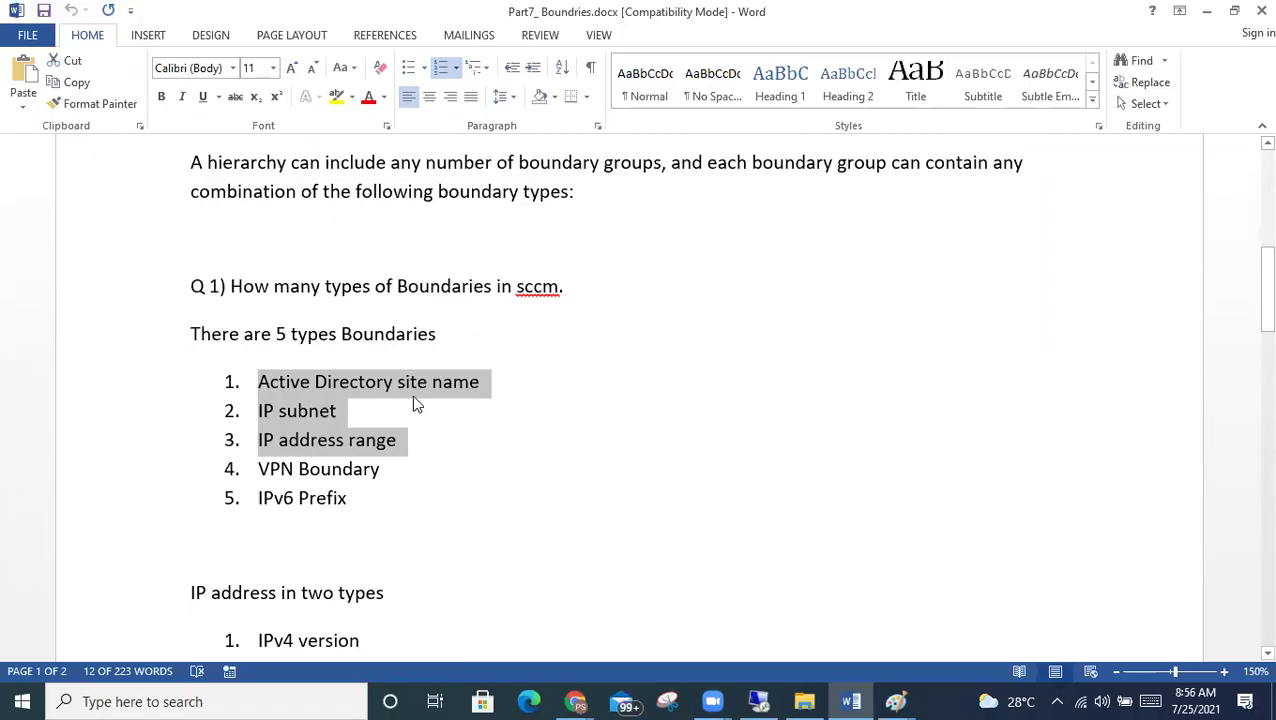
# Highlight the two IP address versions under their heading and the Private IP and Public IP address entries.
pyautogui.scroll(-5, 412, 395)
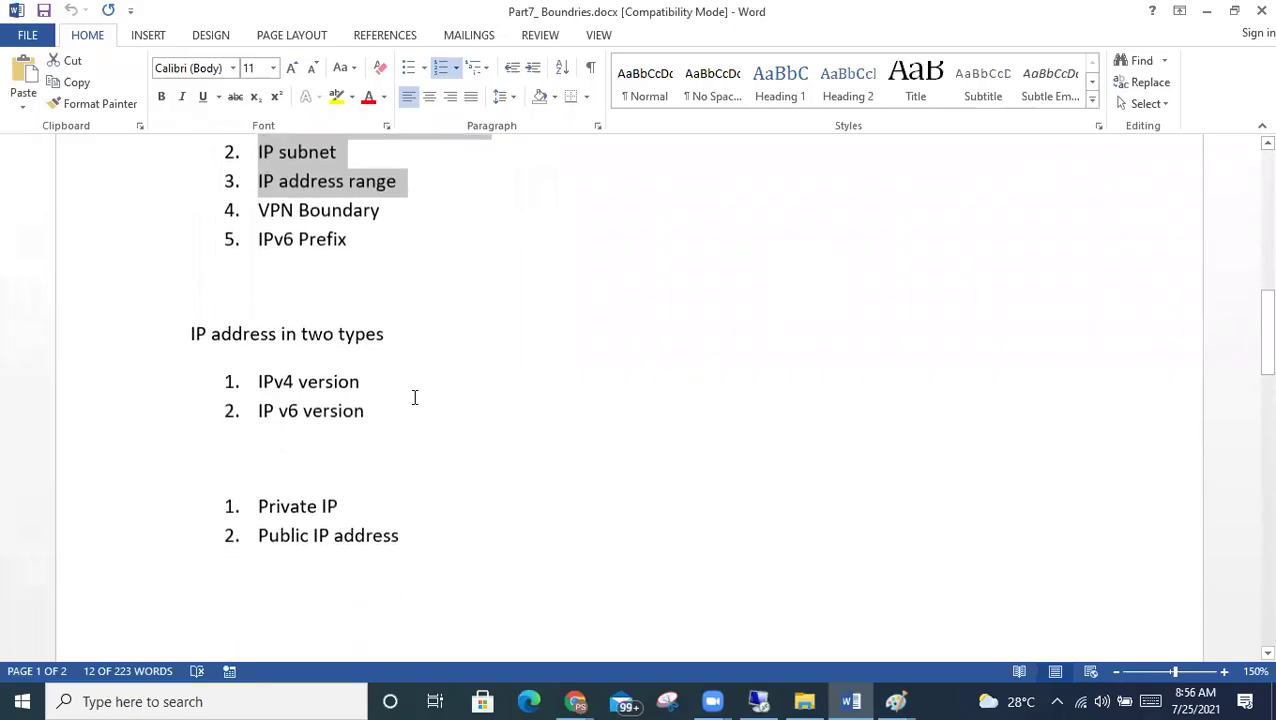
pyautogui.click(103, 334)
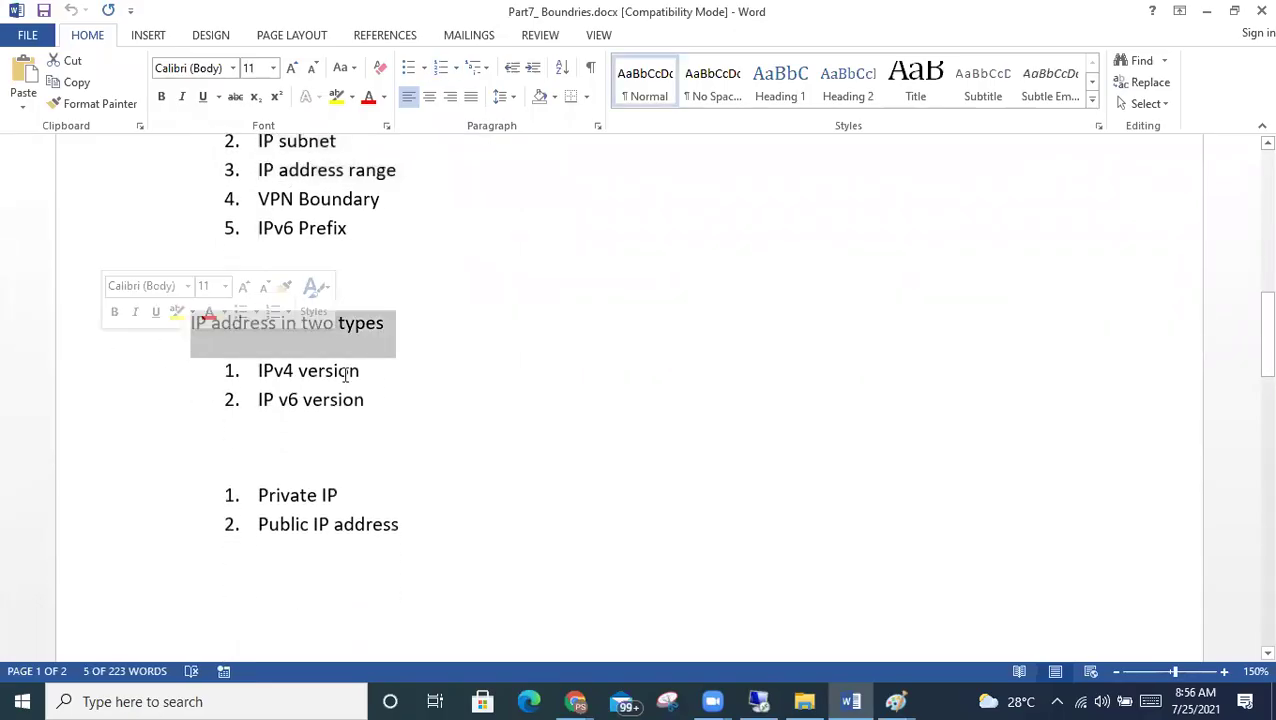
pyautogui.moveTo(413, 404); pyautogui.dragTo(65, 282)
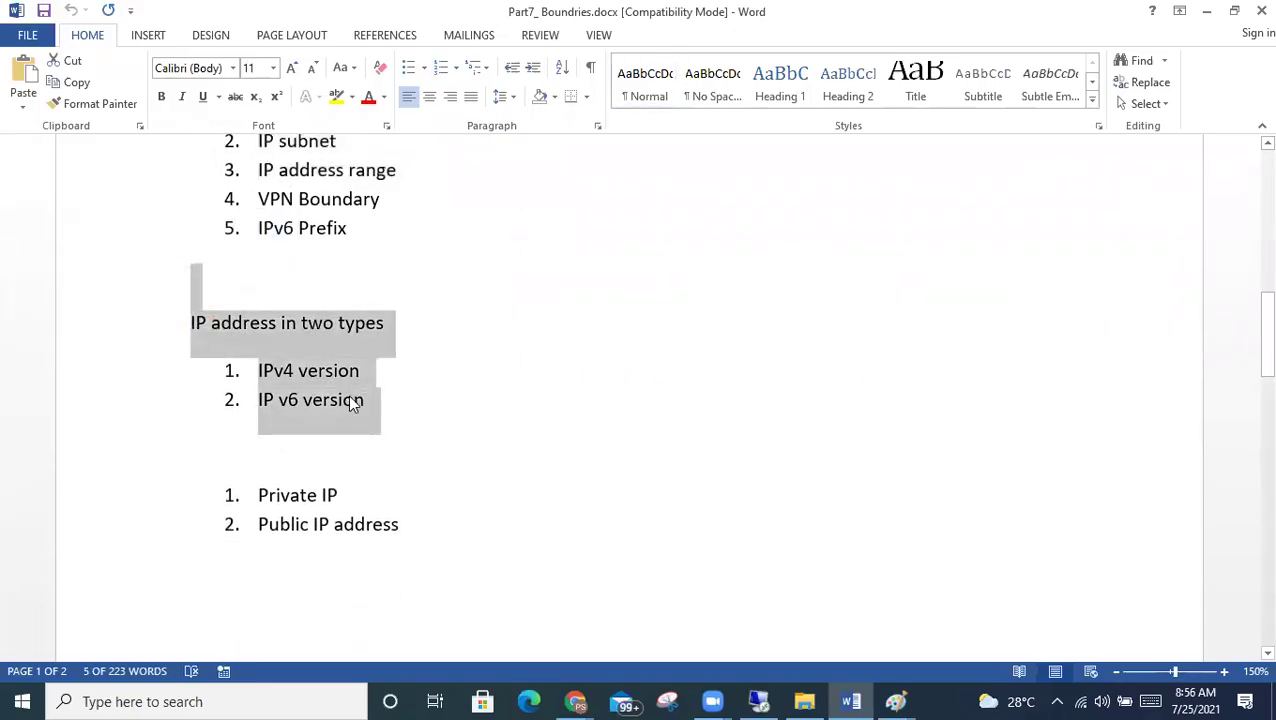
pyautogui.moveTo(396, 541); pyautogui.dragTo(117, 504)
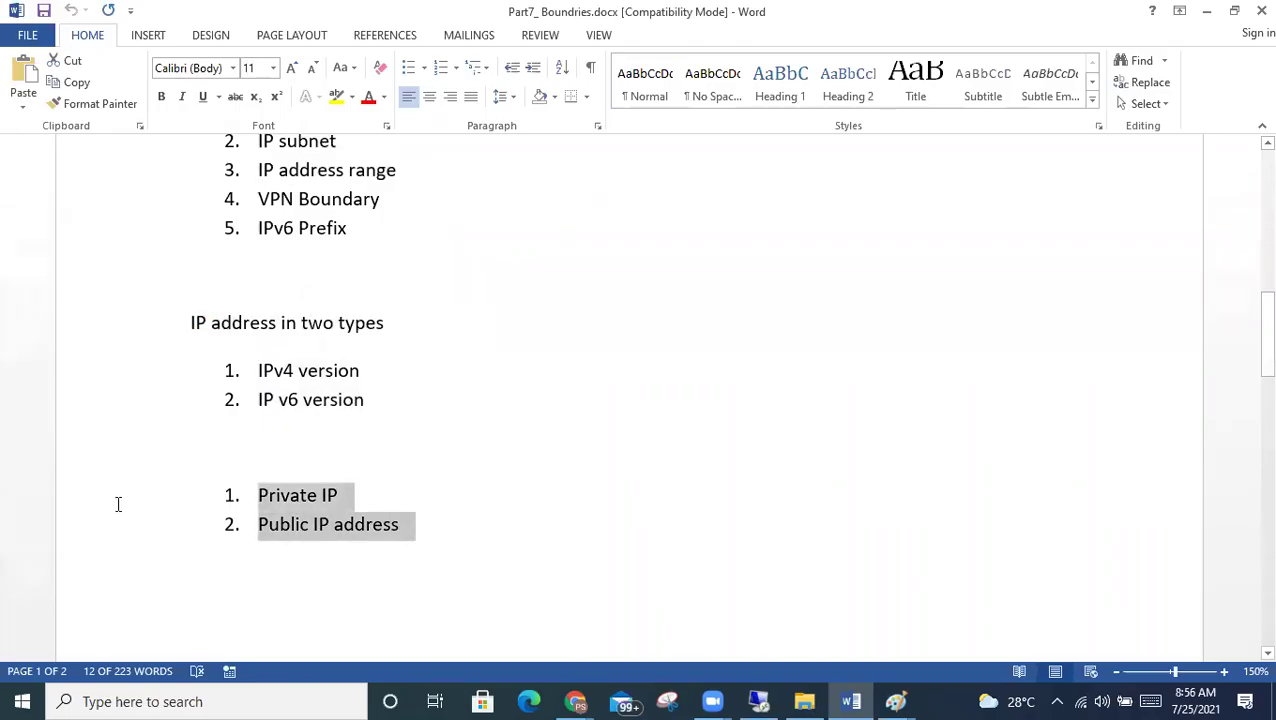
# Review the private IP ranges on page 2, highlighting the 5-class line and the Class A, B and C entries.
pyautogui.scroll(-10, 507, 530)
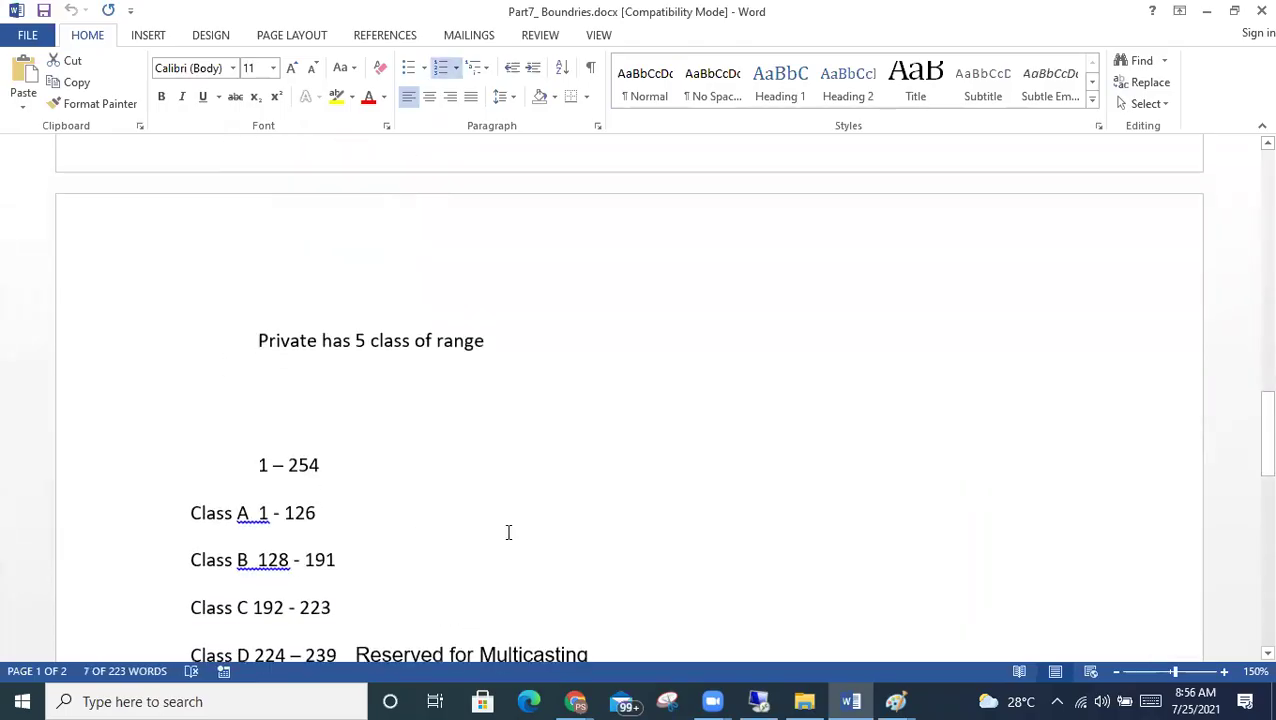
pyautogui.scroll(-3, 508, 532)
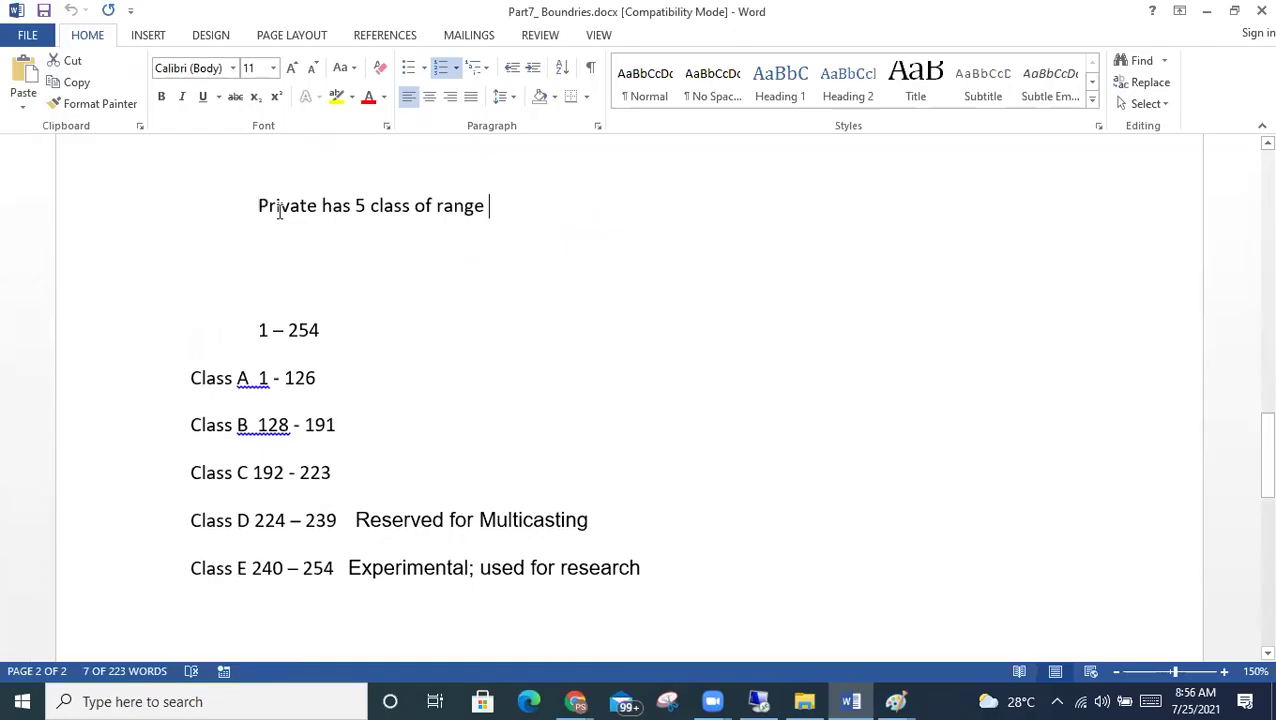
pyautogui.click(131, 207)
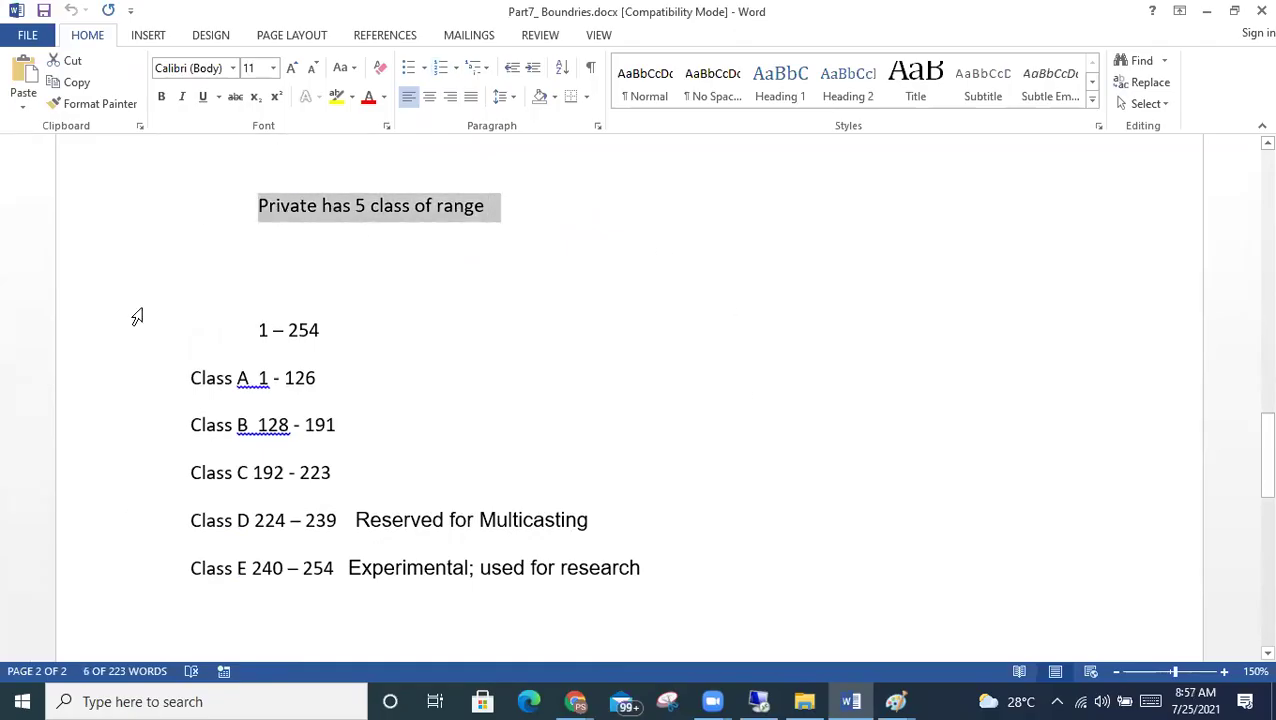
pyautogui.scroll(-3, 490, 425)
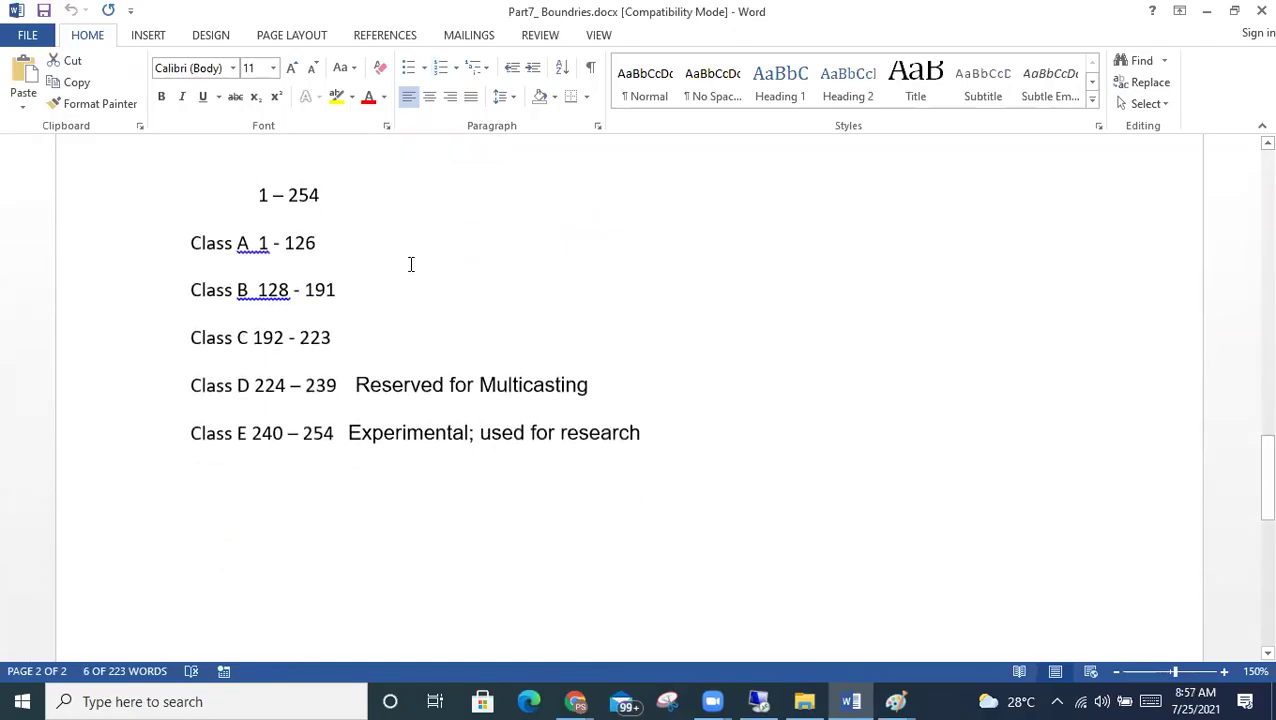
pyautogui.moveTo(366, 238); pyautogui.dragTo(11, 242)
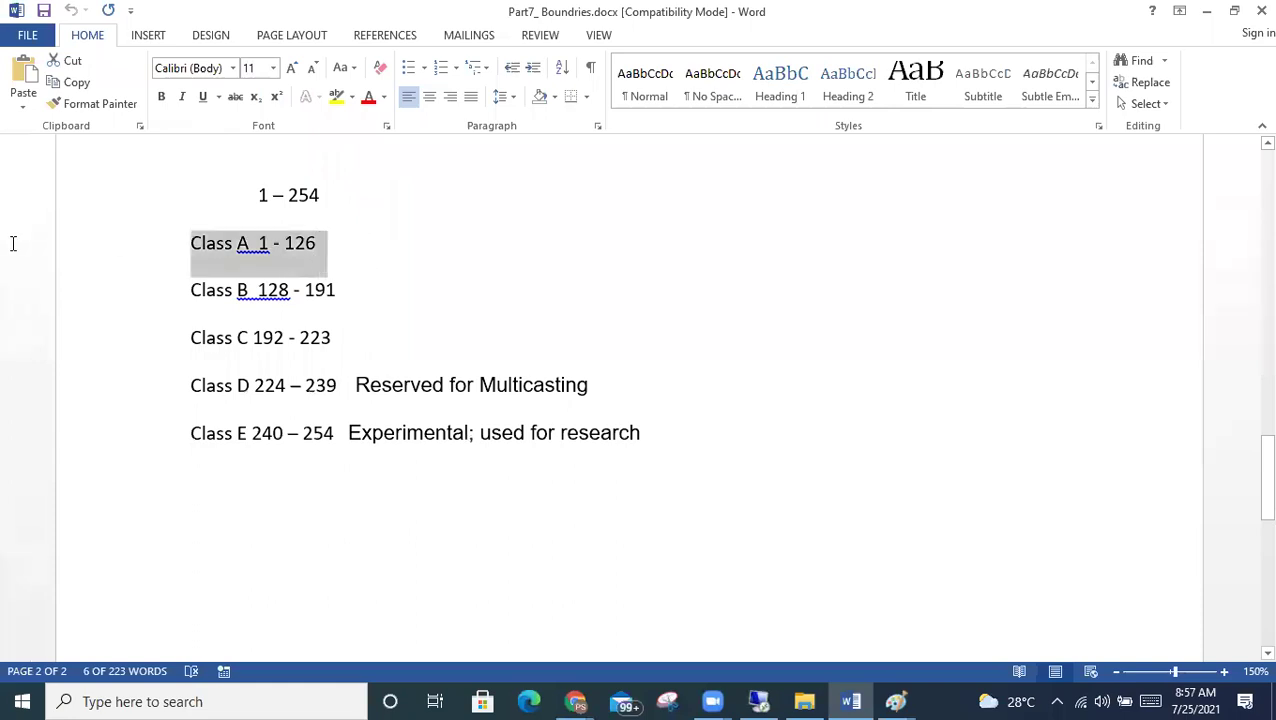
pyautogui.moveTo(377, 300); pyautogui.dragTo(9, 281)
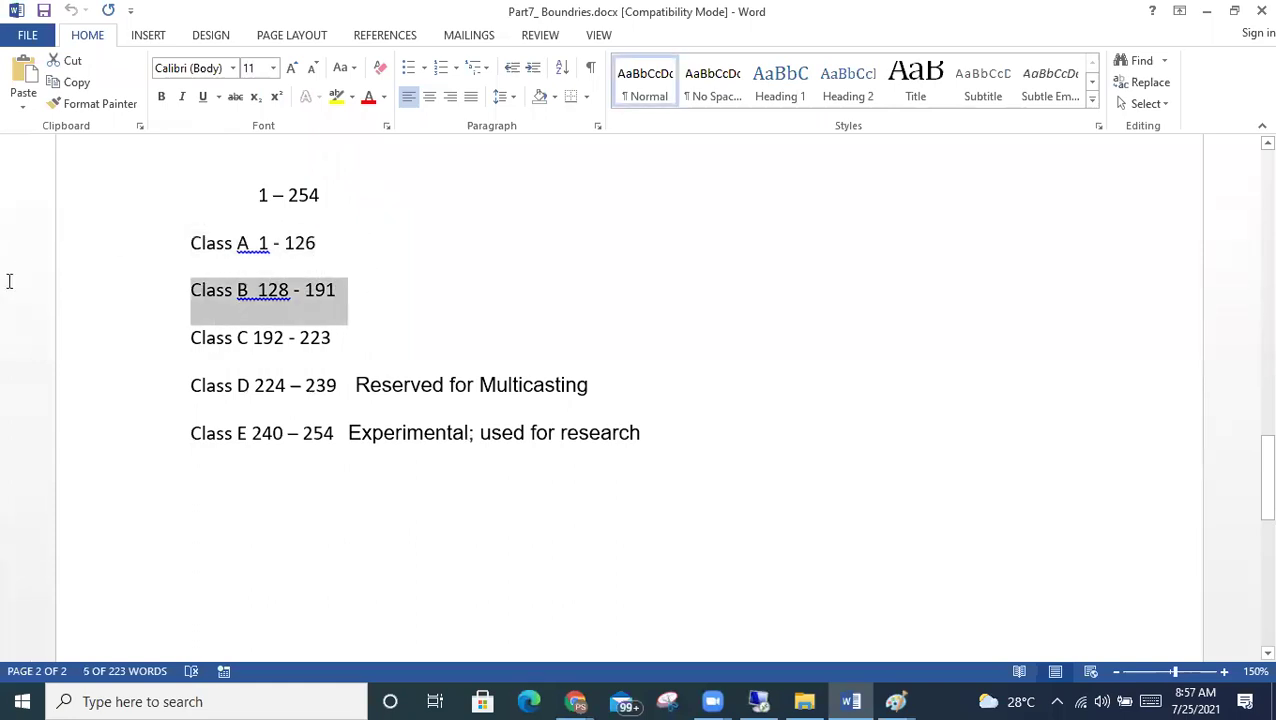
pyautogui.moveTo(393, 350); pyautogui.dragTo(9, 240)
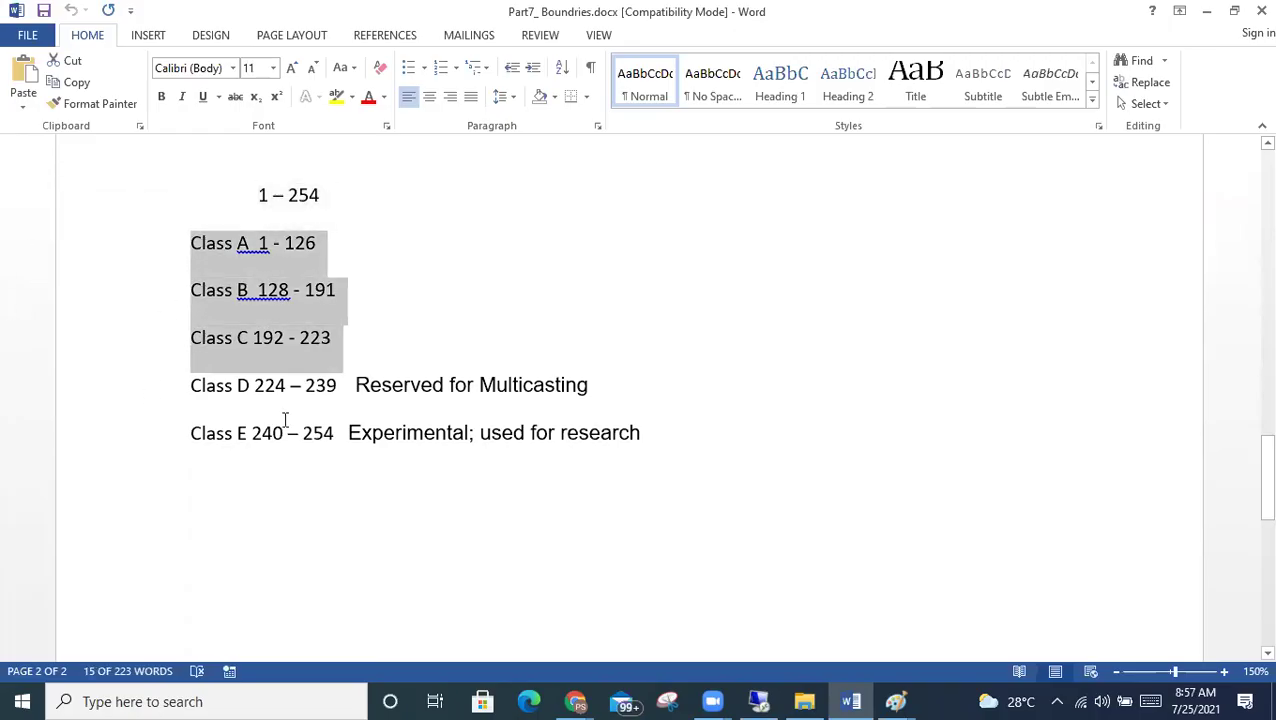
# Highlight the Class D multicasting line and the Class E experimental line in the IP class list.
pyautogui.moveTo(640, 433); pyautogui.dragTo(75, 415)
pyautogui.click(592, 385)
pyautogui.click(9, 375)
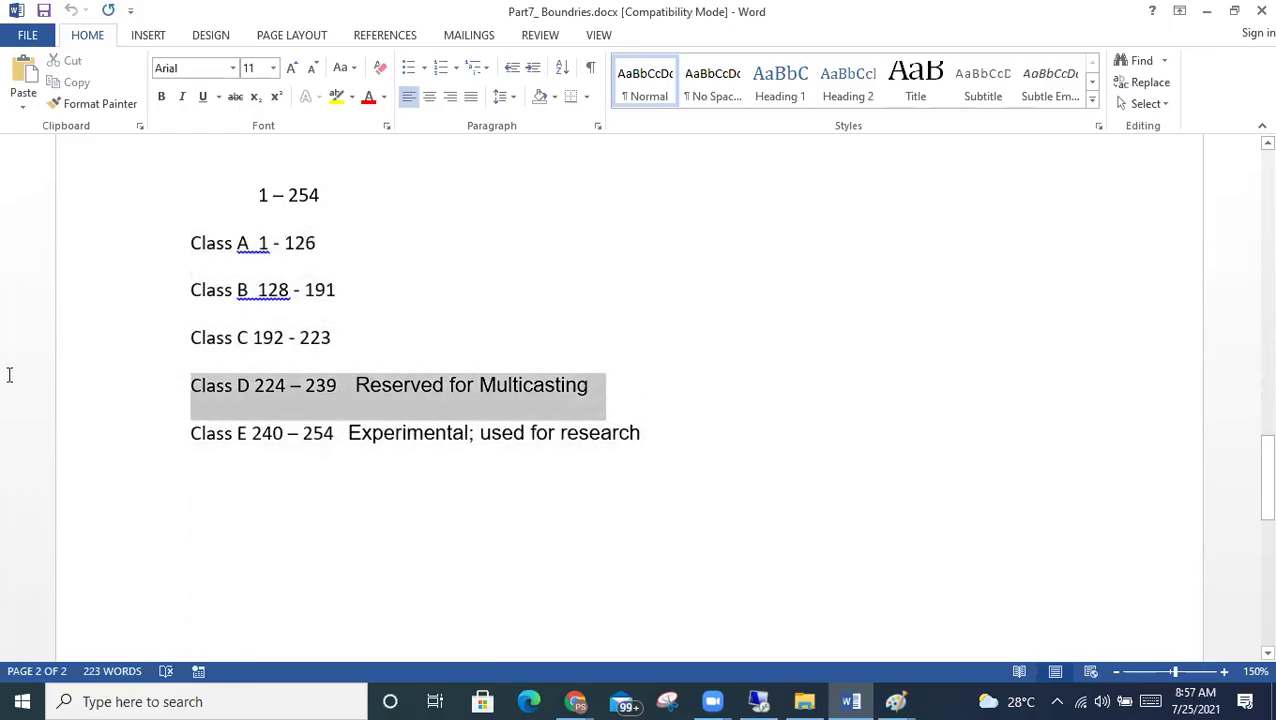
pyautogui.click(202, 458)
pyautogui.click(9, 436)
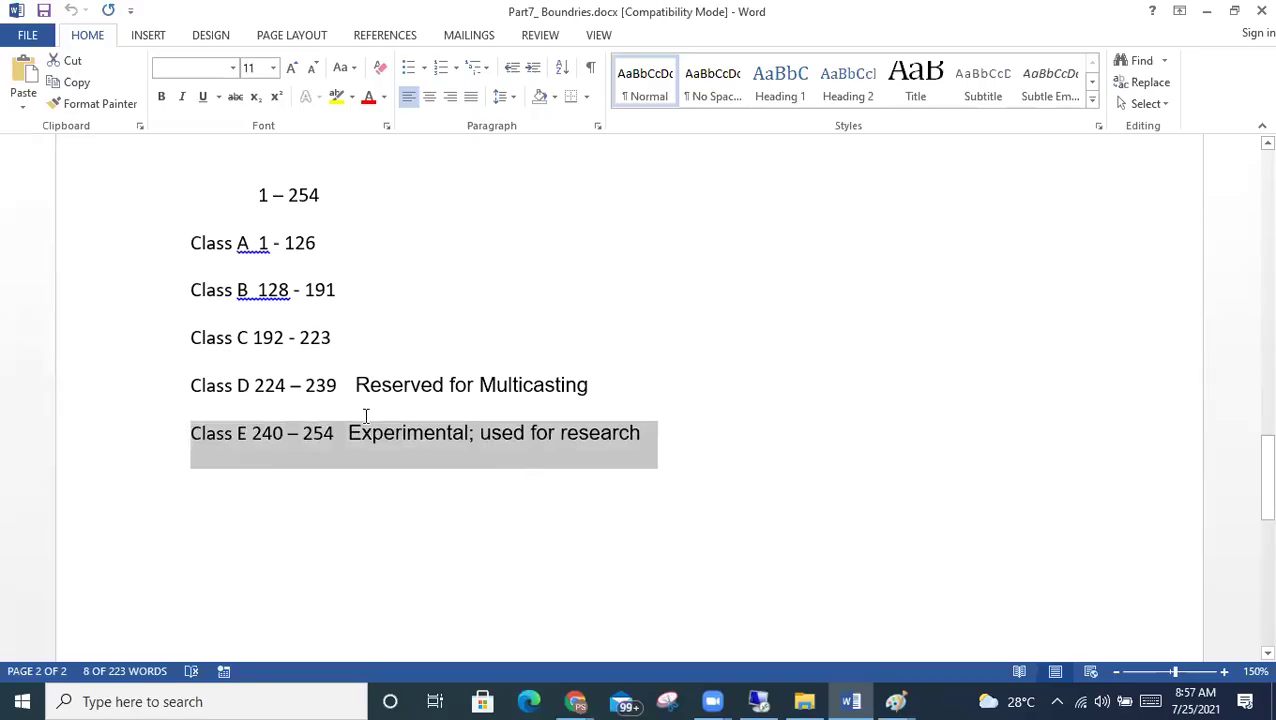
pyautogui.click(640, 389)
pyautogui.click(9, 391)
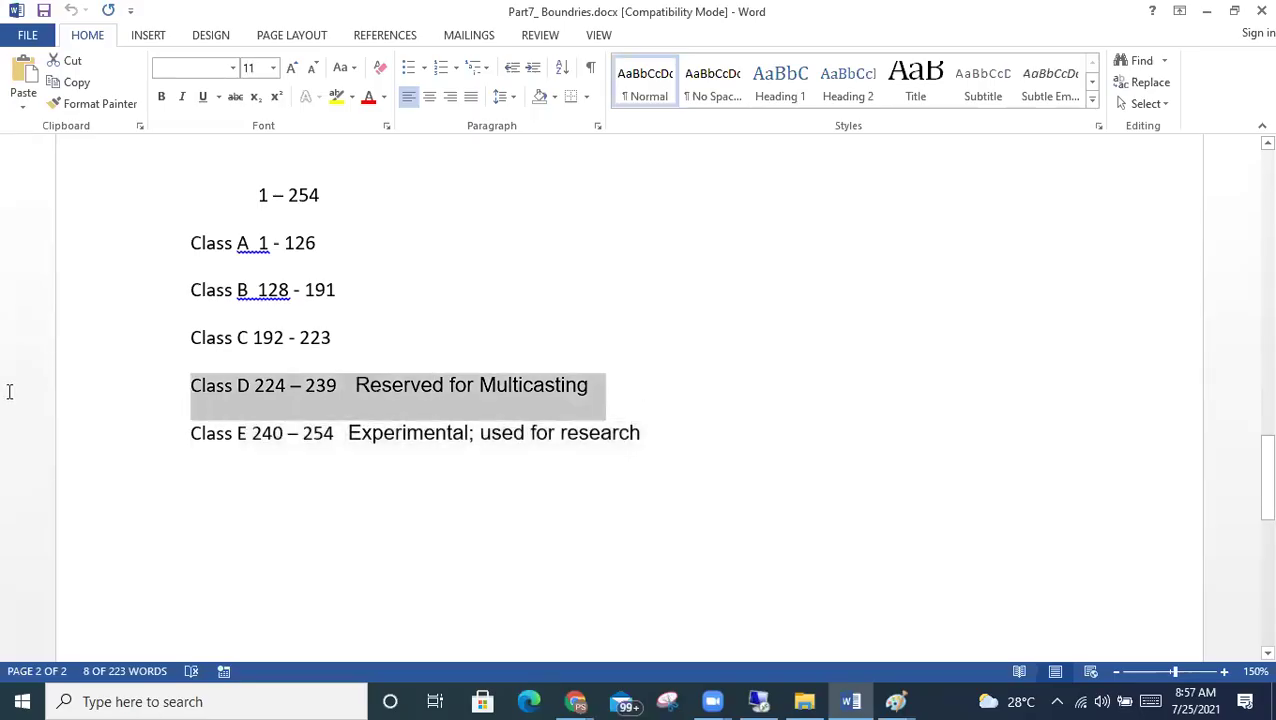
# Highlight Classes A to C as a block, check the rest of the page, and highlight the classes individually.
pyautogui.moveTo(346, 342); pyautogui.dragTo(128, 262)
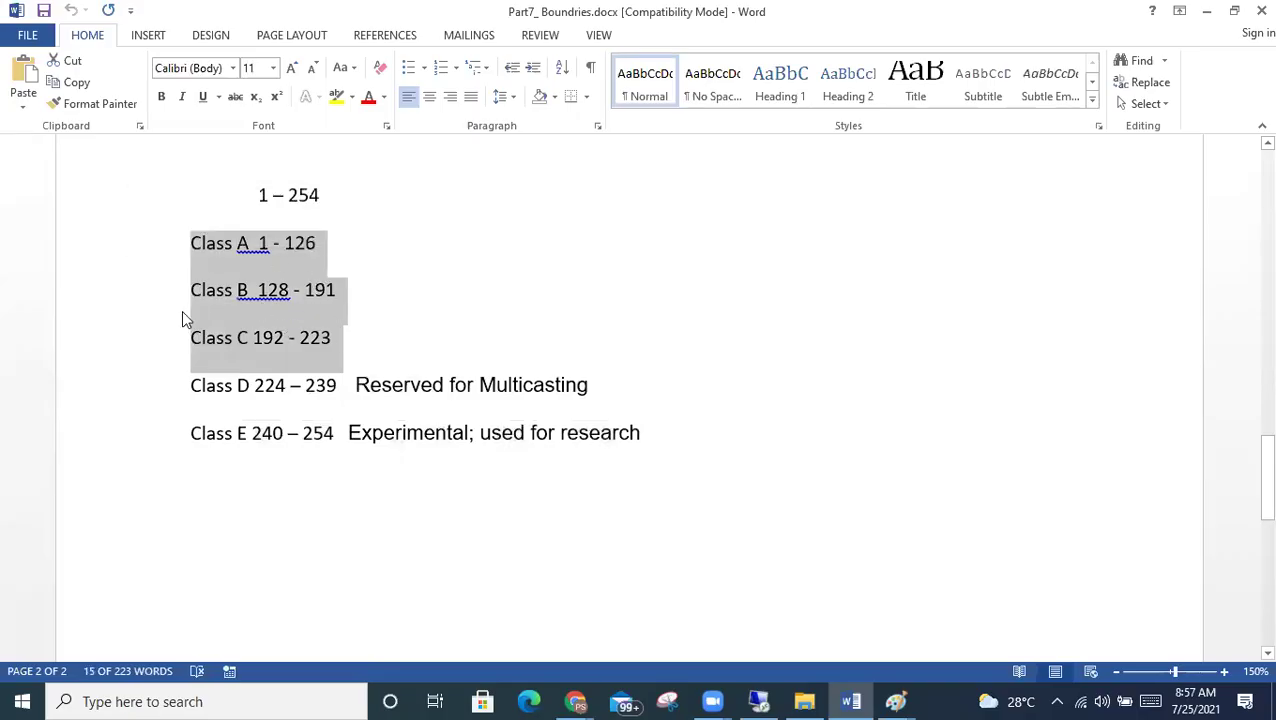
pyautogui.scroll(-5, 277, 318)
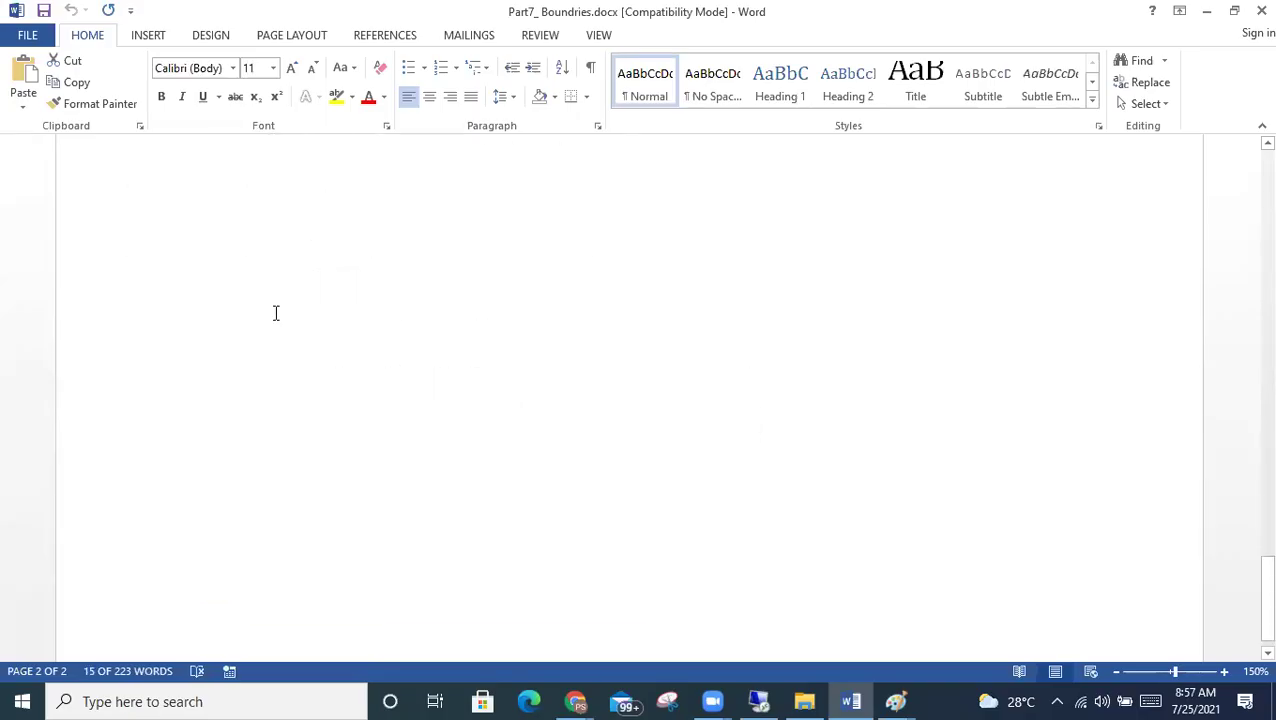
pyautogui.scroll(5, 276, 313)
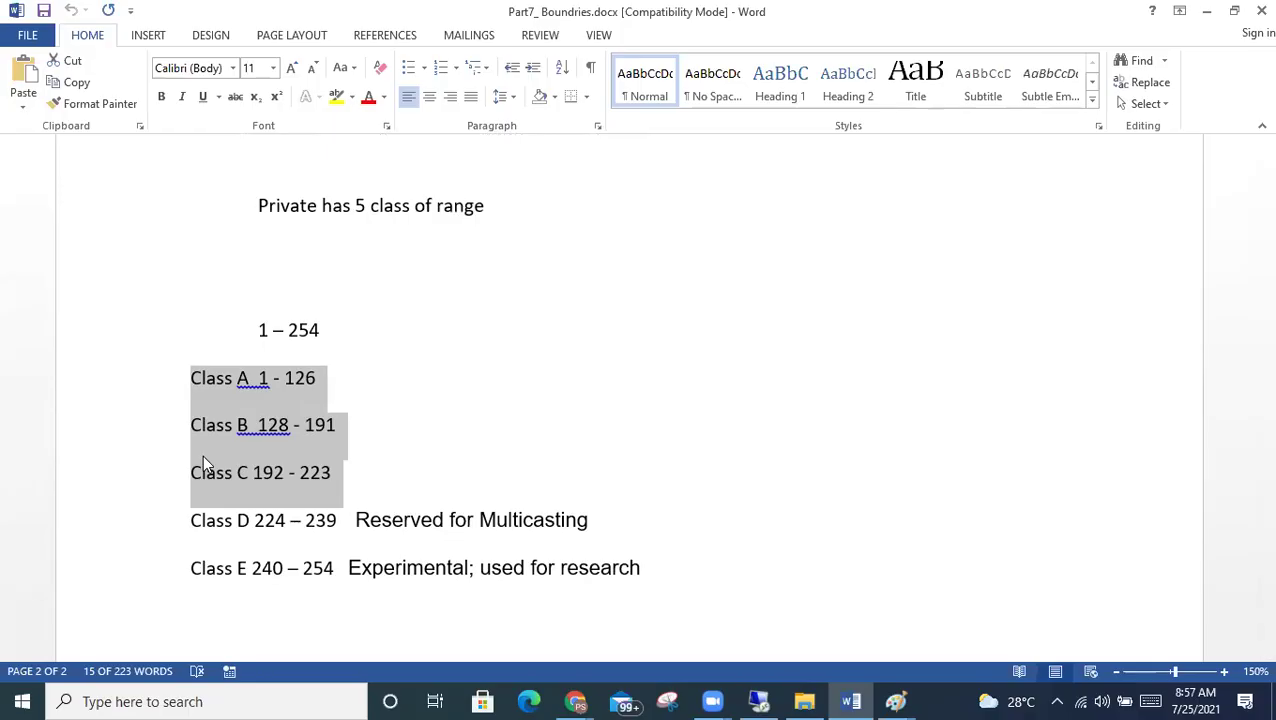
pyautogui.click(245, 389)
pyautogui.click(156, 388)
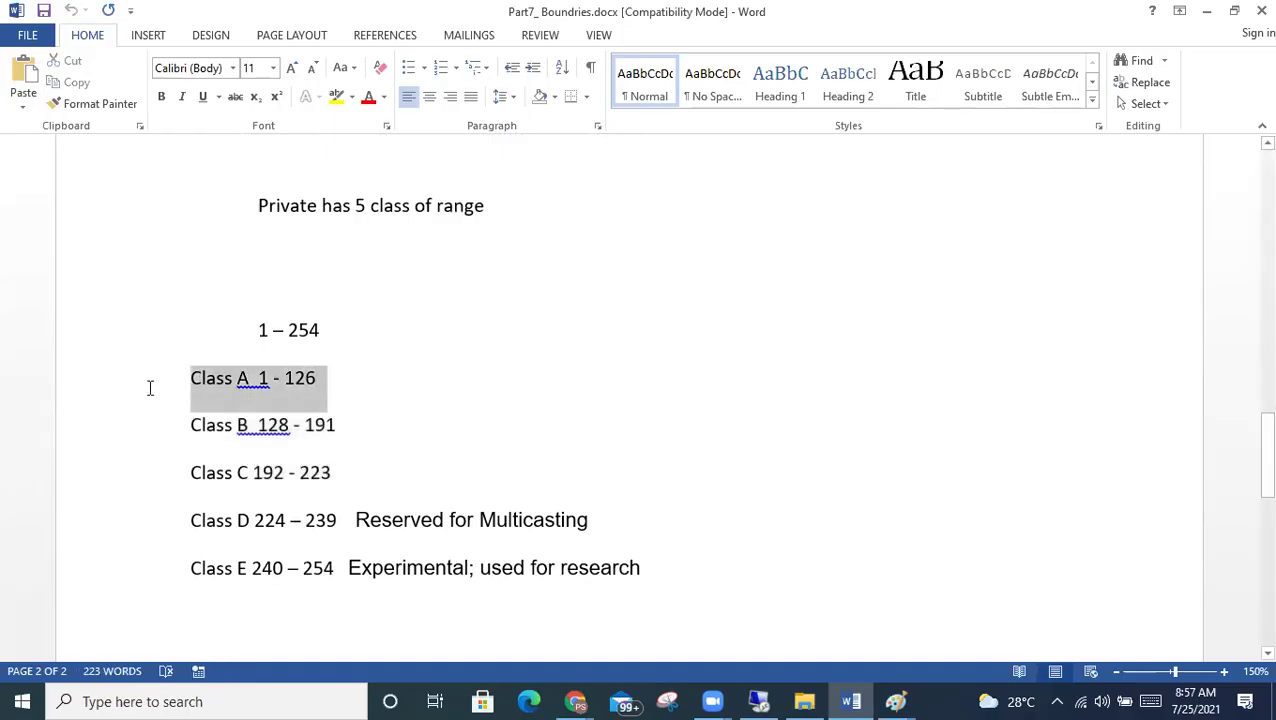
pyautogui.click(9, 432)
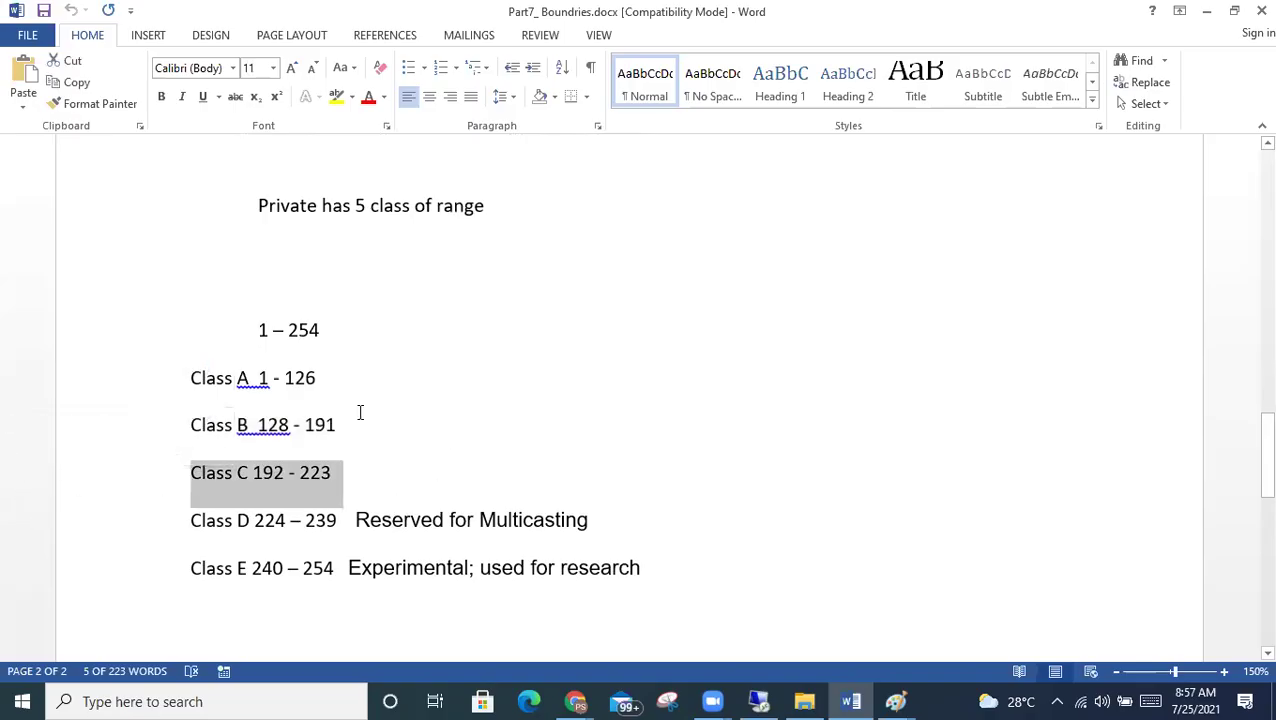
# Switch to Chrome, search Google for "what is my ip address" in a new tab, and highlight the public IP address.
pyautogui.scroll(4, 352, 422)
pyautogui.scroll(-5, 352, 422)
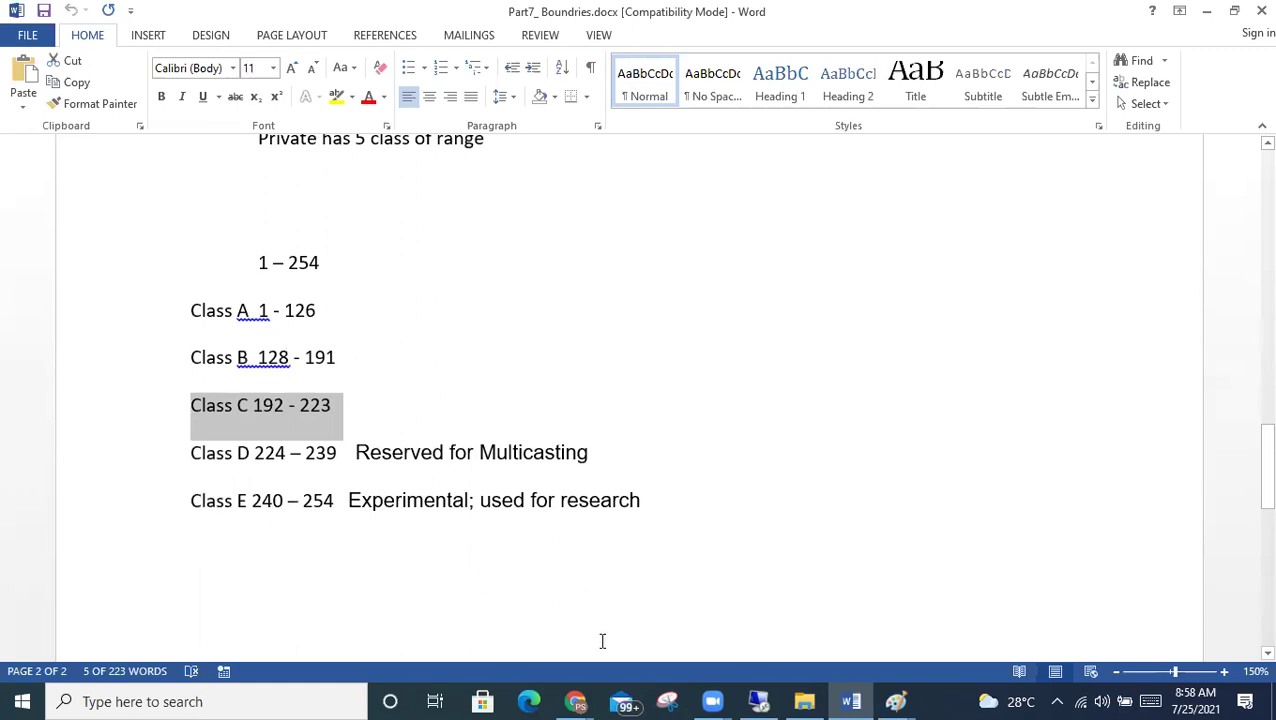
pyautogui.click(575, 702)
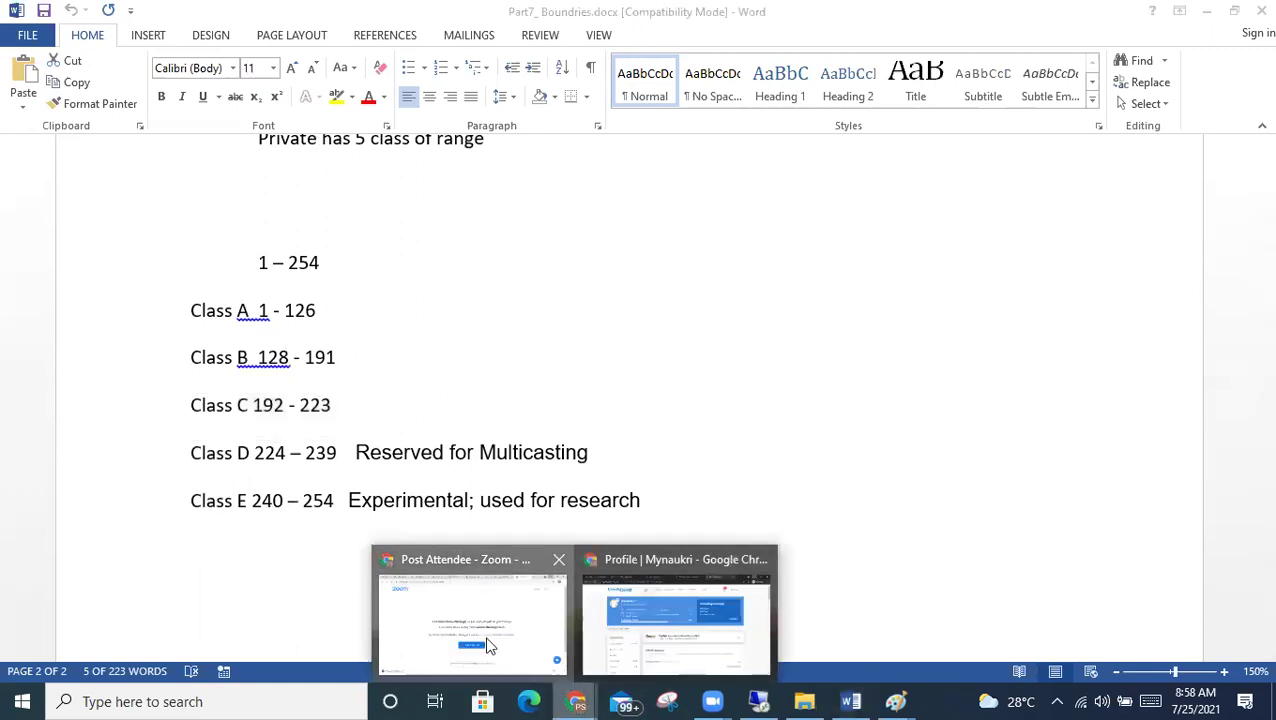
pyautogui.click(488, 645)
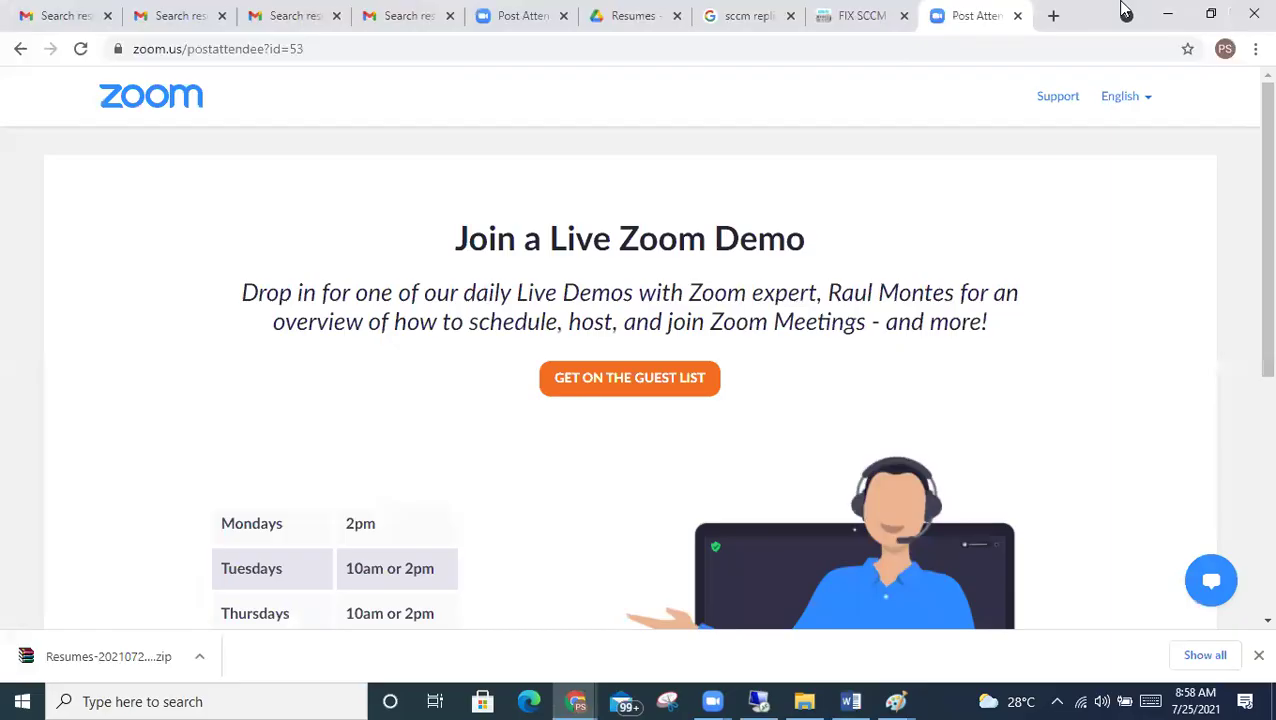
pyautogui.click(1053, 15)
pyautogui.write('what is my IP')
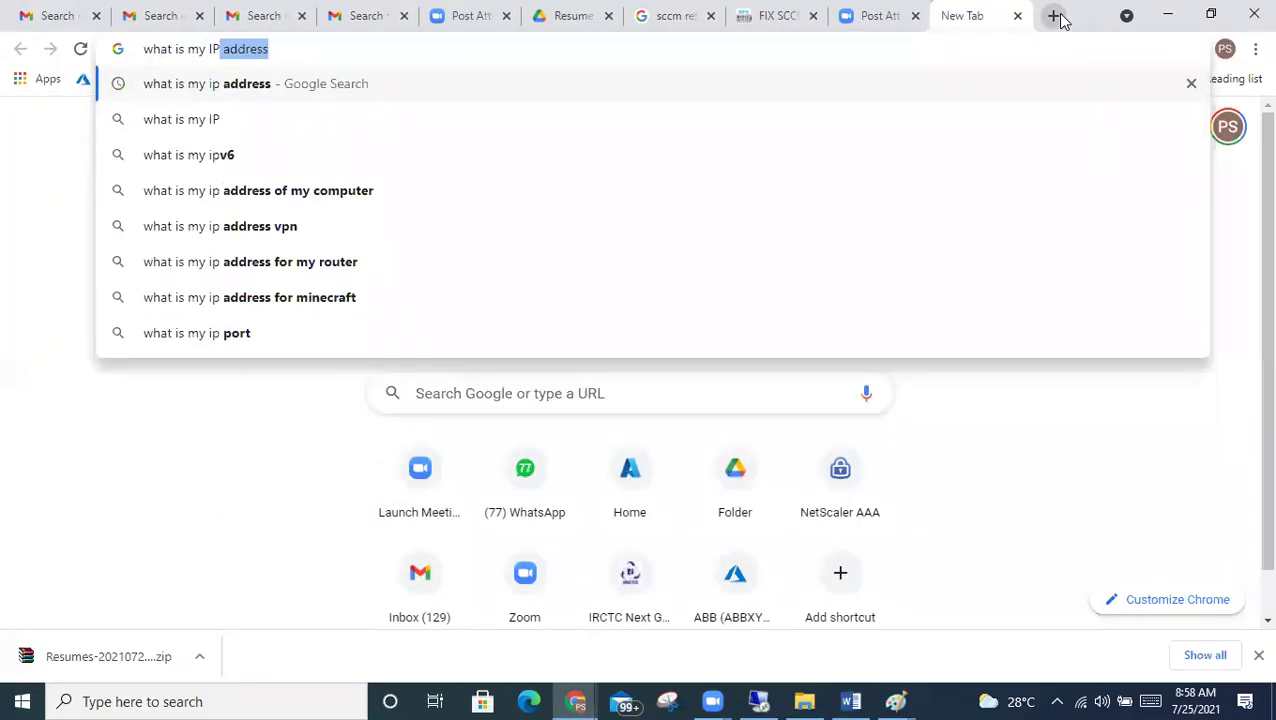
pyautogui.press('Return')
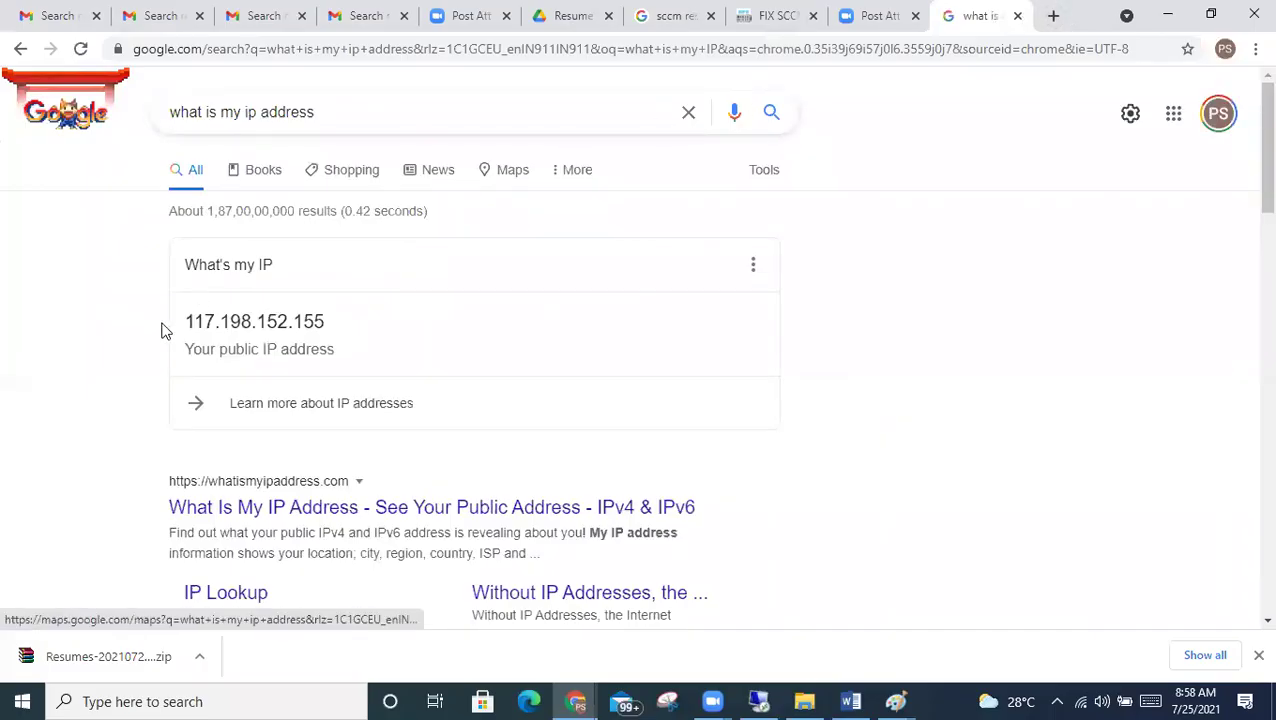
pyautogui.moveTo(193, 321); pyautogui.dragTo(316, 323)
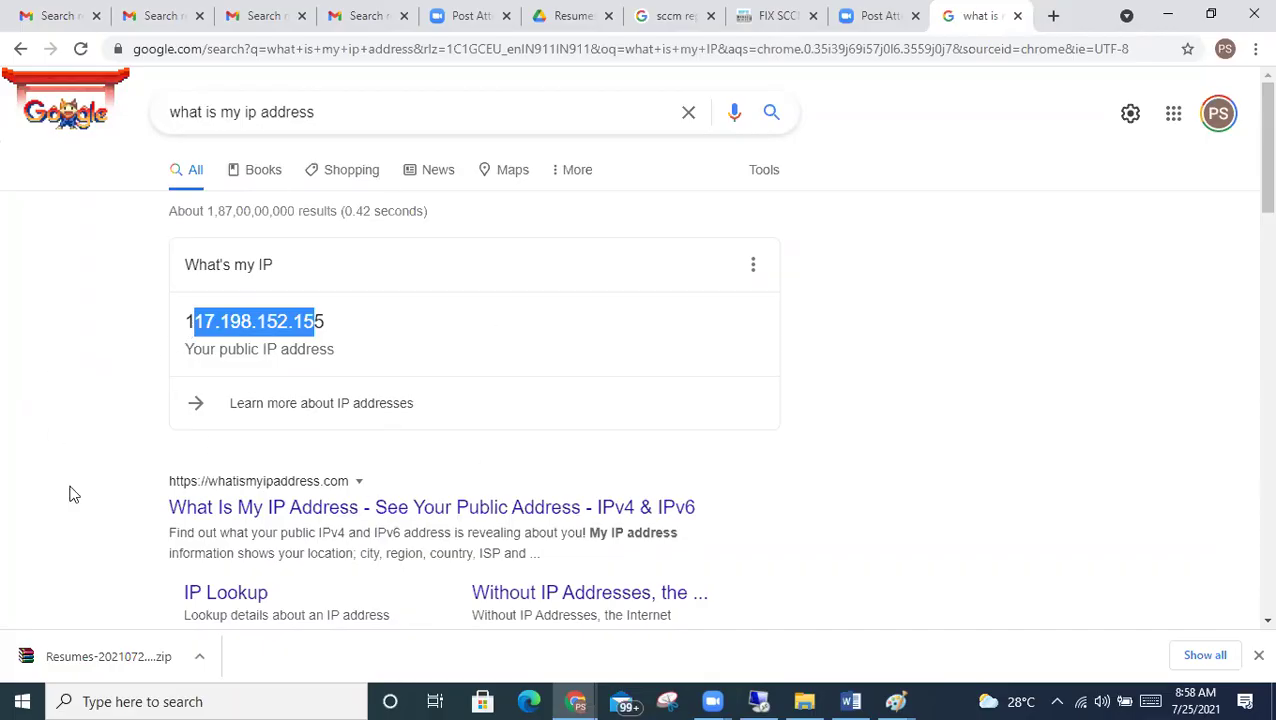
# Return to the Word notes and recheck the private IP class ranges on page 2.
pyautogui.click(1170, 16)
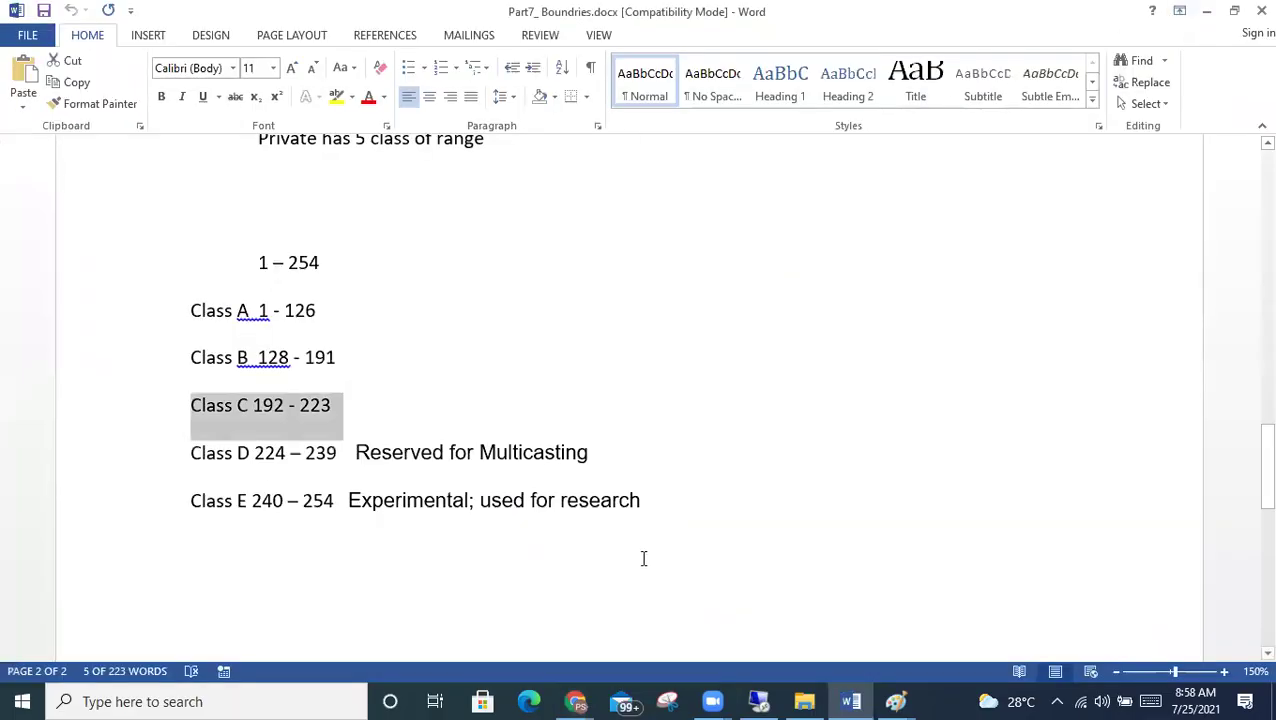
pyautogui.scroll(5, 418, 432)
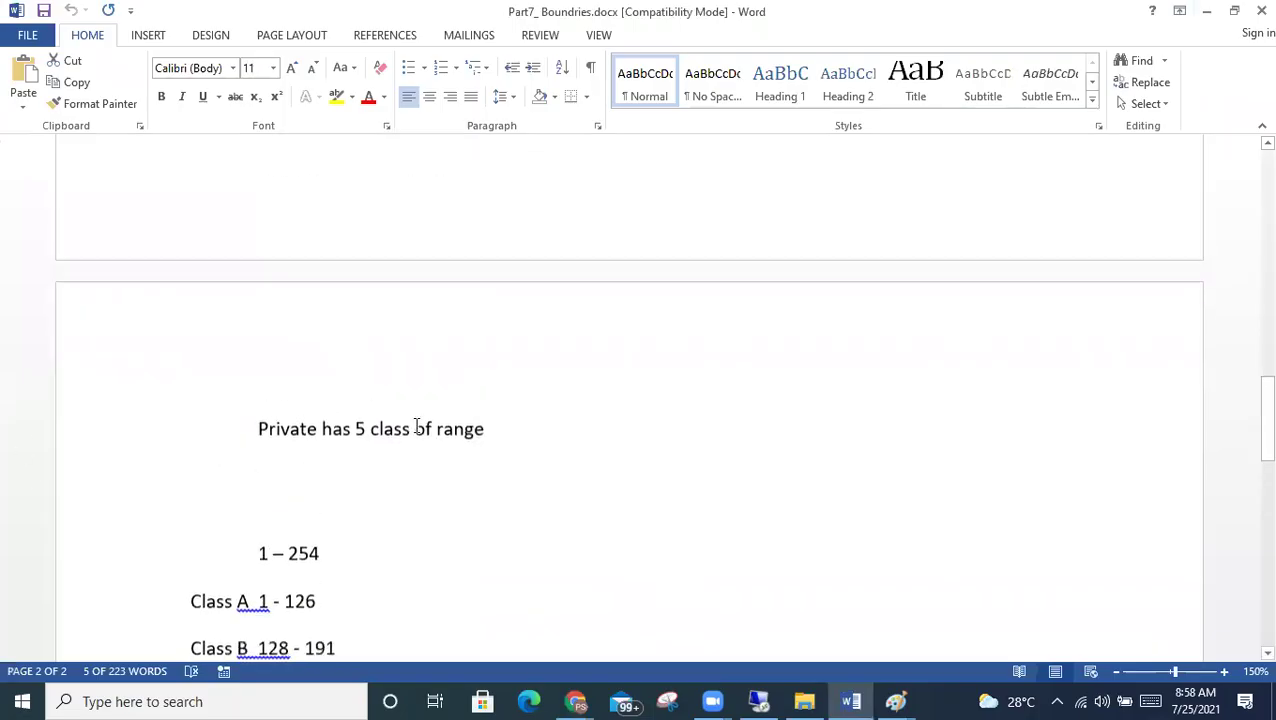
pyautogui.scroll(-3, 416, 424)
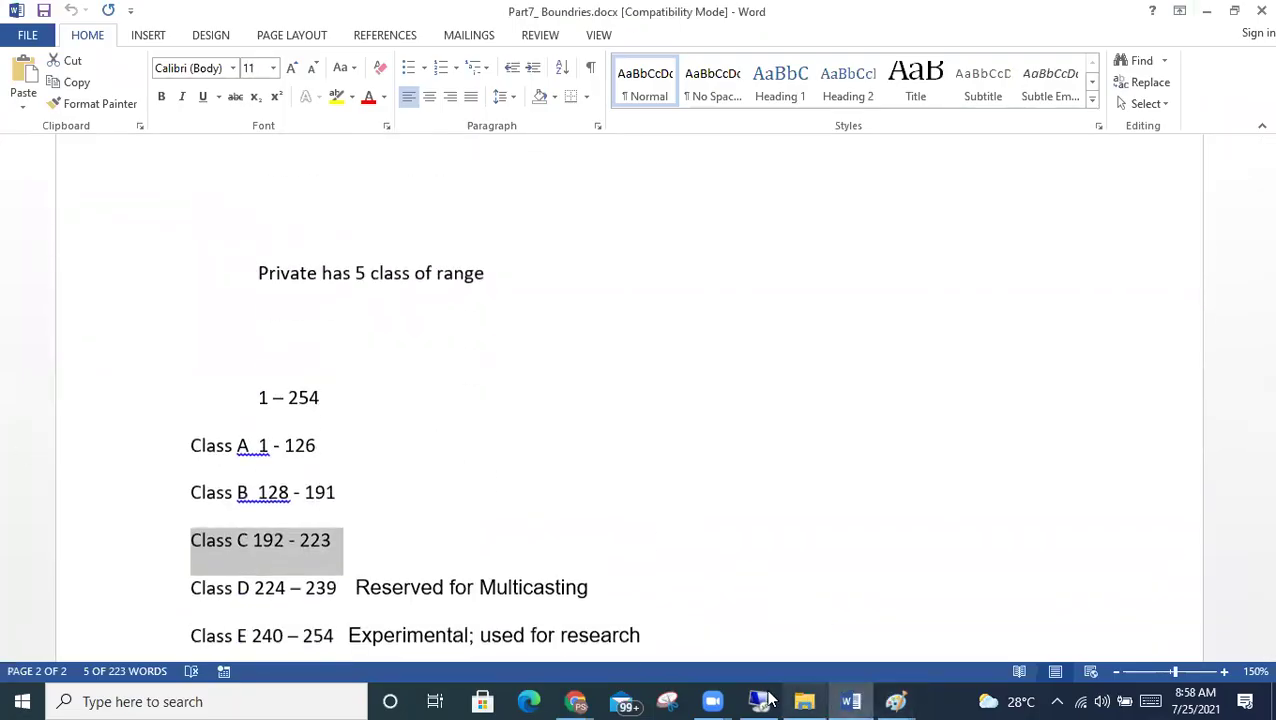
pyautogui.moveTo(759, 701)
pyautogui.click(222, 444)
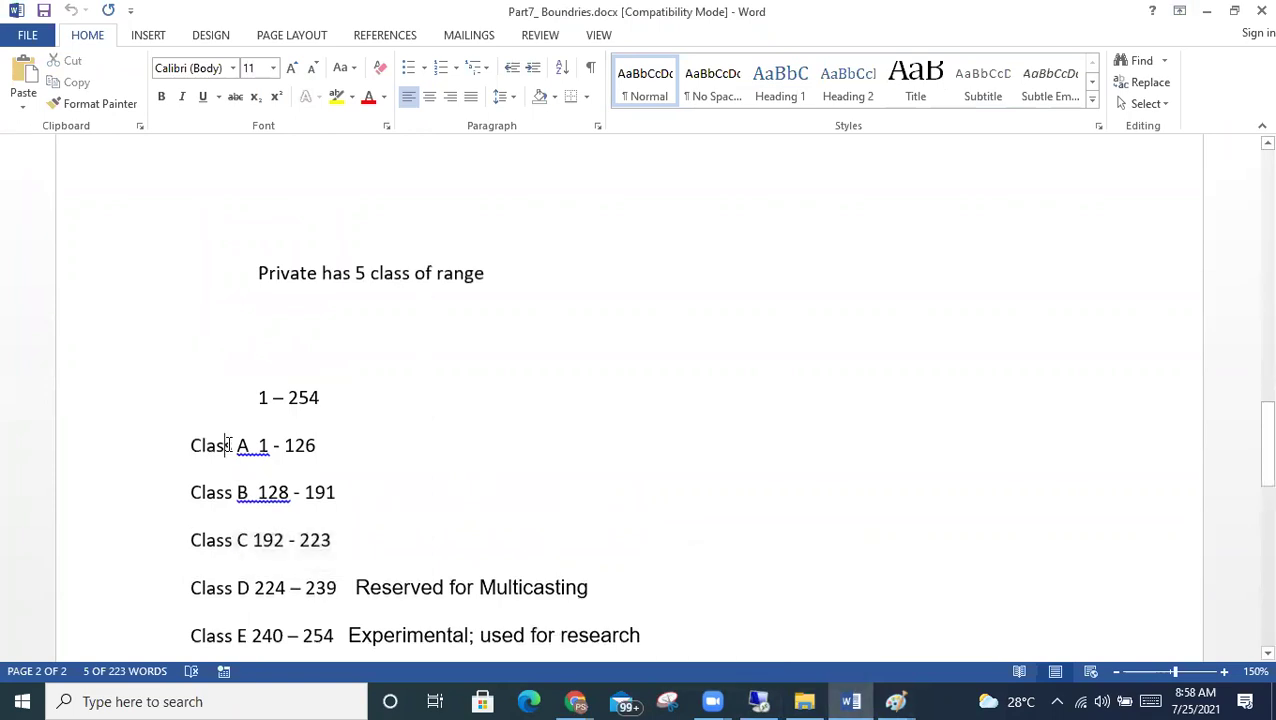
# Check the available Wi-Fi networks and switch to the remote desktop session running Configuration Manager.
pyautogui.moveTo(759, 701)
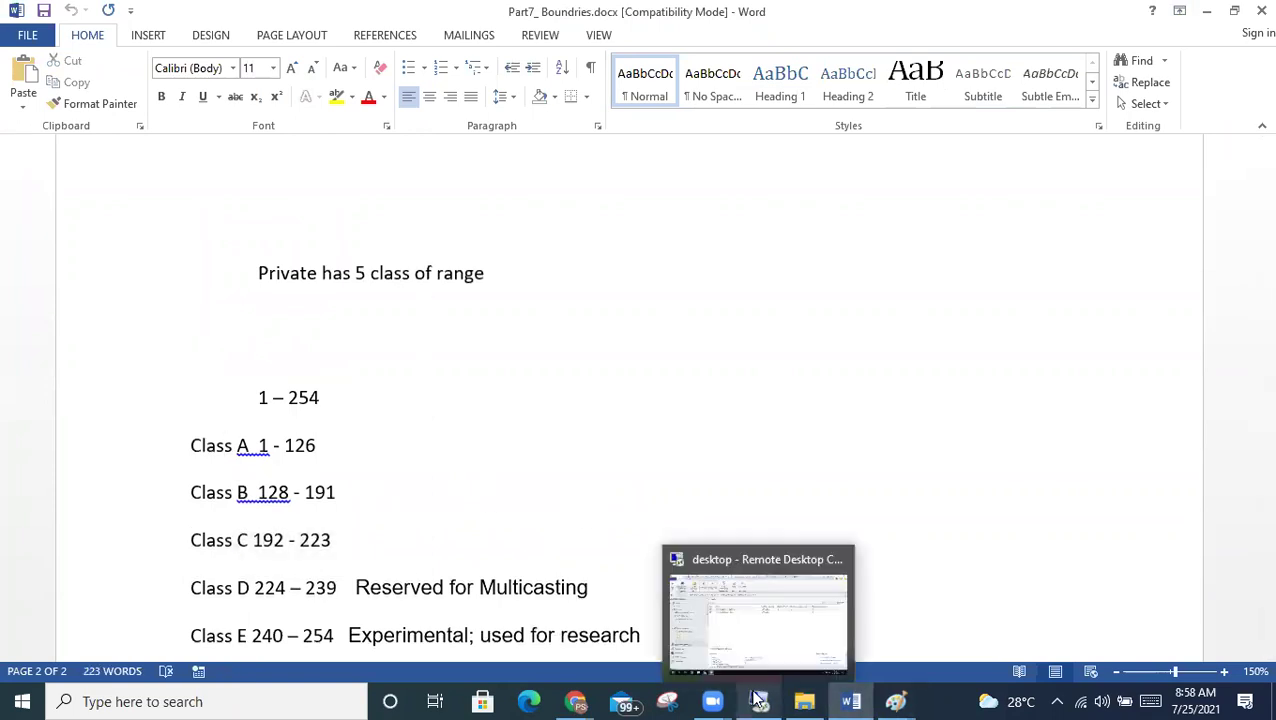
pyautogui.click(767, 635)
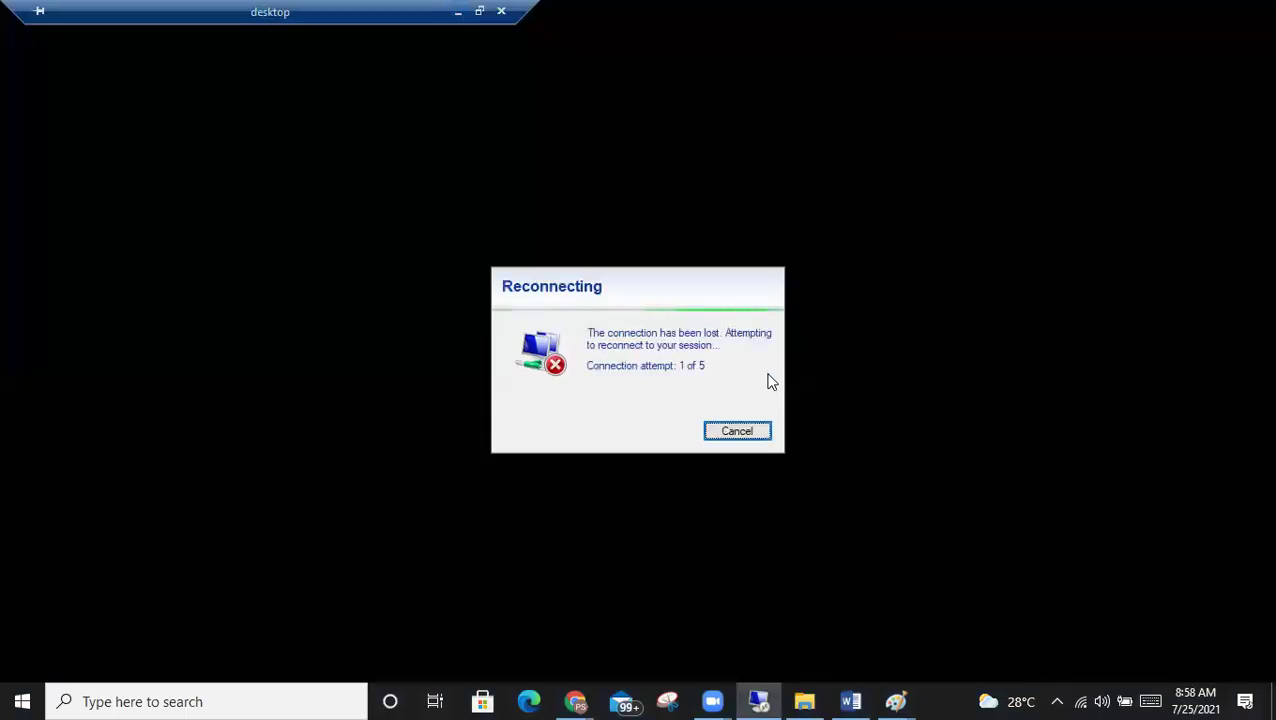
pyautogui.click(466, 12)
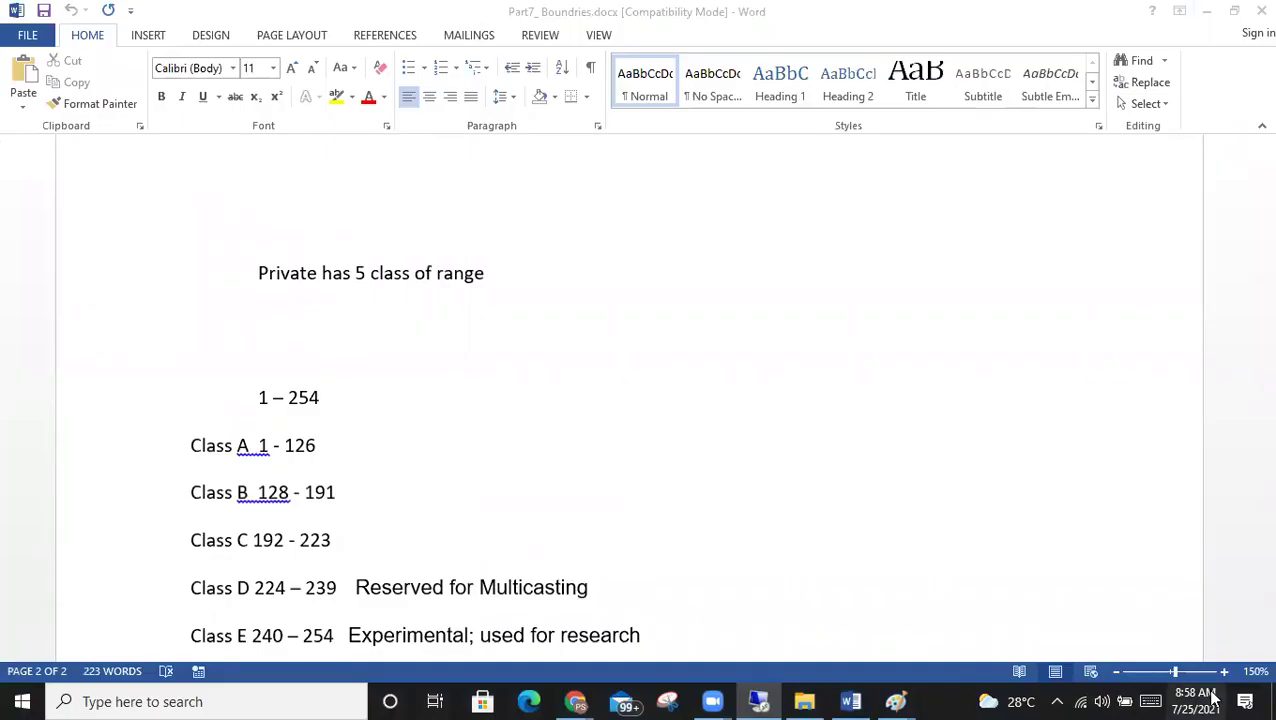
pyautogui.click(1080, 701)
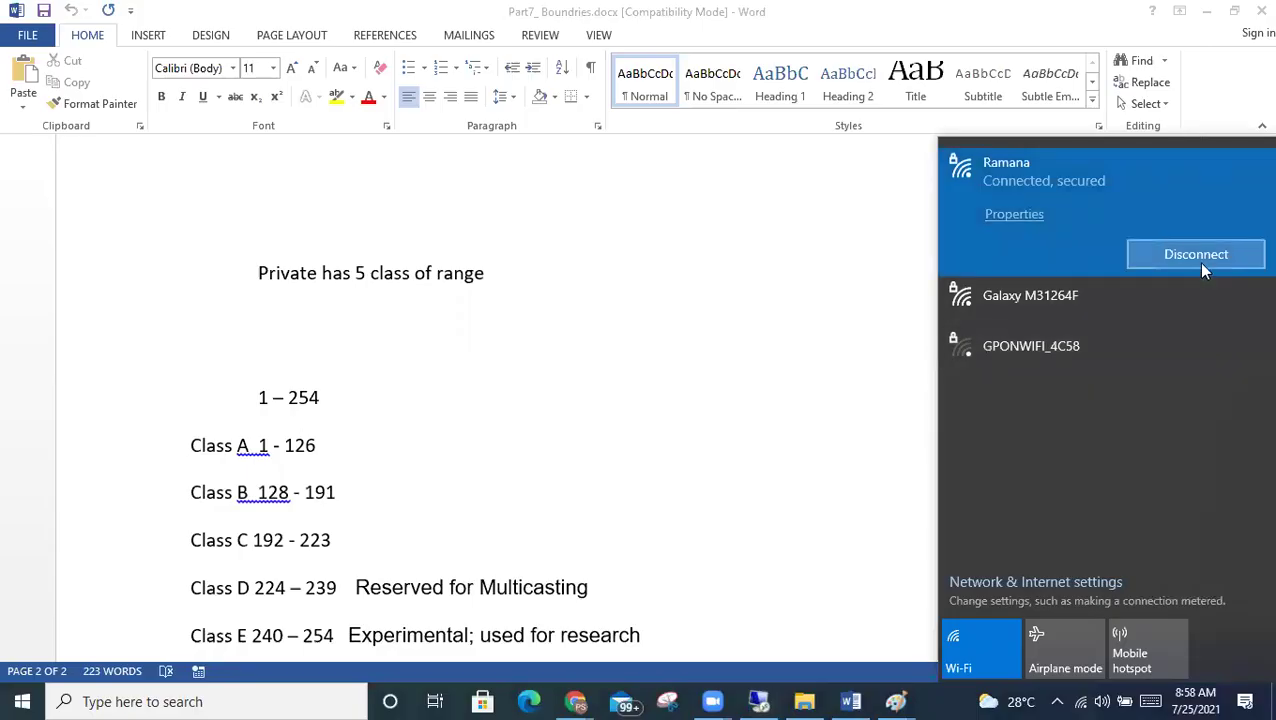
pyautogui.click(770, 698)
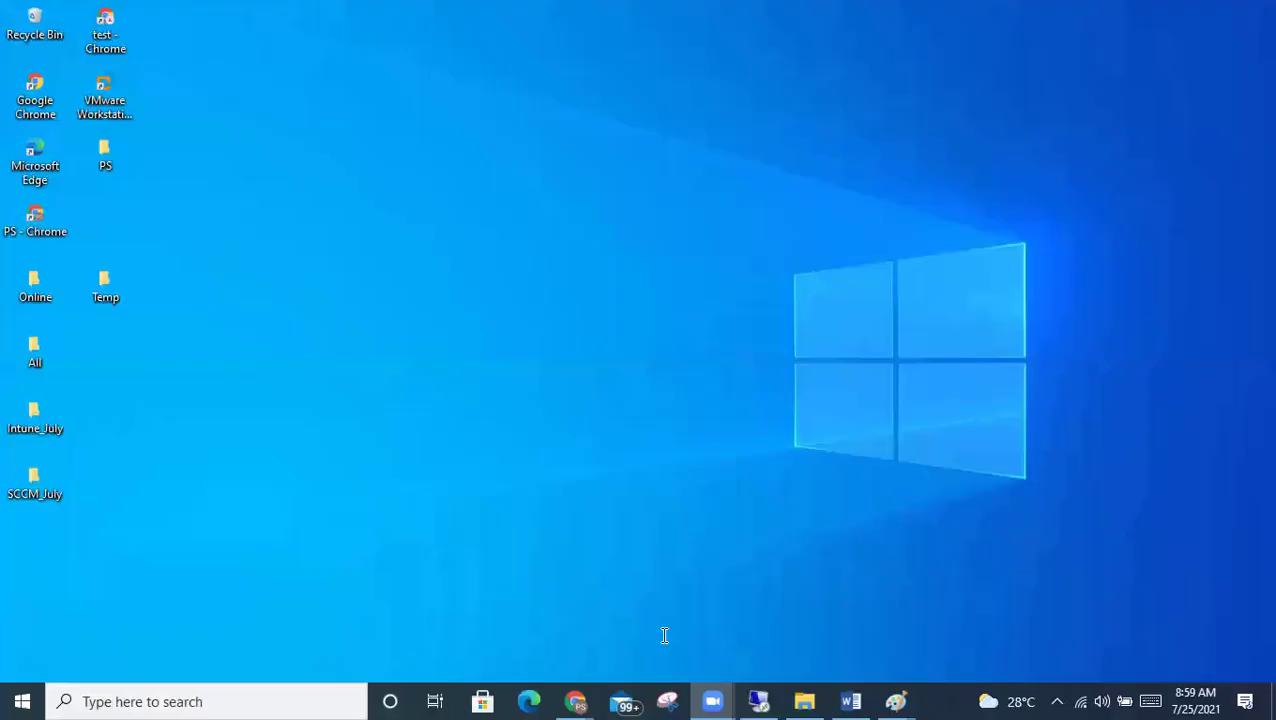
pyautogui.click(762, 700)
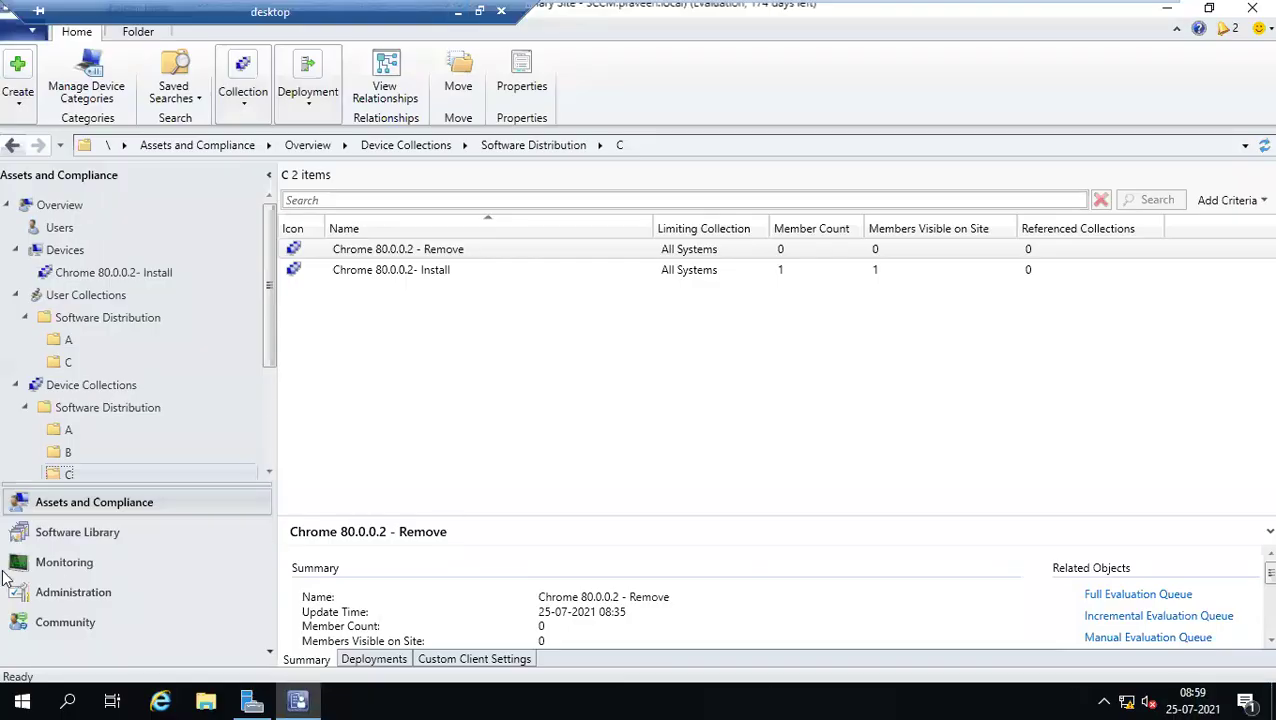
# Start a new boundary under Boundaries in the Administration workspace's Hierarchy Configuration, with the type IP address range.
pyautogui.click(75, 601)
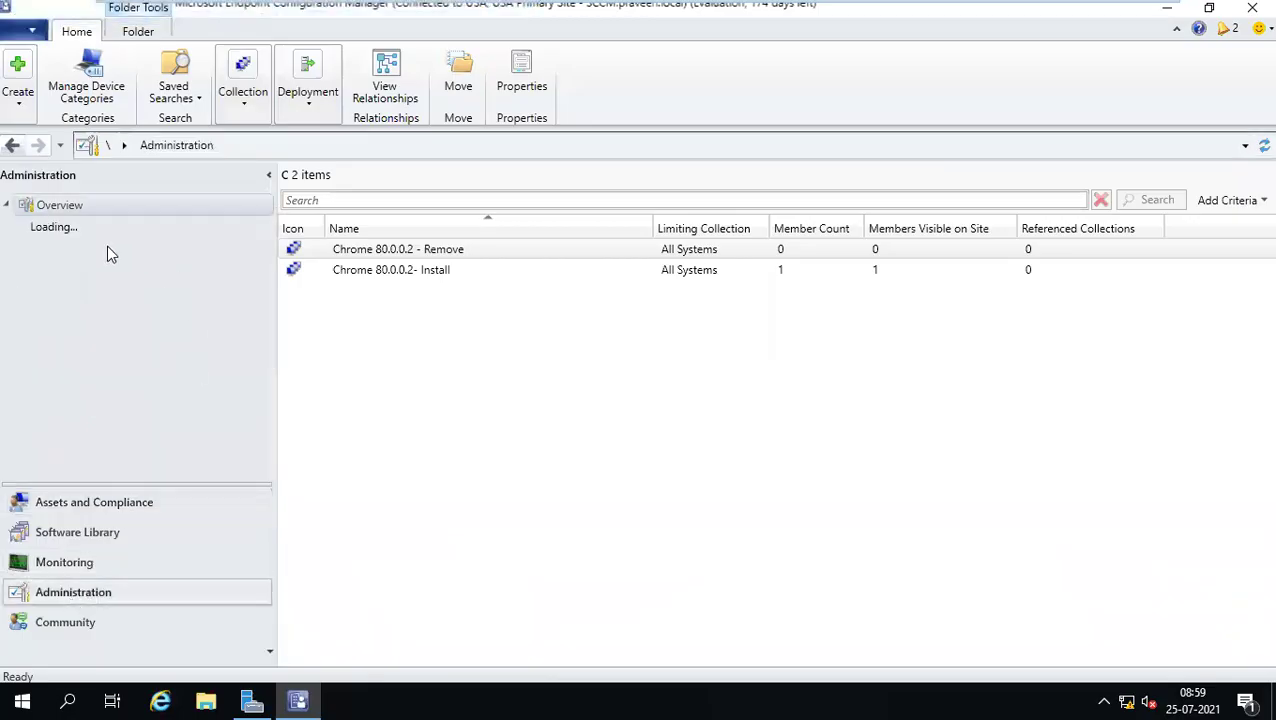
pyautogui.click(94, 296)
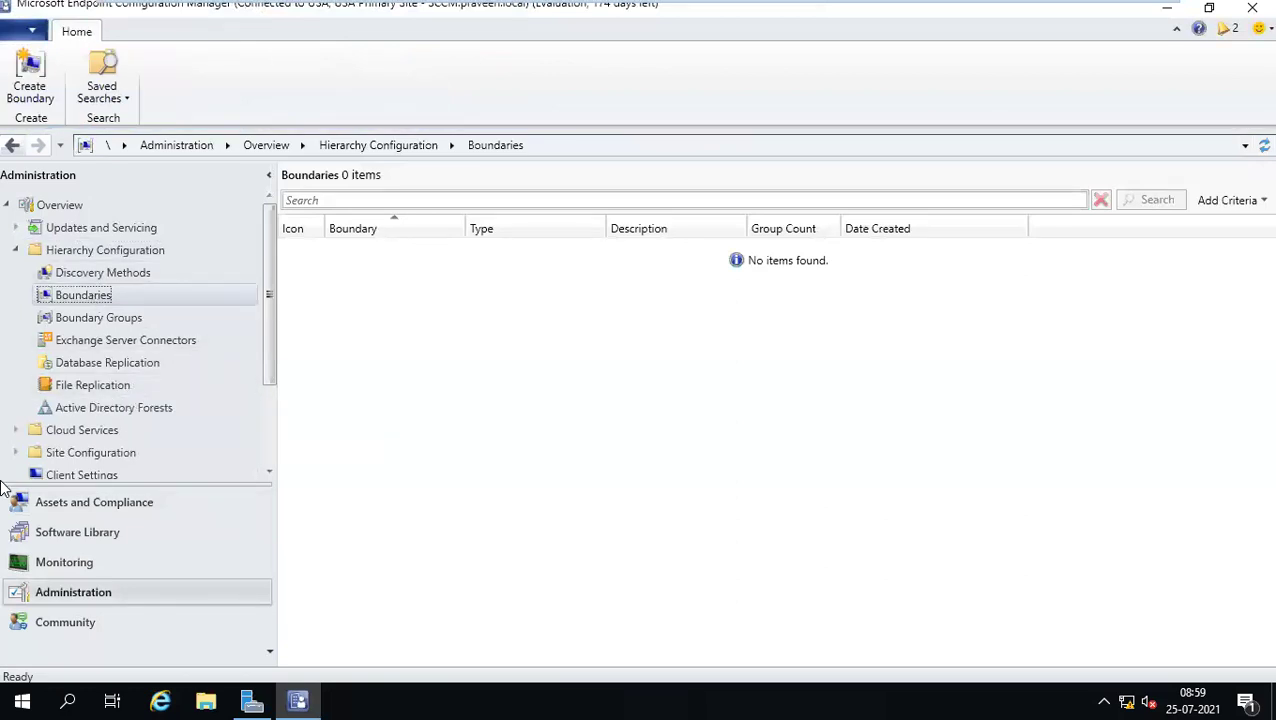
pyautogui.rightClick(68, 303)
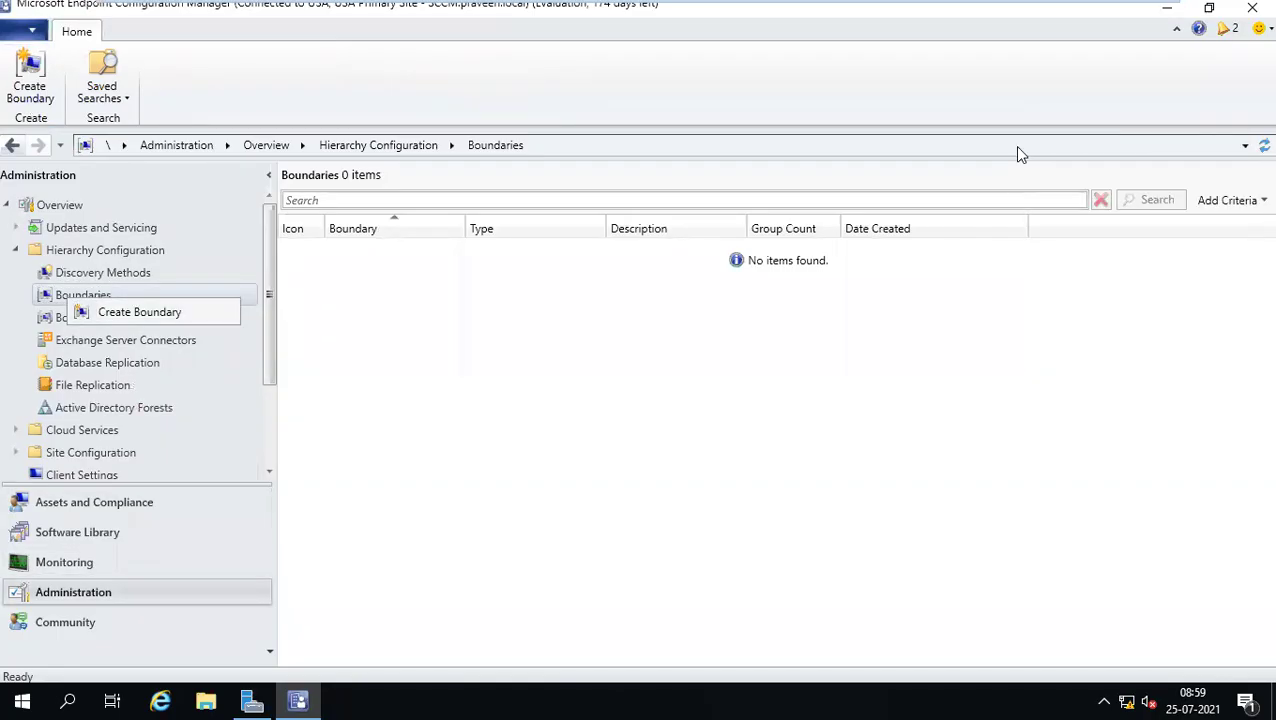
pyautogui.click(130, 311)
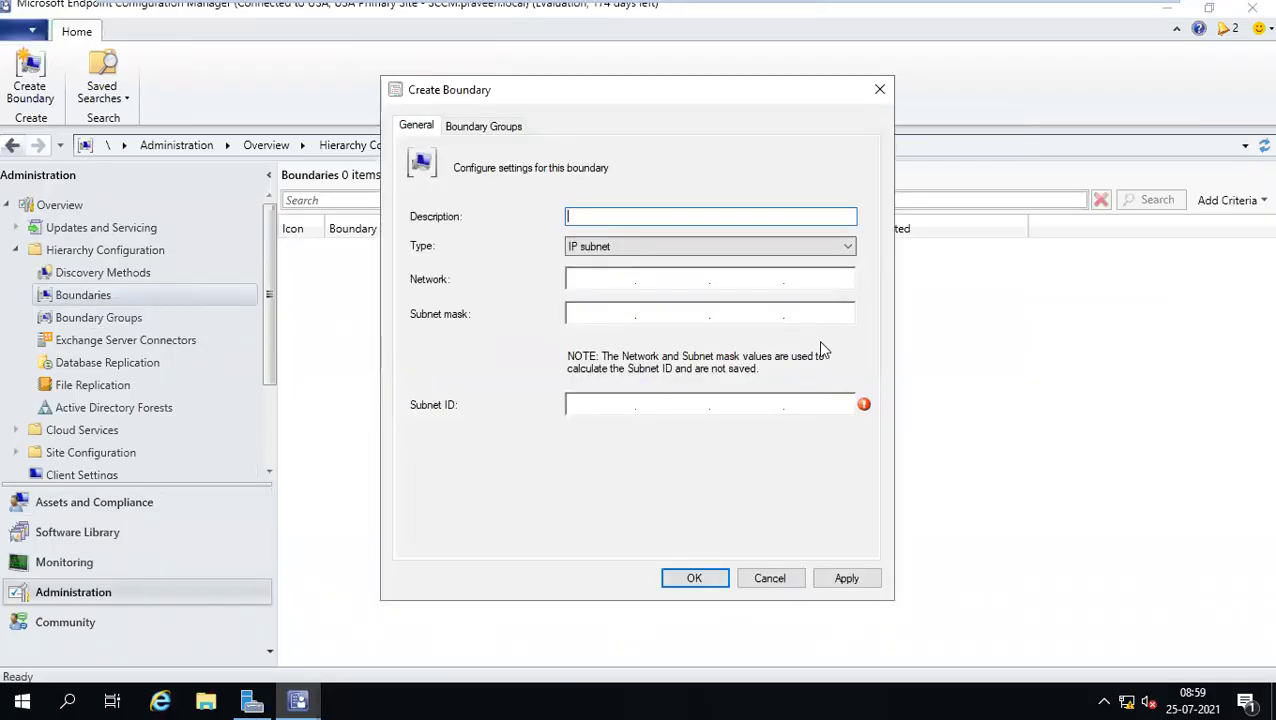
pyautogui.click(612, 250)
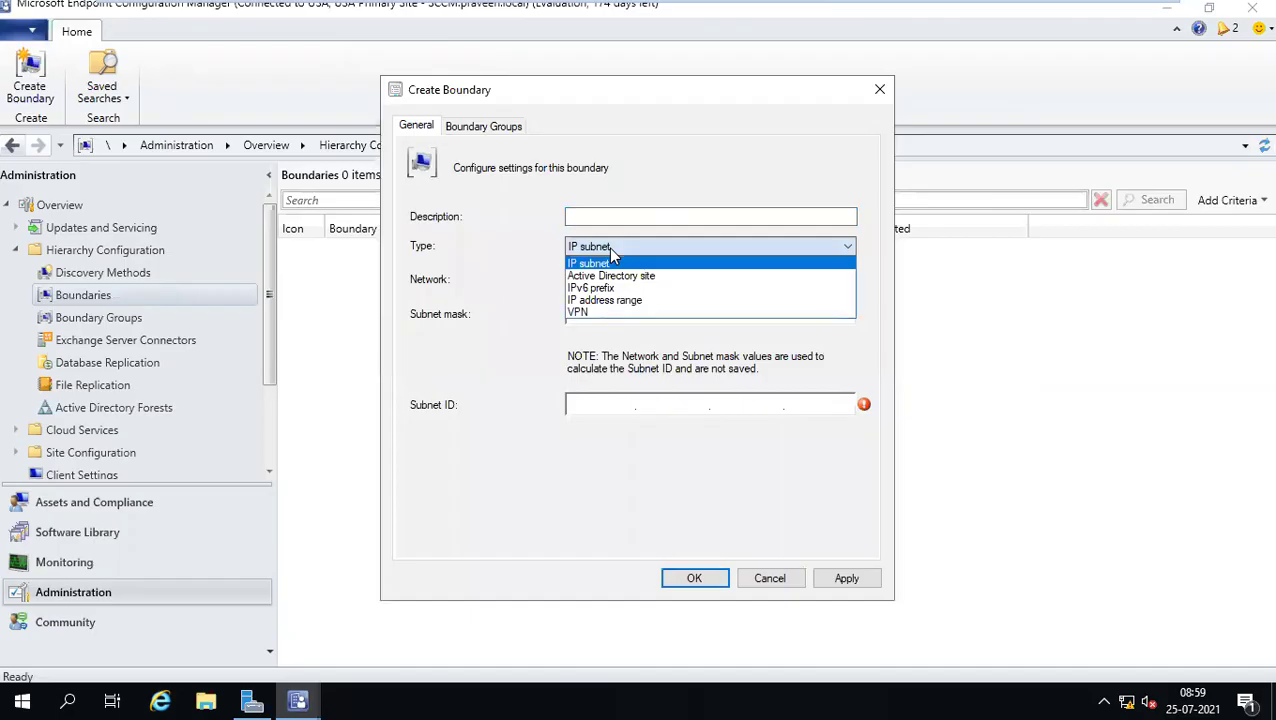
pyautogui.click(606, 301)
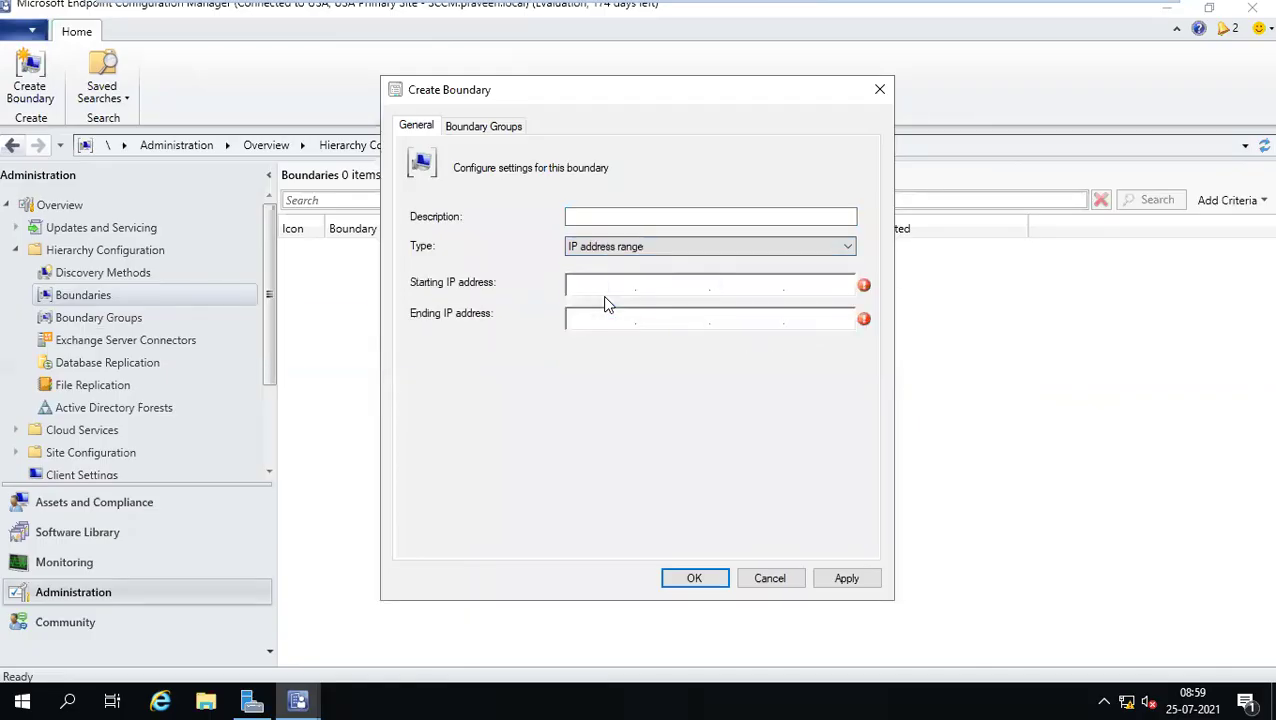
# Set the boundary's starting IP address to 192.168.12.1 and its ending IP address to 192.168.12.255.
pyautogui.write('192.168.12.1')
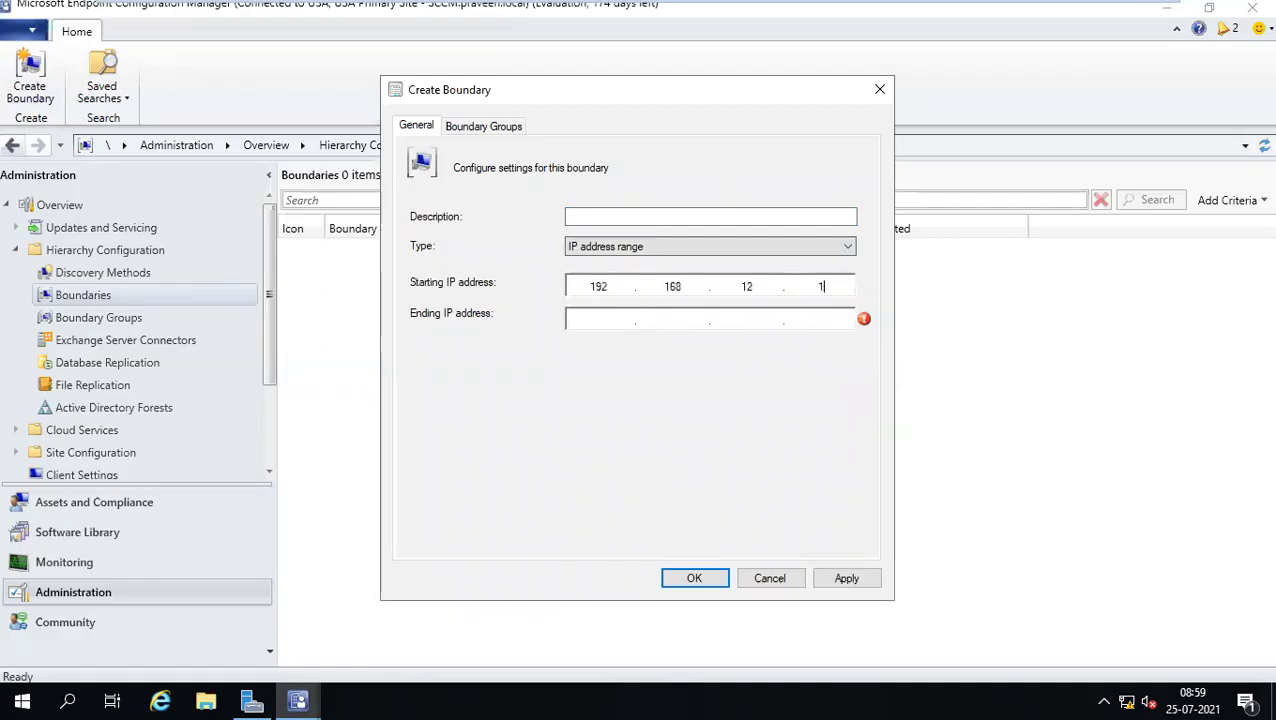
pyautogui.write('1921681')
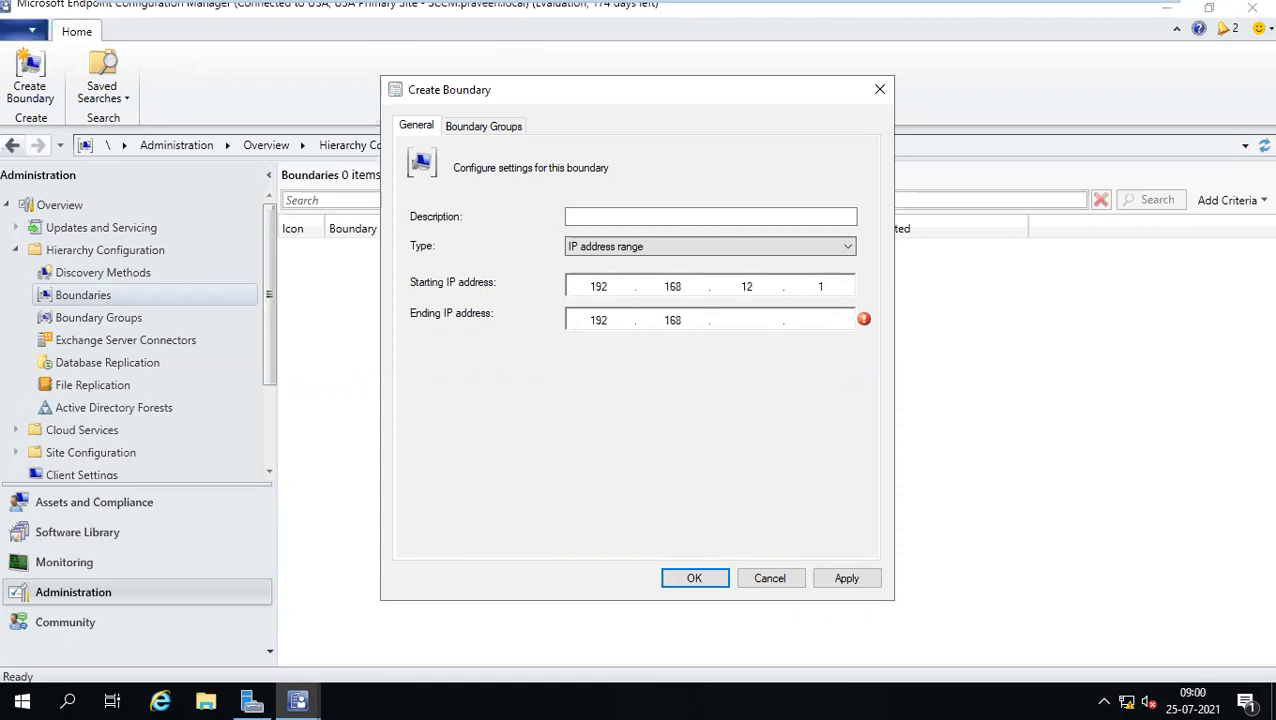
pyautogui.write('2.255')
# Describe the boundary as "India-Hyd-Hitechcity-20 12", create it, and widen the Boundary column to show the full range.
pyautogui.click(602, 216)
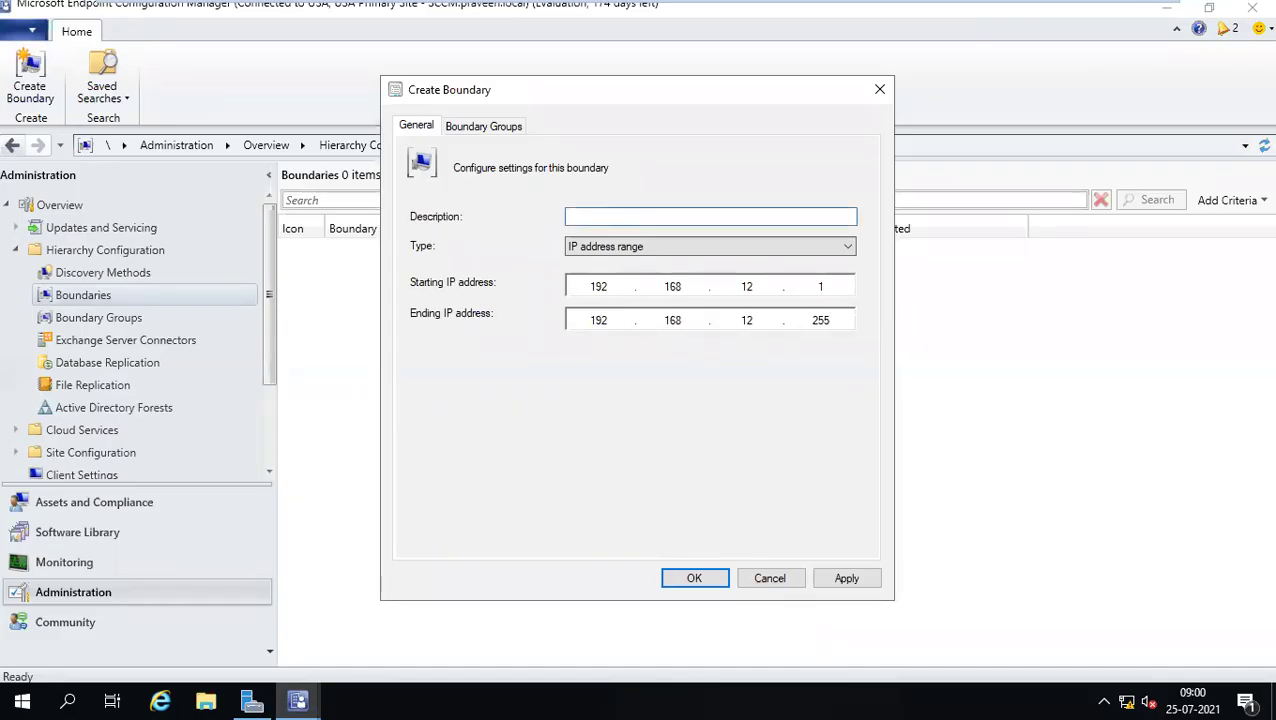
pyautogui.write('Infia')
pyautogui.press('BackSpace')
pyautogui.press('BackSpace')
pyautogui.press('BackSpace')
pyautogui.press('BackSpace')
pyautogui.press('BackSpace')
pyautogui.press('BackSpace')
pyautogui.write('India-HY')
pyautogui.press('BackSpace')
pyautogui.press('BackSpace')
pyautogui.write('Hyd')
pyautogui.write('-')
pyautogui.write('Hitech')
pyautogui.write('ci')
pyautogui.write('ty')
pyautogui.write('-')
pyautogui.write('29')
pyautogui.press('BackSpace')
pyautogui.write('0 12')
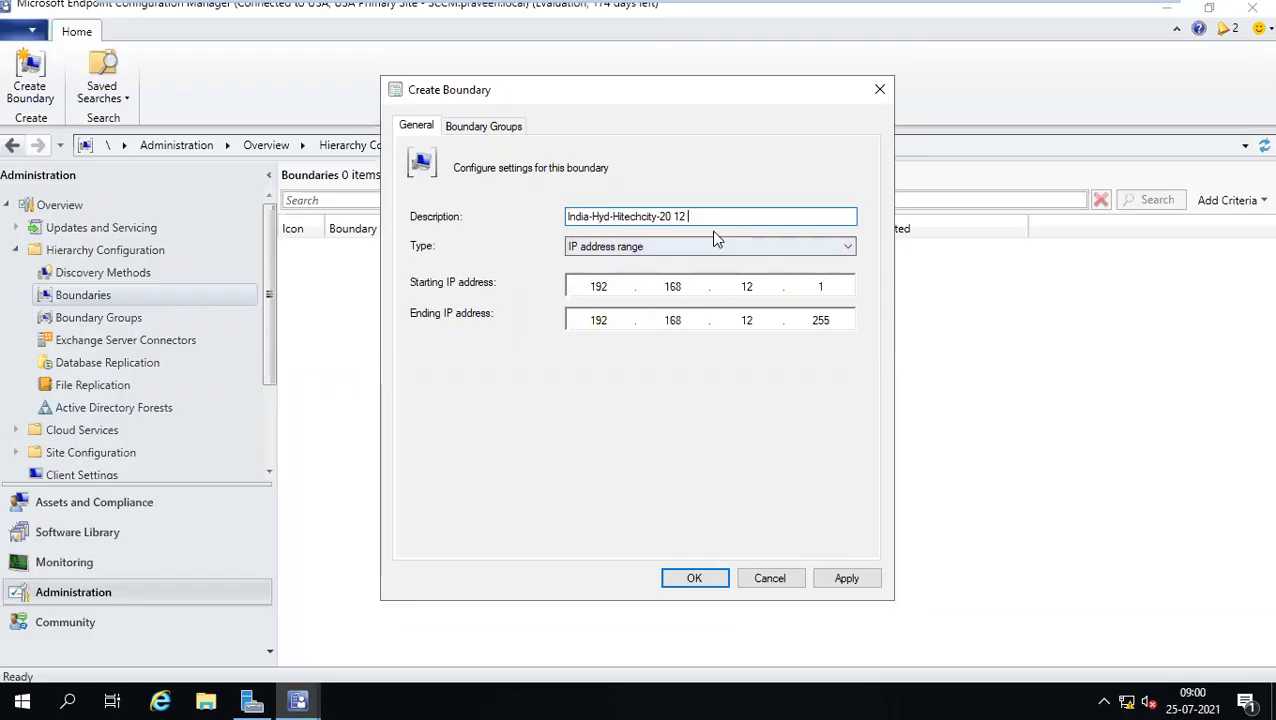
pyautogui.click(697, 578)
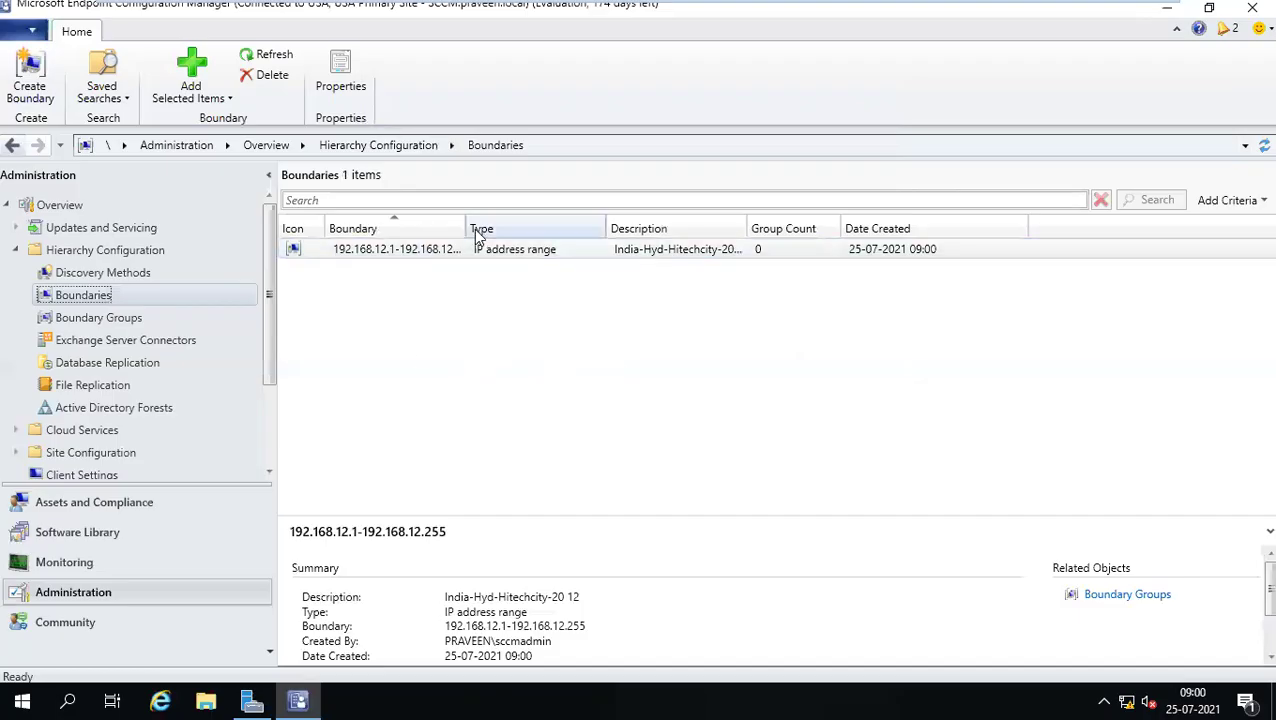
pyautogui.moveTo(465, 227); pyautogui.dragTo(504, 227)
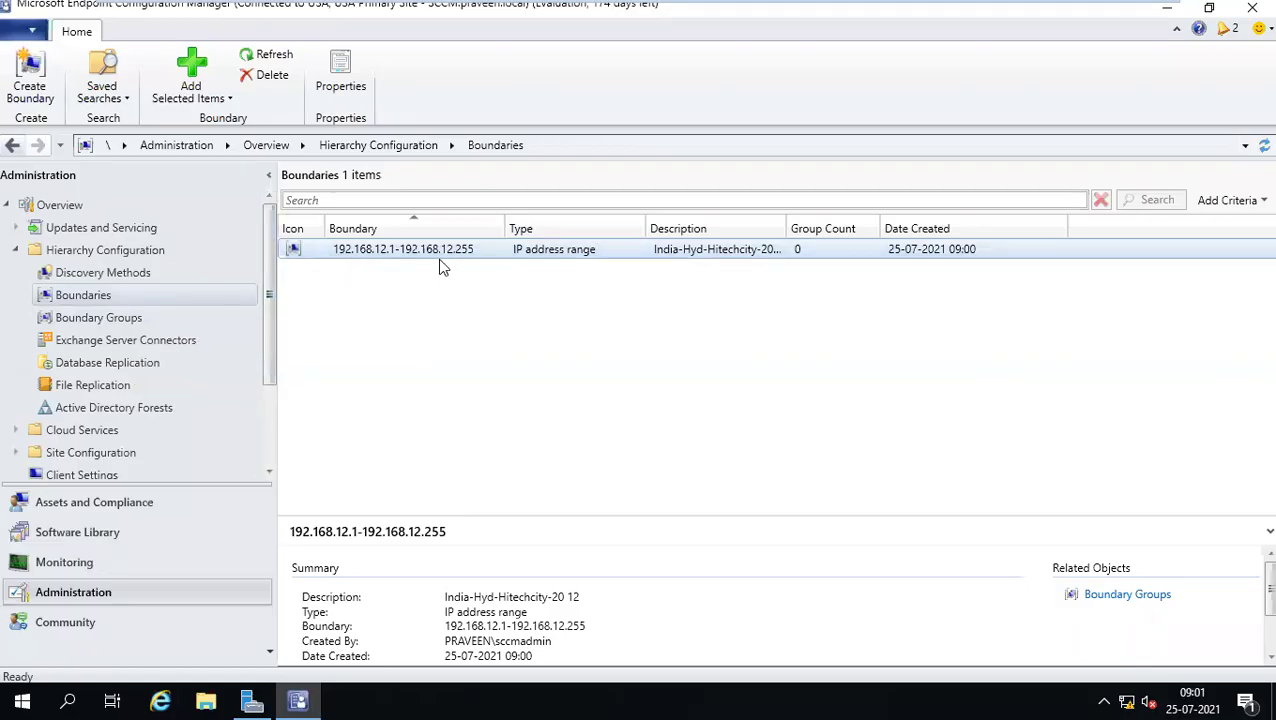
# Start a new boundary group under Hierarchy Configuration and name it "India-Hyd".
pyautogui.click(125, 323)
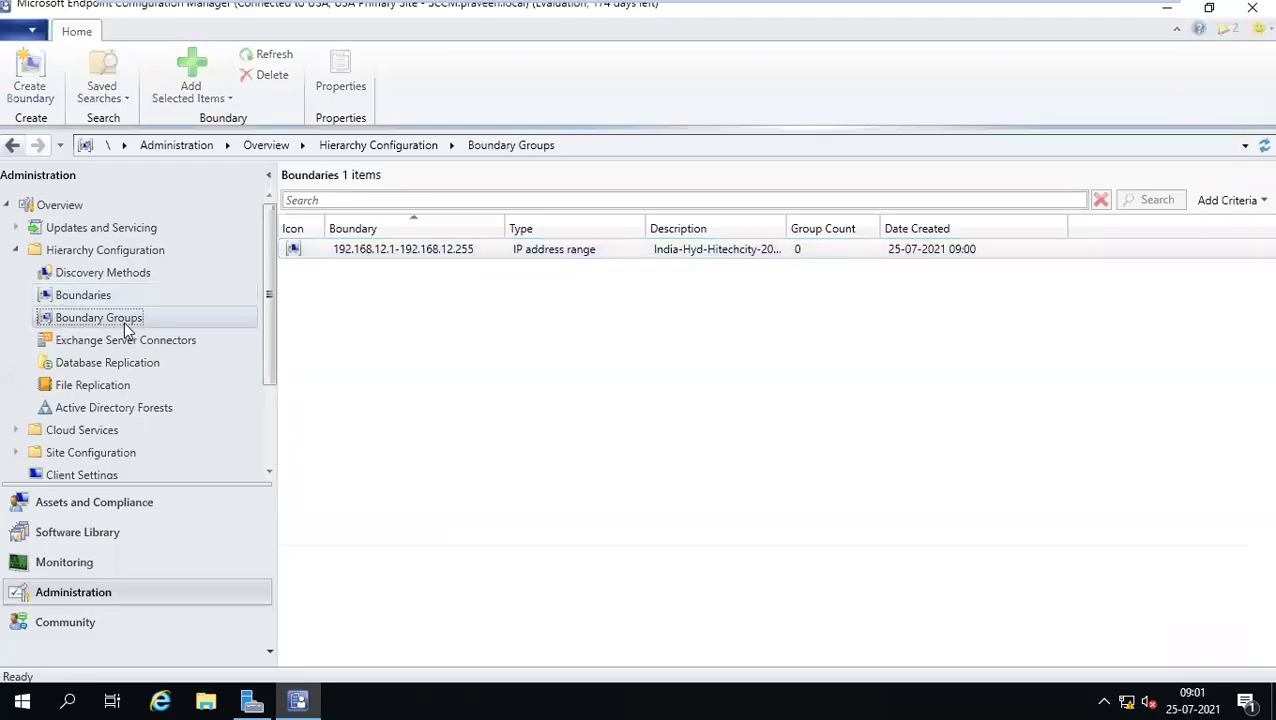
pyautogui.rightClick(135, 322)
pyautogui.click(170, 340)
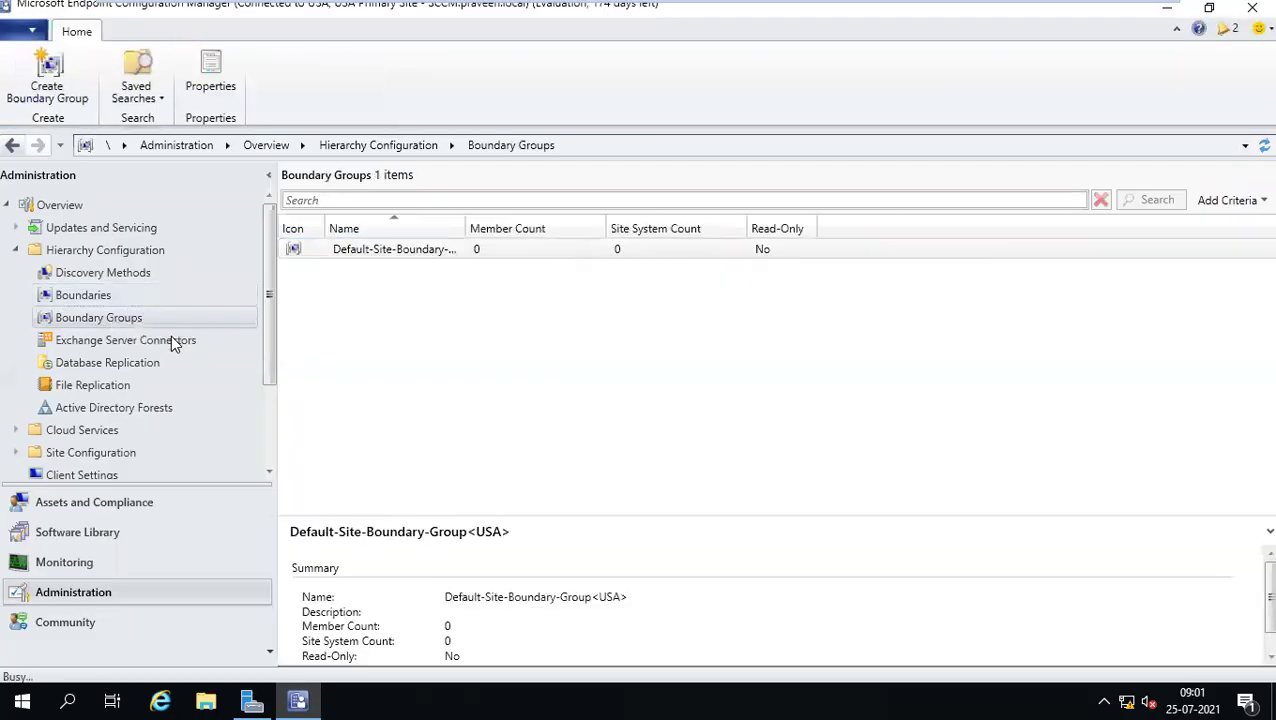
pyautogui.write('Indi')
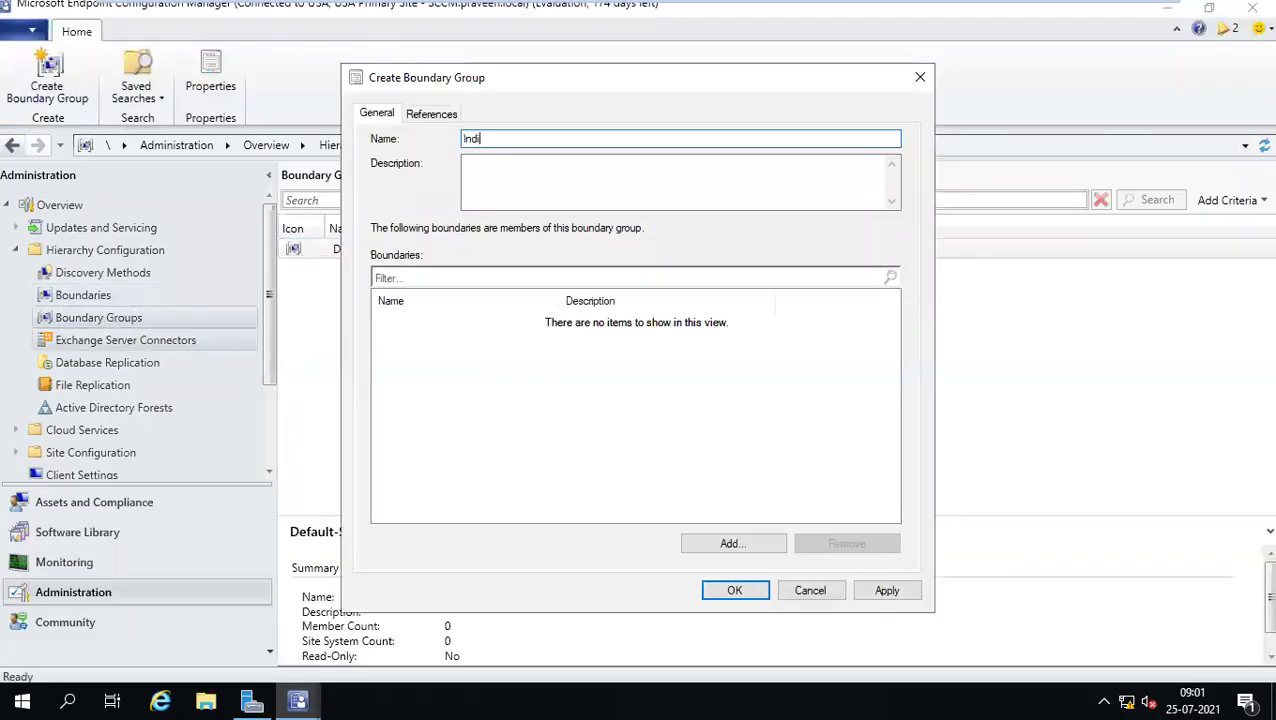
pyautogui.write('a-Hyd')
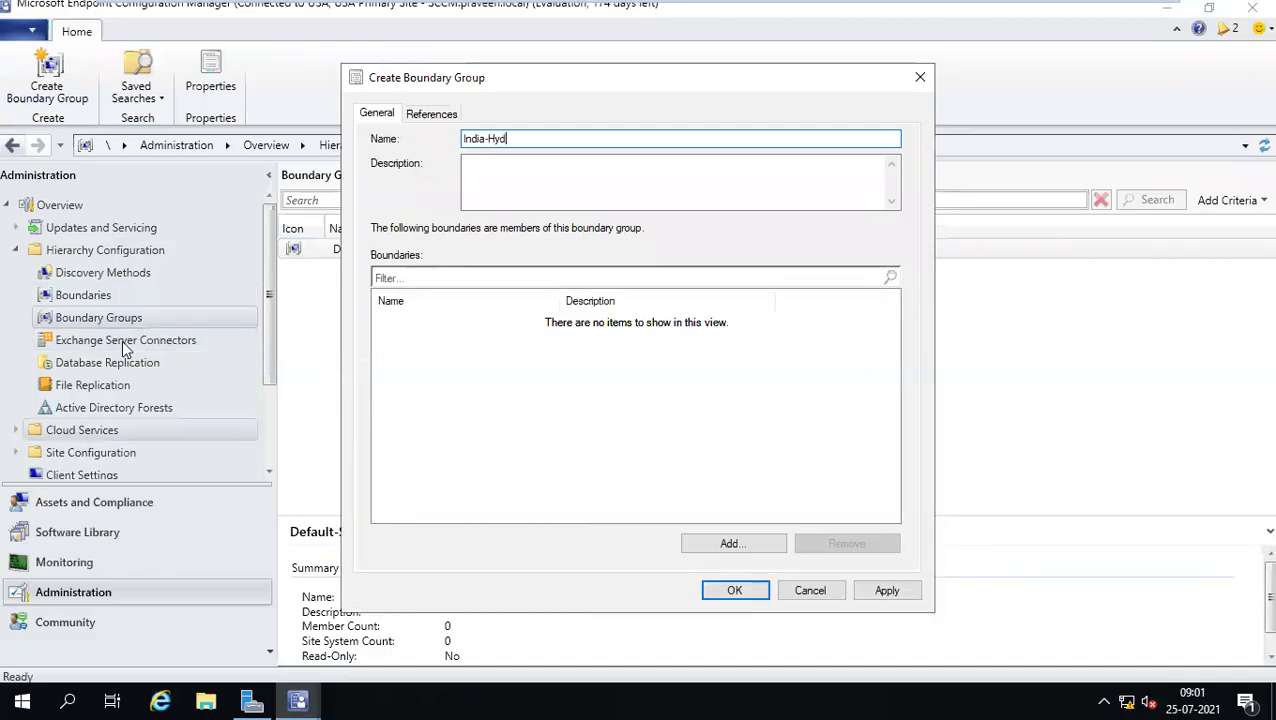
# Add the 192.168.12.1-192.168.12.255 boundary to the group and open the group's site assignment and site system references.
pyautogui.click(705, 548)
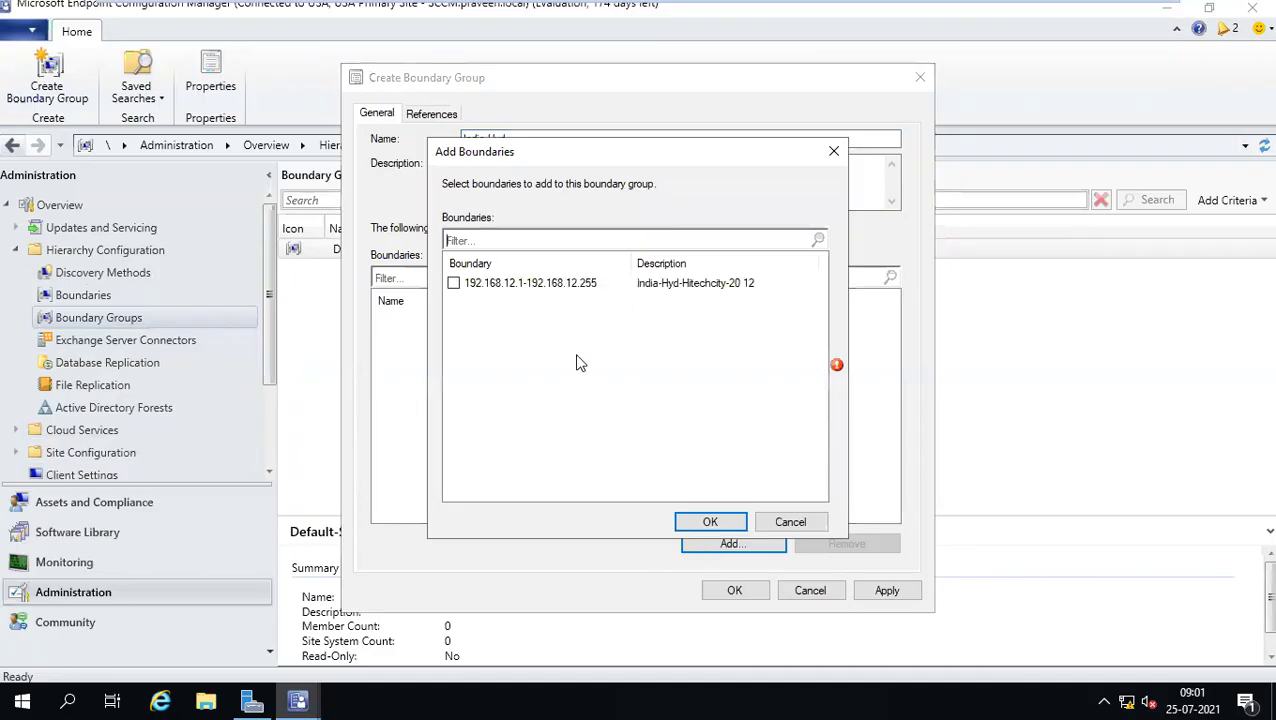
pyautogui.click(454, 283)
pyautogui.click(681, 521)
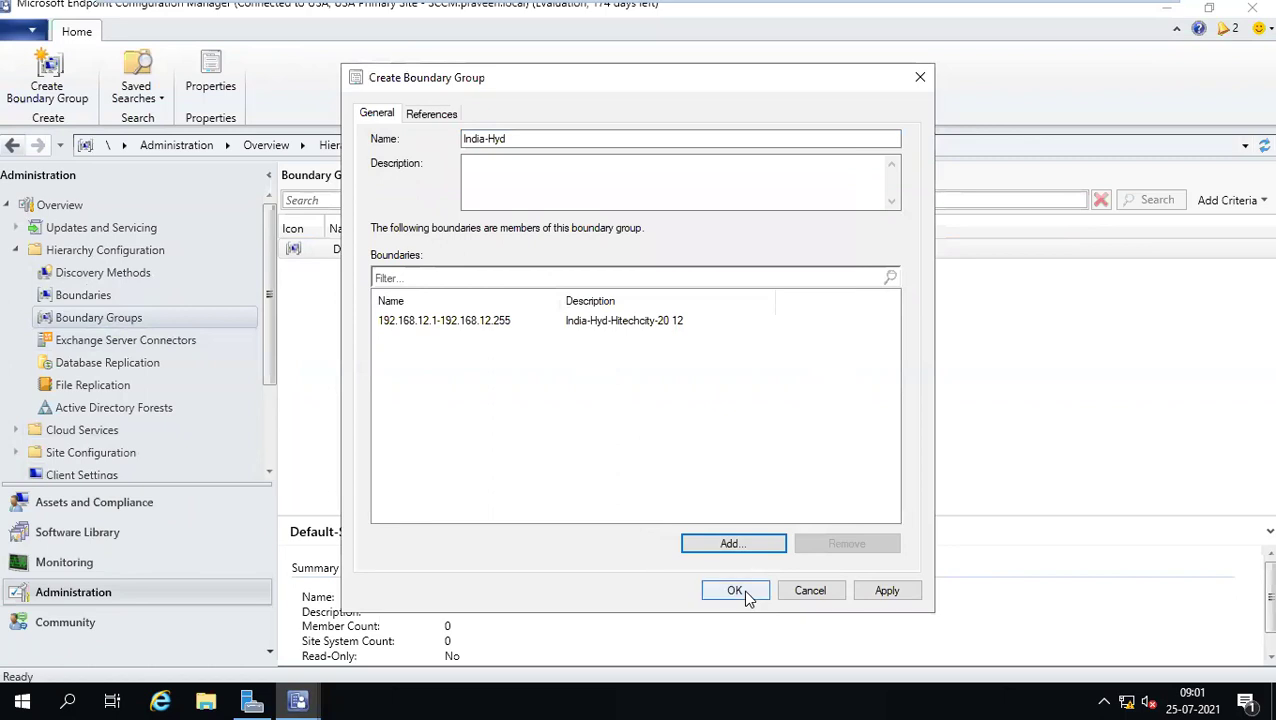
pyautogui.click(410, 109)
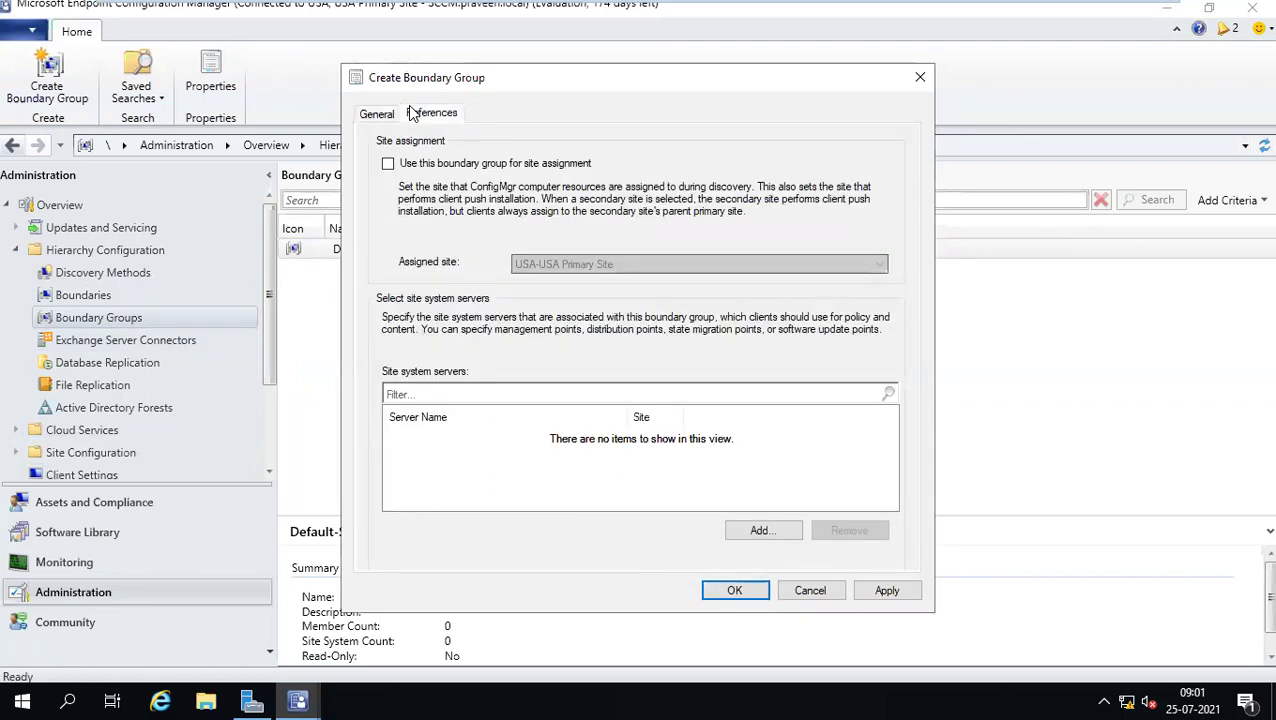
# Associate the SCCM site system server of site USA with the new boundary group.
pyautogui.click(766, 532)
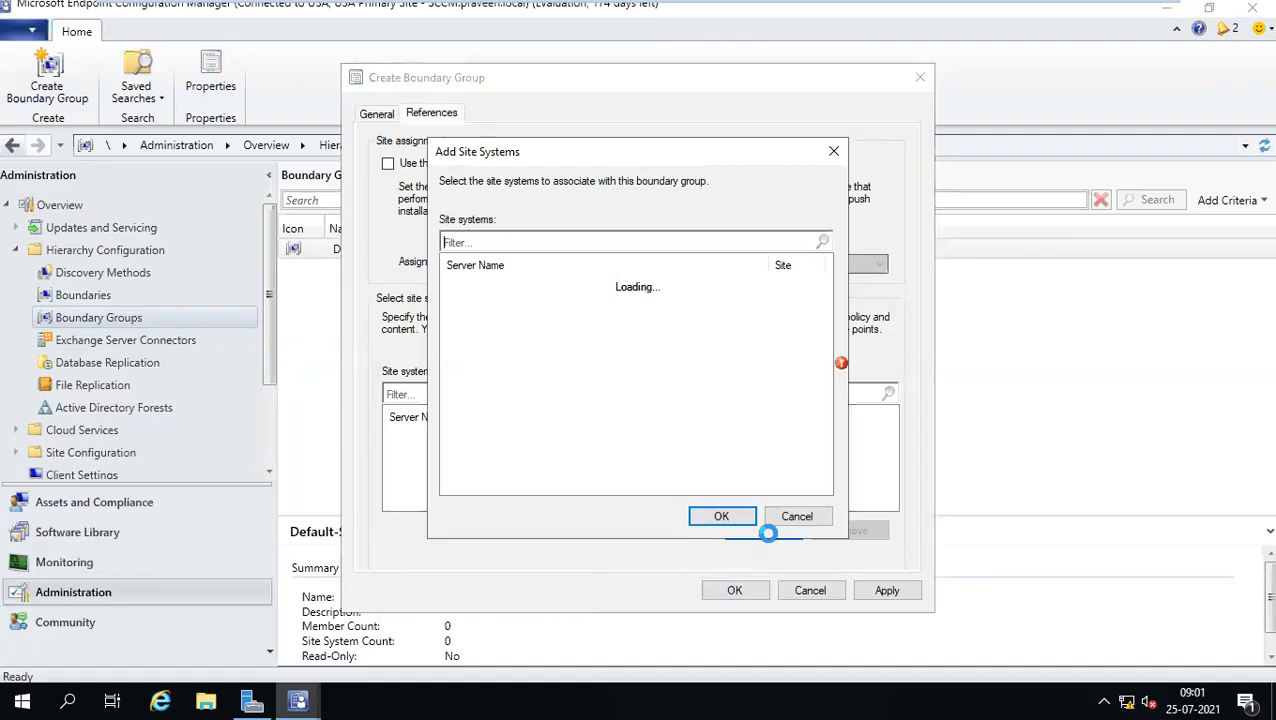
pyautogui.click(451, 286)
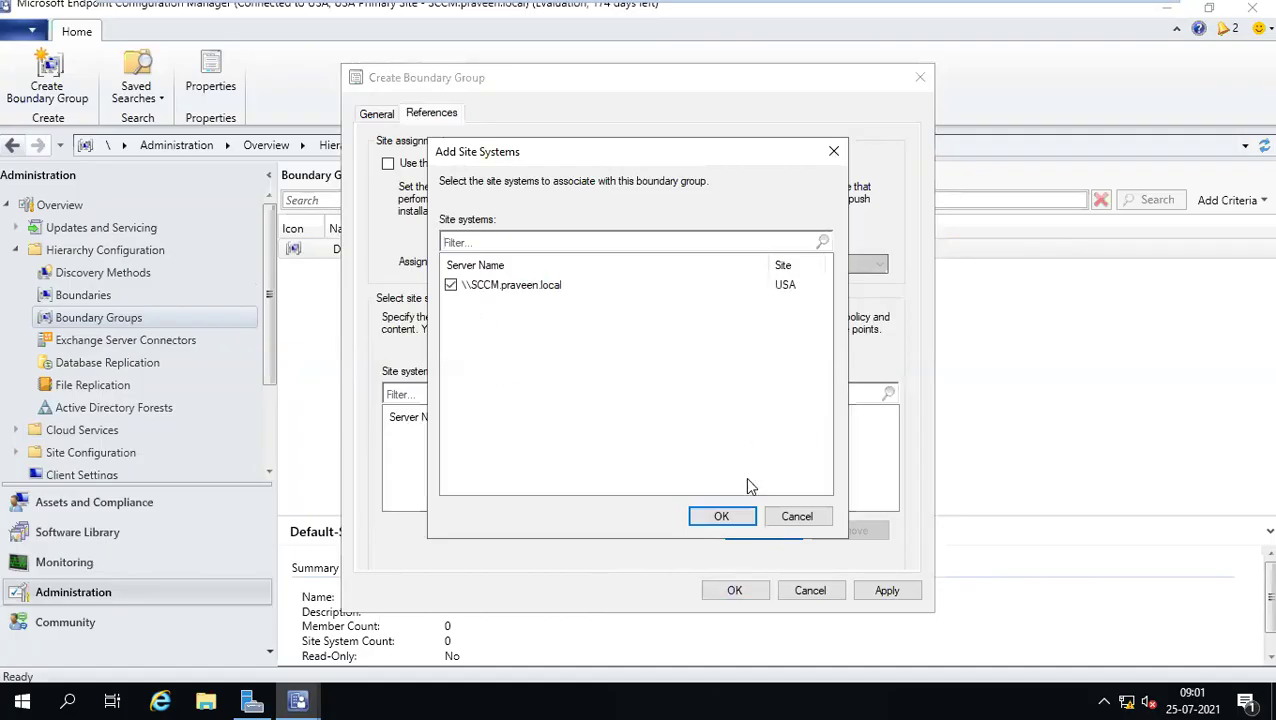
pyautogui.click(724, 517)
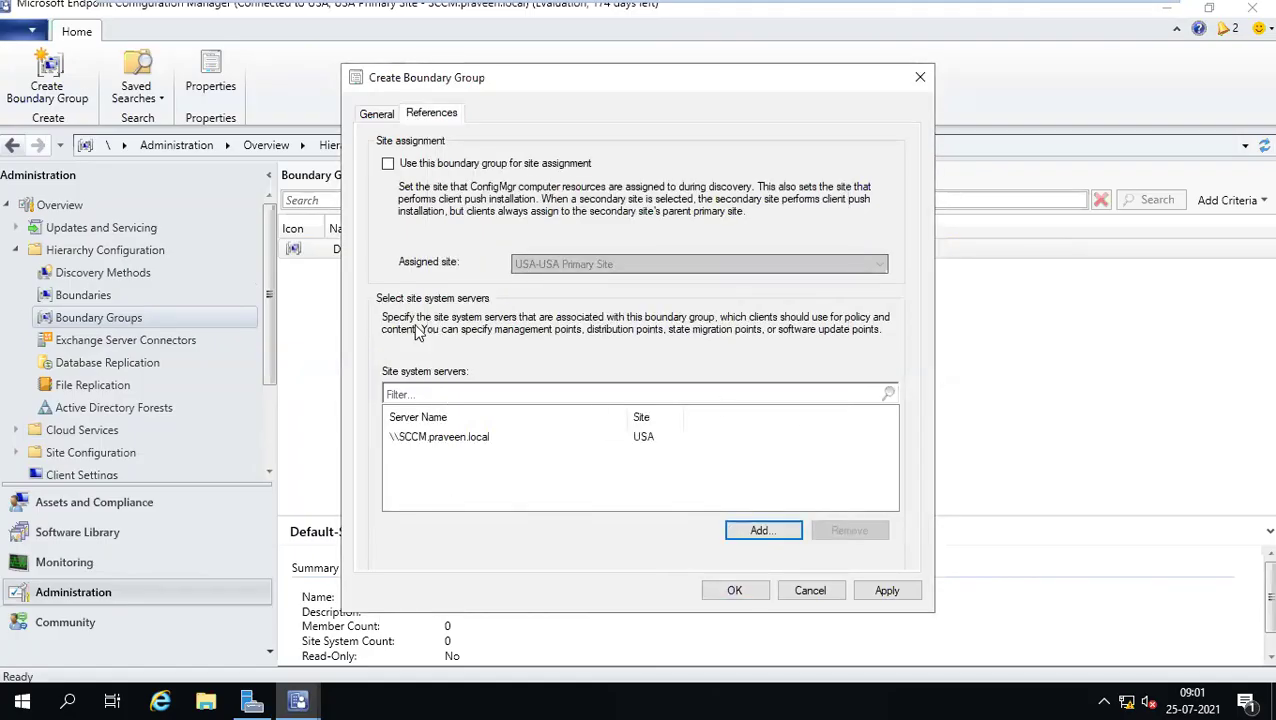
# Use the India-Hyd group for site assignment with the USA-USA Primary Site and create the group.
pyautogui.click(388, 163)
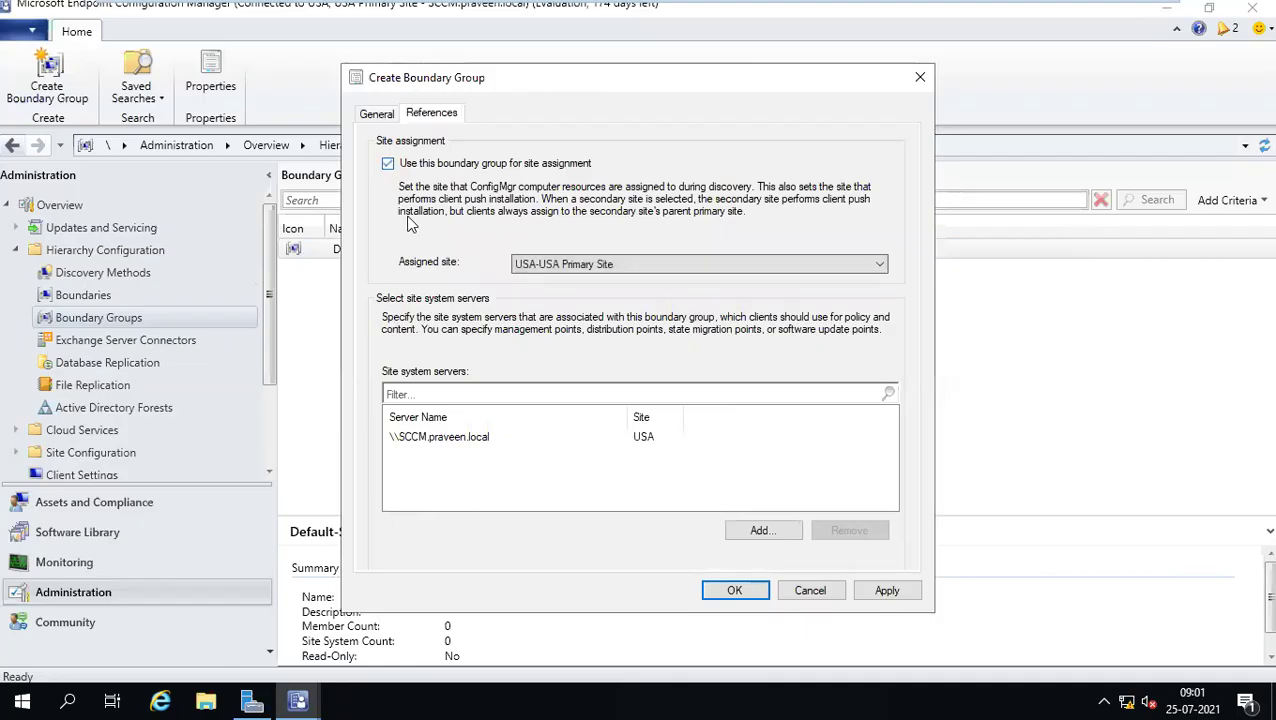
pyautogui.click(378, 114)
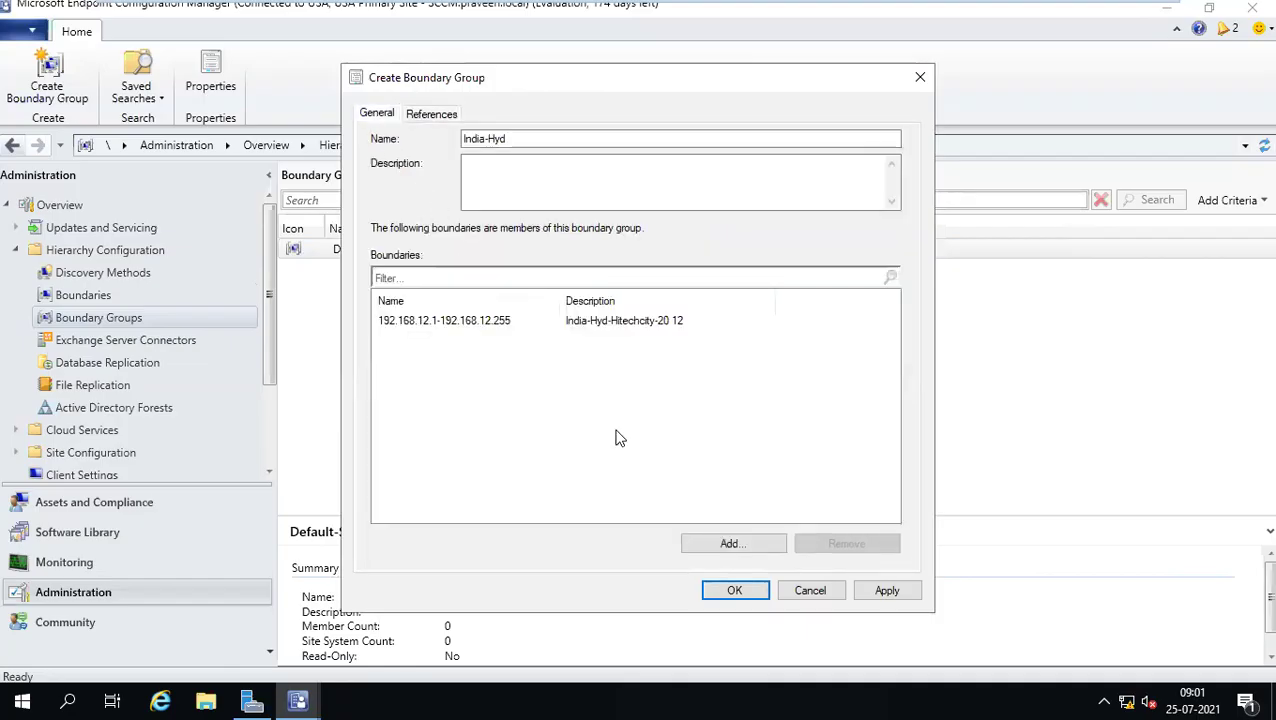
pyautogui.click(737, 591)
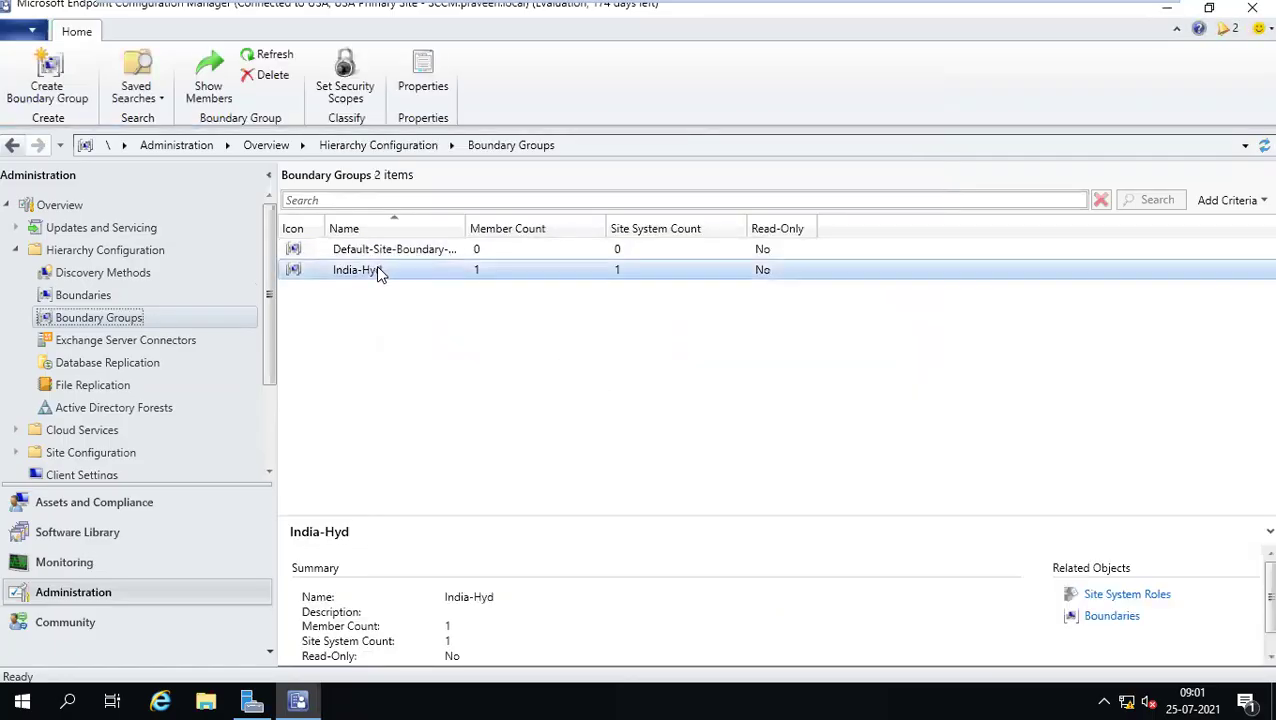
# Review the member boundaries in the India-Hyd boundary group's properties and close them without changes.
pyautogui.rightClick(376, 268)
pyautogui.click(437, 382)
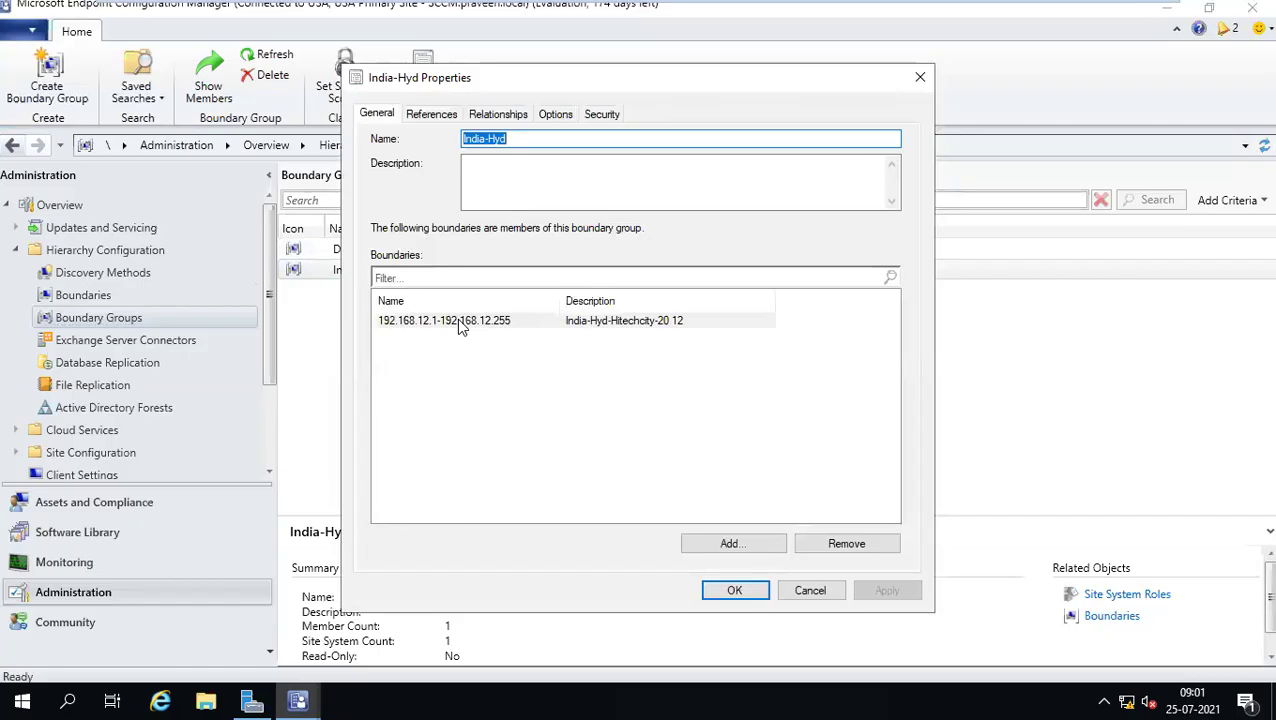
pyautogui.click(810, 590)
# Start a new boundary under Hierarchy Configuration and describe it as "India-HYd-Ammerpet".
pyautogui.click(131, 298)
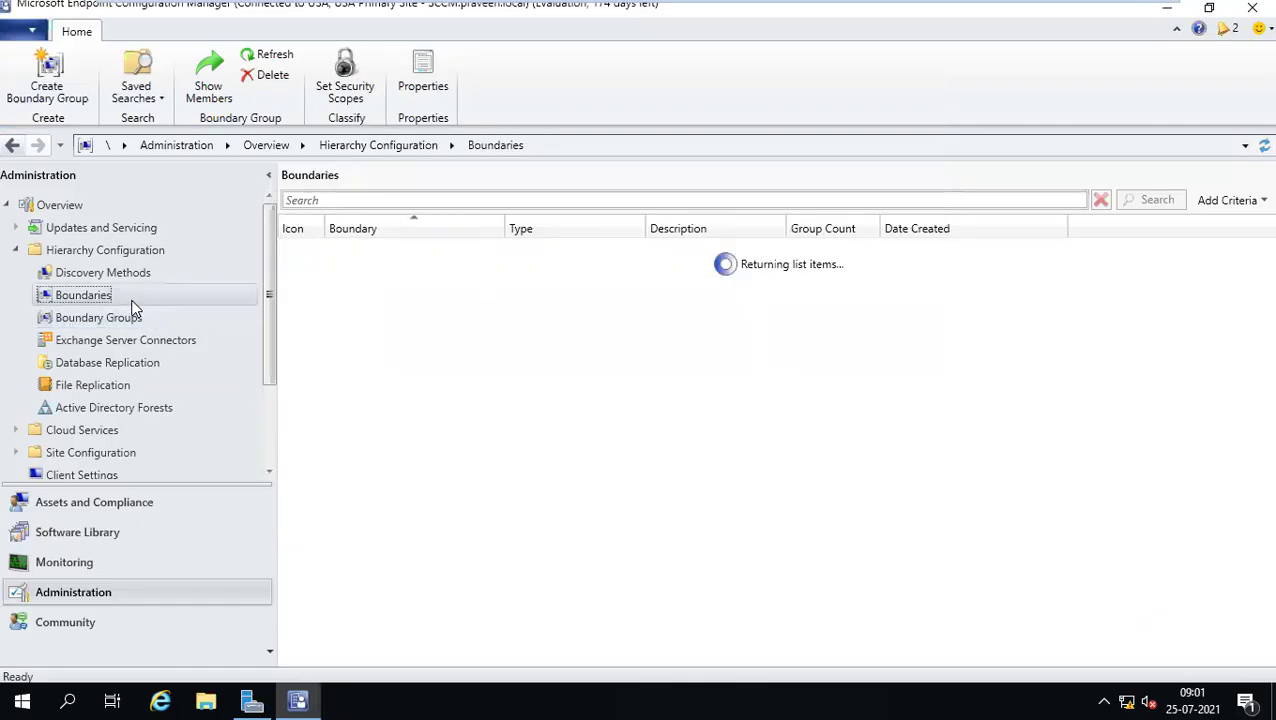
pyautogui.rightClick(105, 303)
pyautogui.click(164, 314)
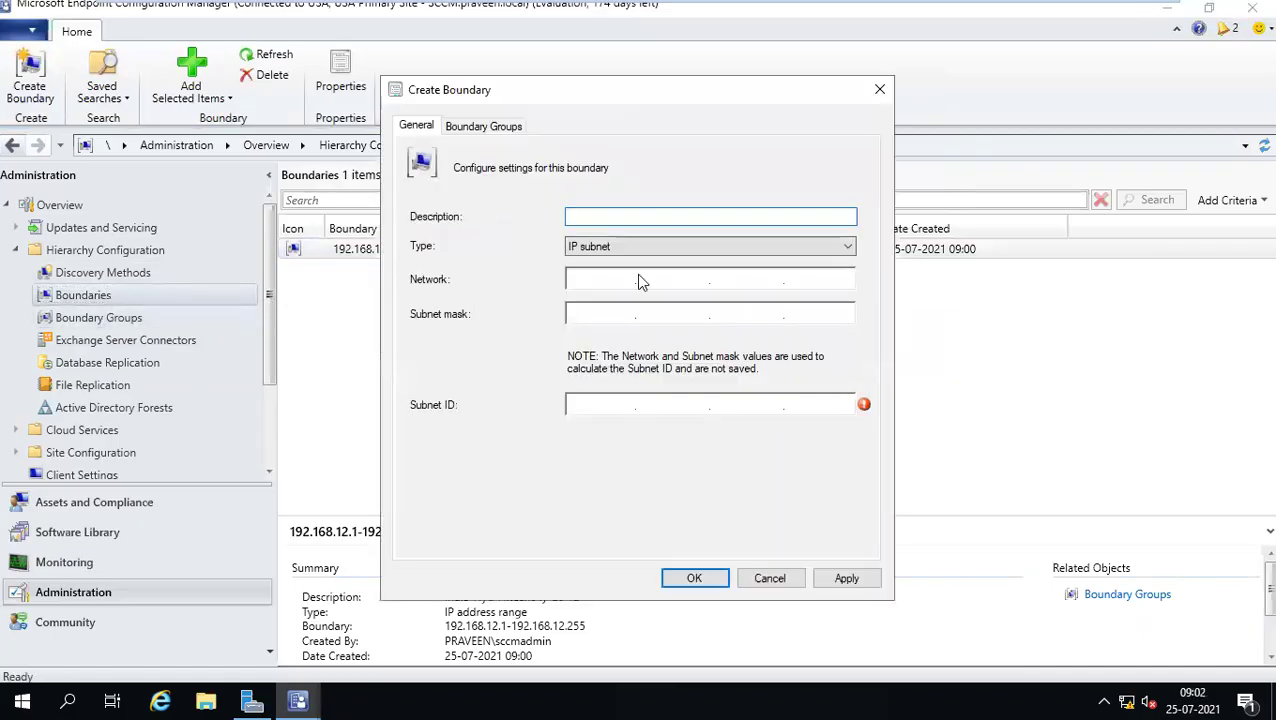
pyautogui.write('India-HYd-Ammerpet-')
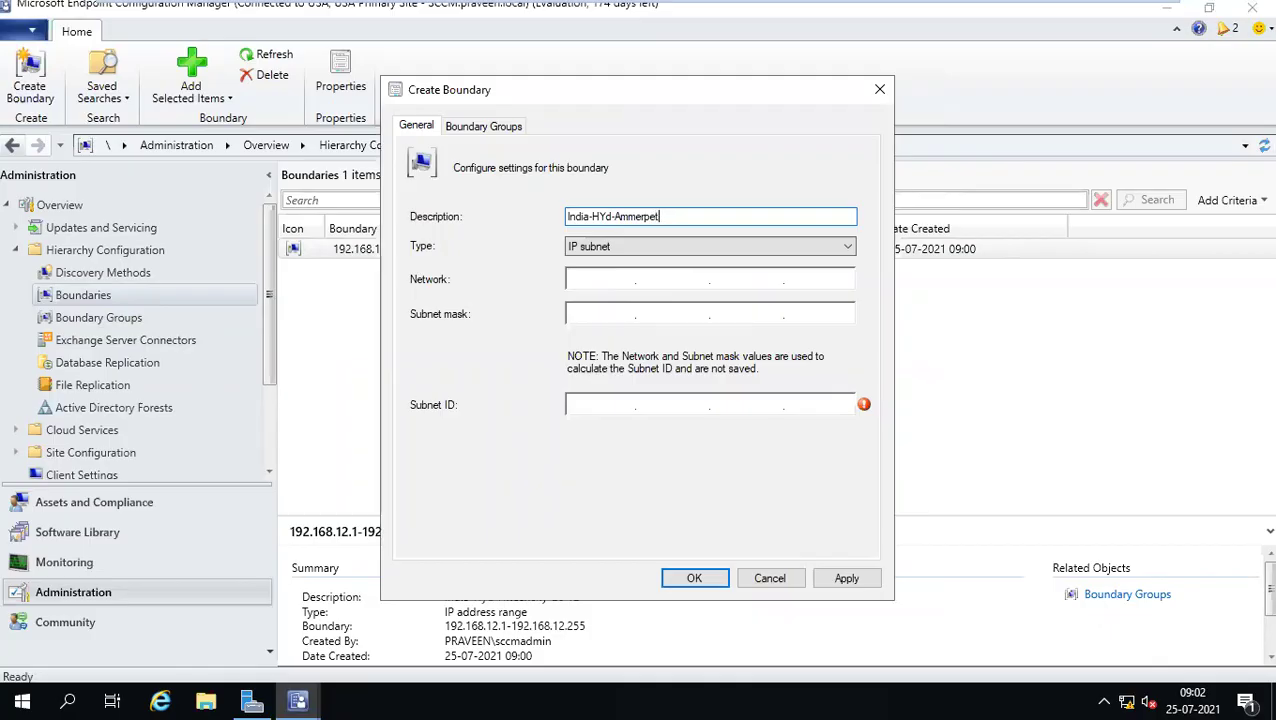
pyautogui.press('Tab')
pyautogui.press('Tab')
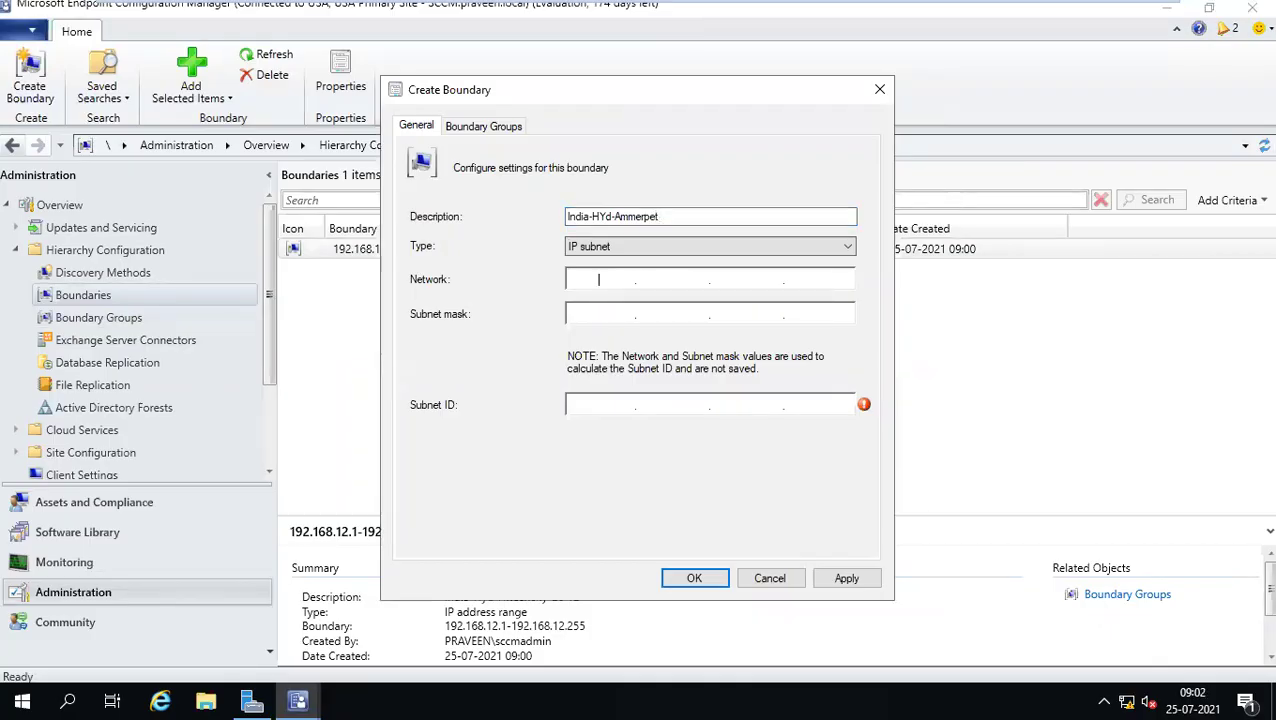
# Make the boundary an IP address range from 192.168.1.1 to 192.168.1.50 and create it.
pyautogui.click(646, 250)
pyautogui.click(632, 302)
pyautogui.click(588, 290)
pyautogui.write('192.168.1.1')
pyautogui.press('Tab')
pyautogui.write('192.168.1.50')
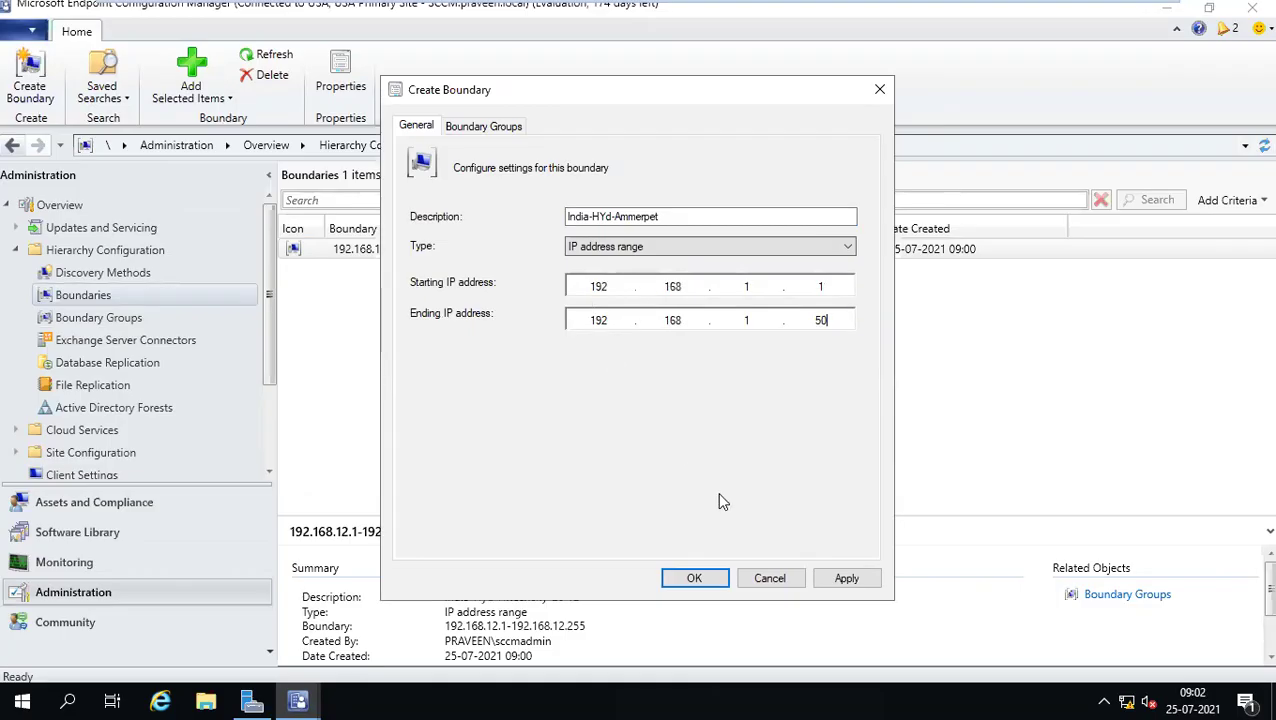
pyautogui.click(705, 585)
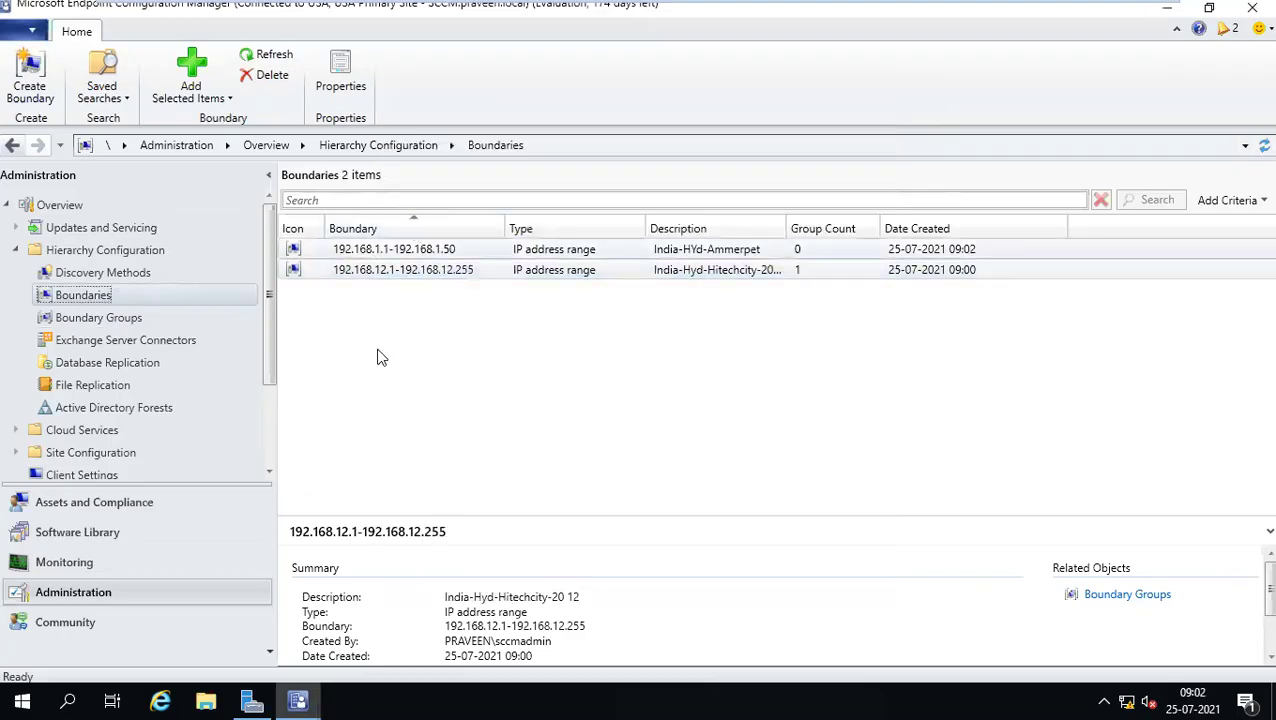
# Add the 192.168.1.1-192.168.1.50 boundary to the India-Hyd boundary group, check the group's references, and save it.
pyautogui.click(106, 319)
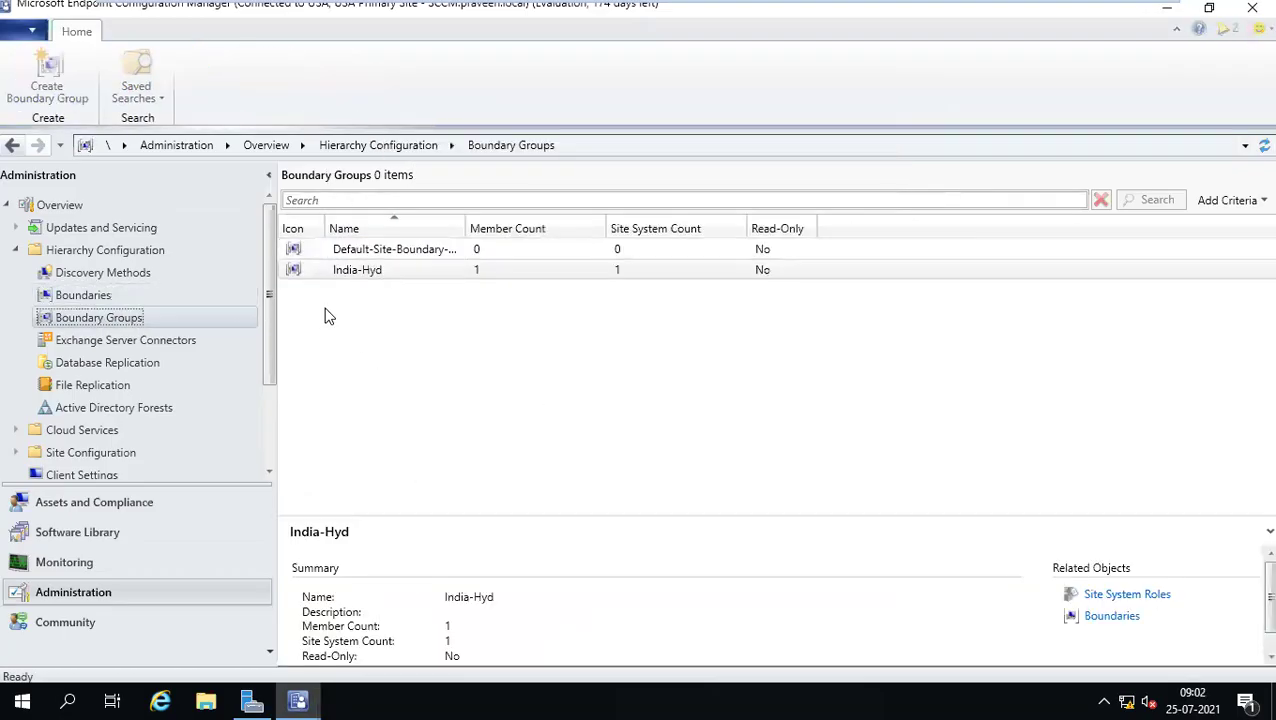
pyautogui.rightClick(350, 272)
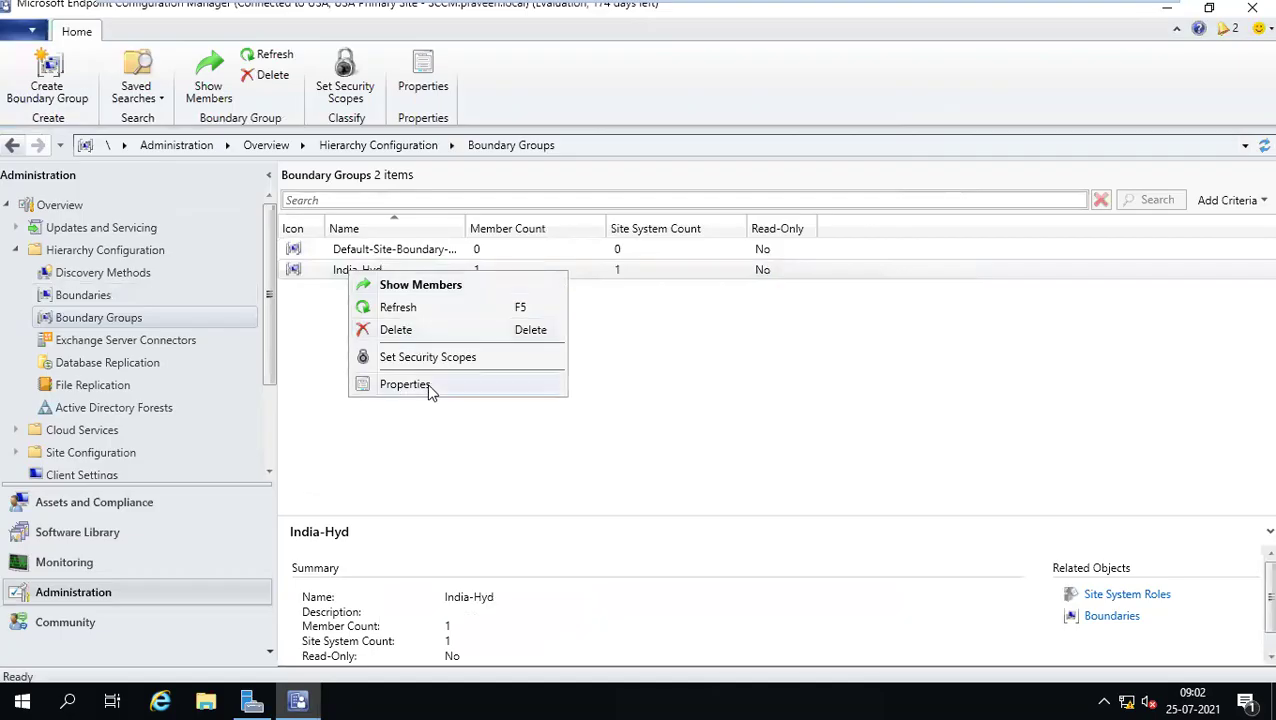
pyautogui.click(428, 388)
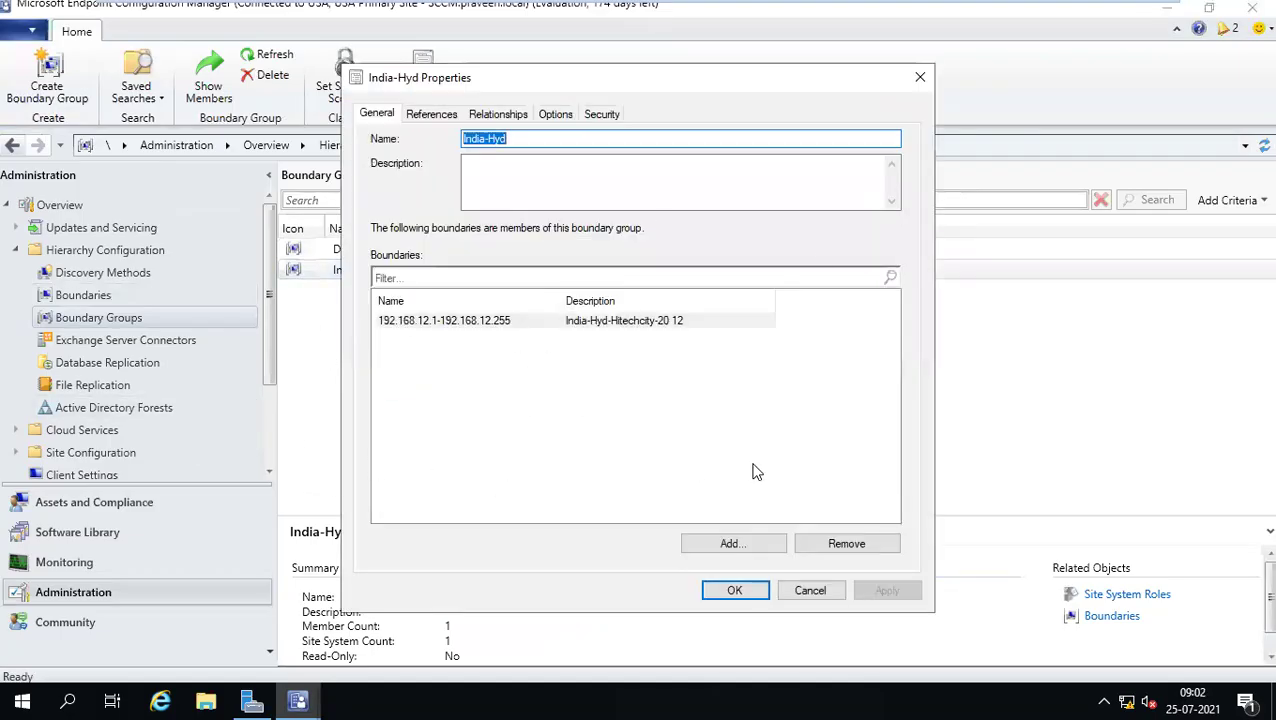
pyautogui.click(729, 545)
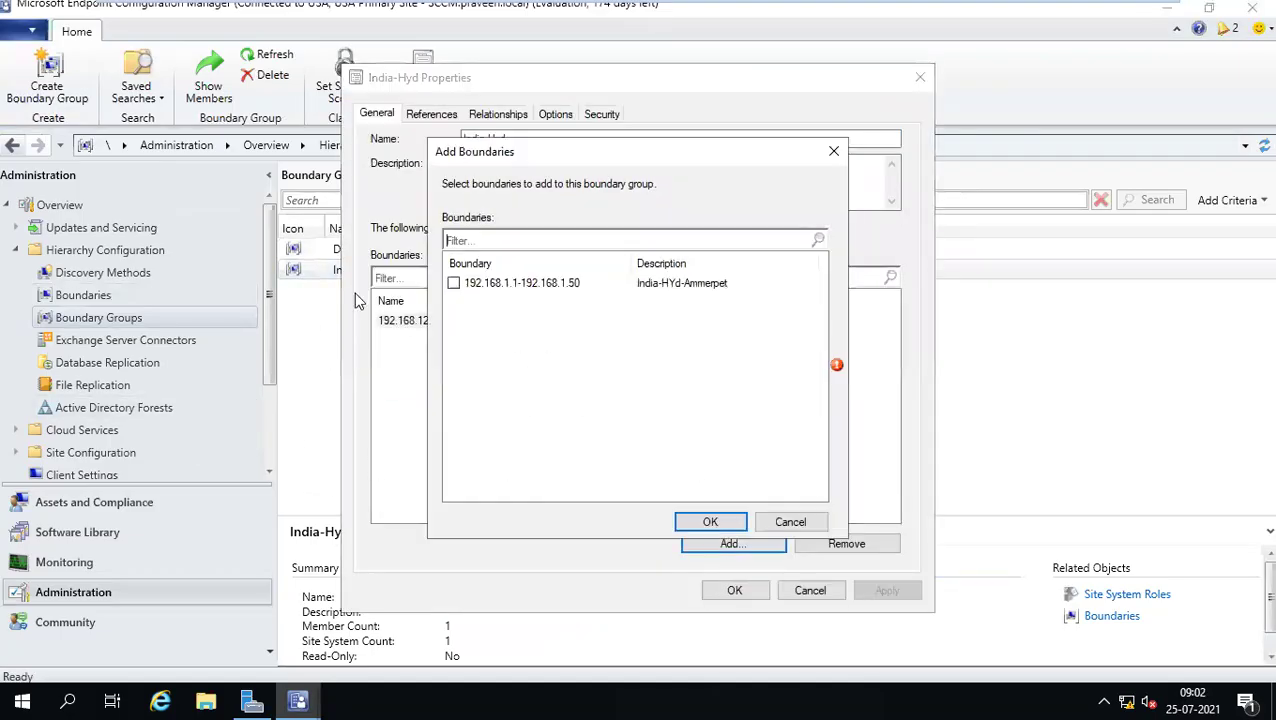
pyautogui.click(454, 284)
pyautogui.click(711, 522)
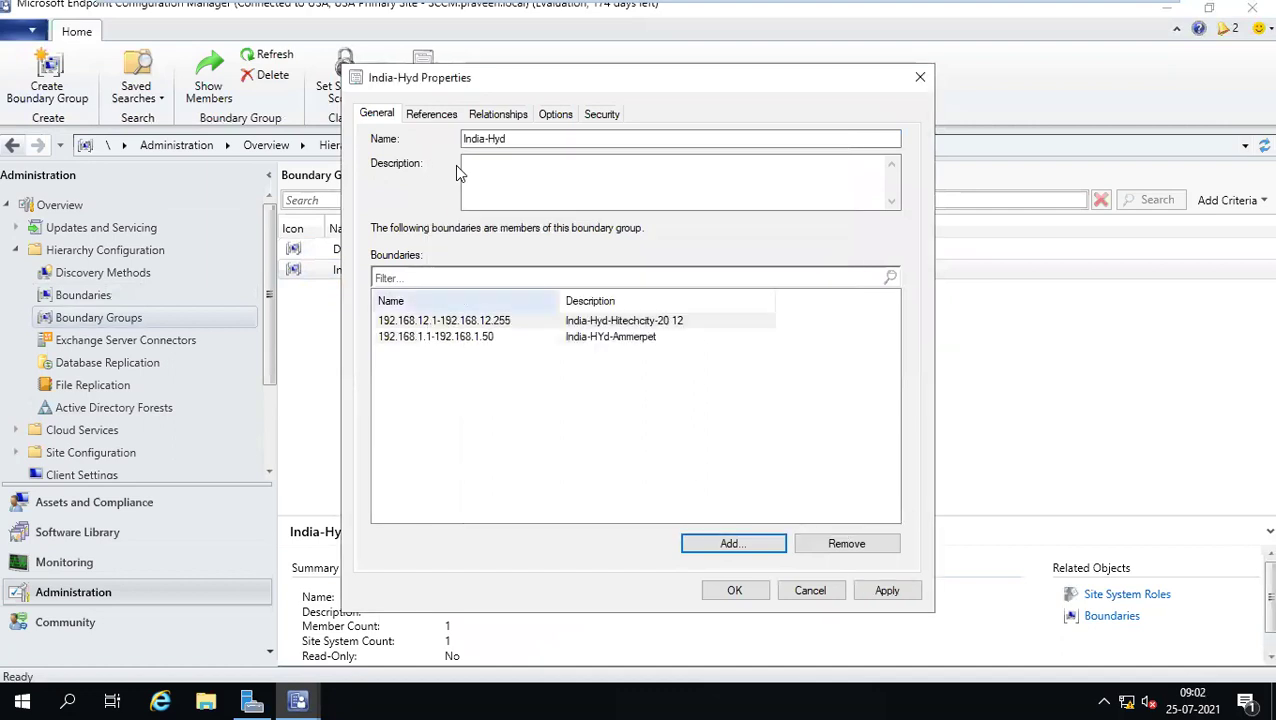
pyautogui.click(432, 116)
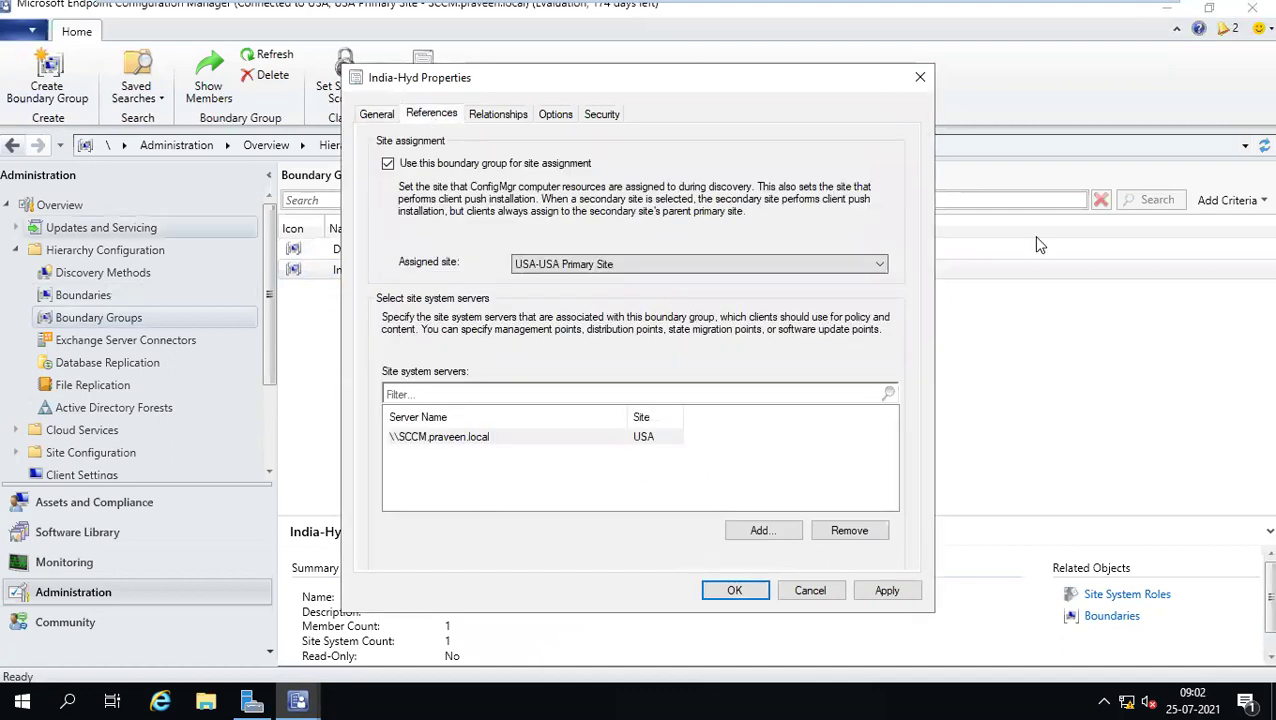
pyautogui.click(734, 589)
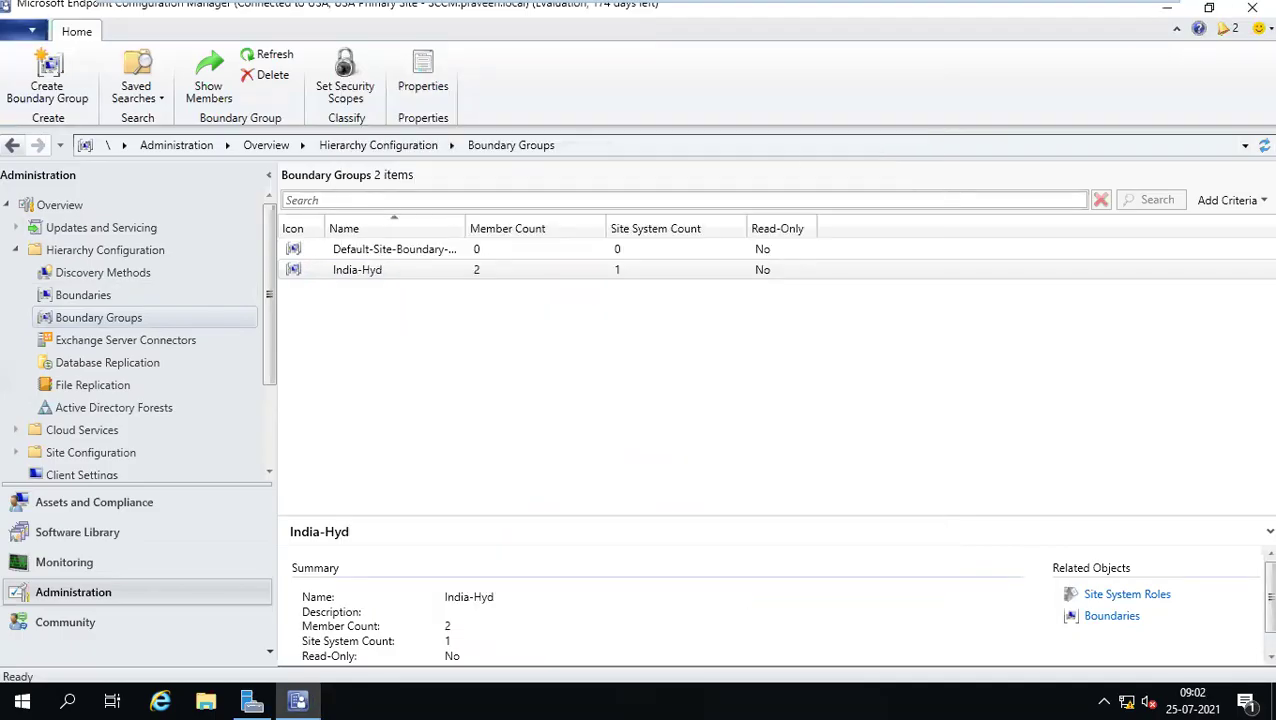
# Switch to the Paint office diagram and draw freehand lines linking the Banglore boxes and leading up to the "5 mints" label.
pyautogui.click(457, 12)
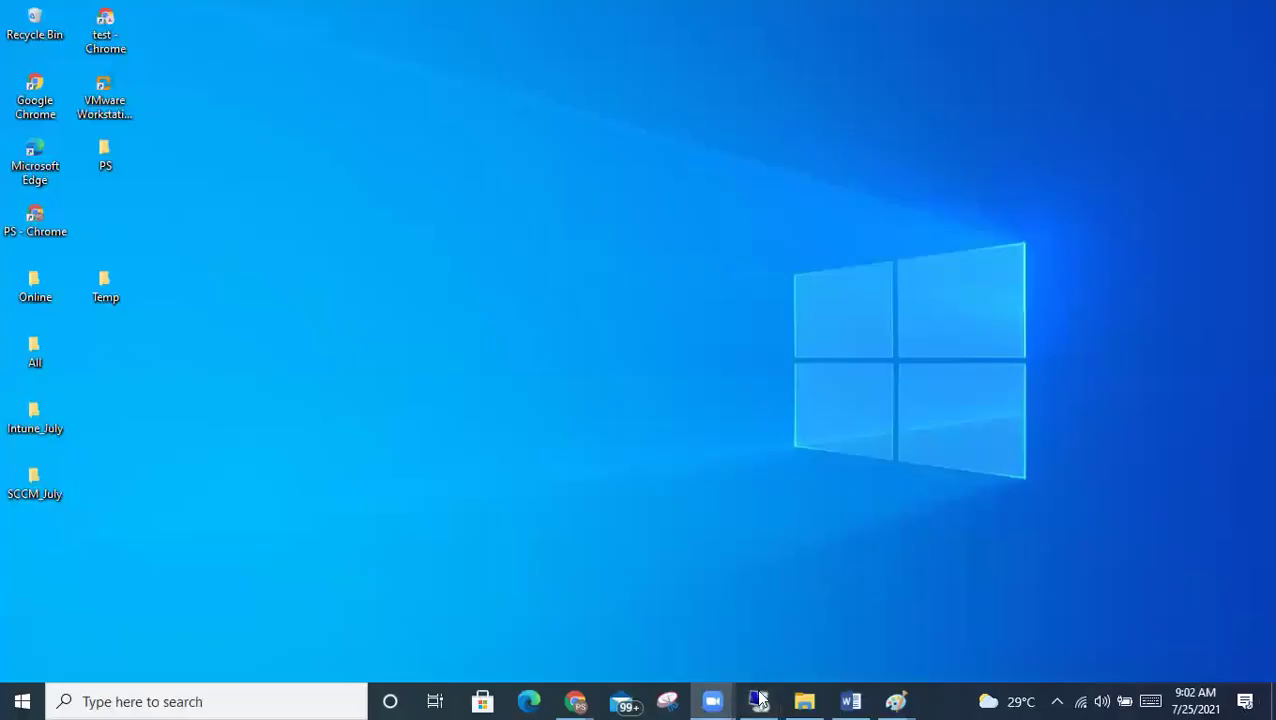
pyautogui.moveTo(895, 700)
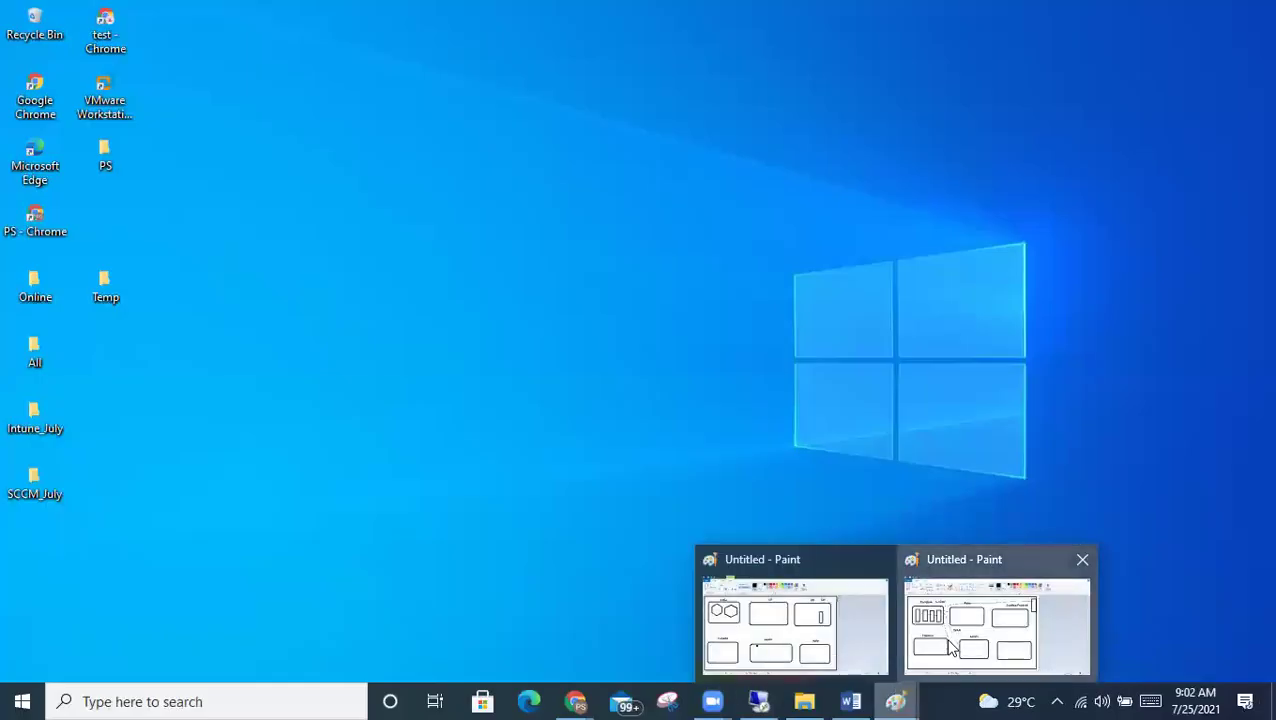
pyautogui.click(948, 645)
pyautogui.moveTo(229, 247); pyautogui.dragTo(90, 238)
pyautogui.moveTo(194, 246); pyautogui.dragTo(261, 196)
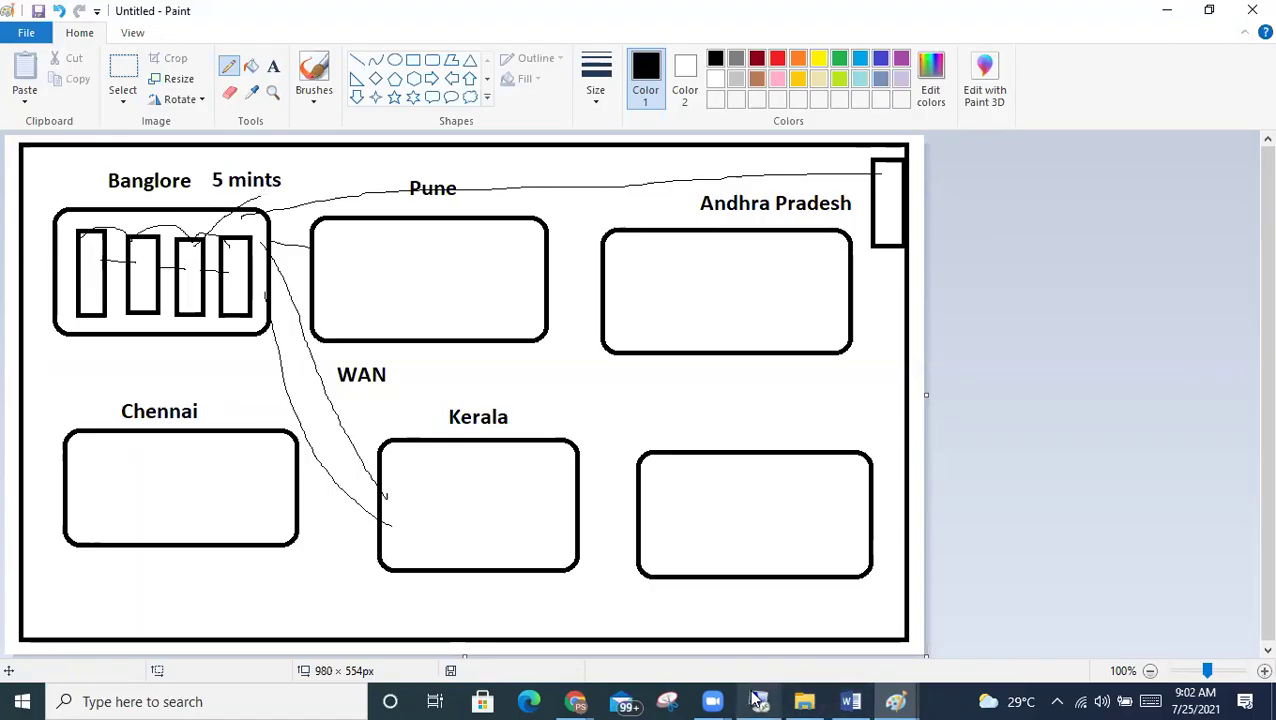
# Return to Configuration Manager in the remote desktop and review the boundaries list and the India-Hyd group's member boundaries.
pyautogui.moveTo(757, 700)
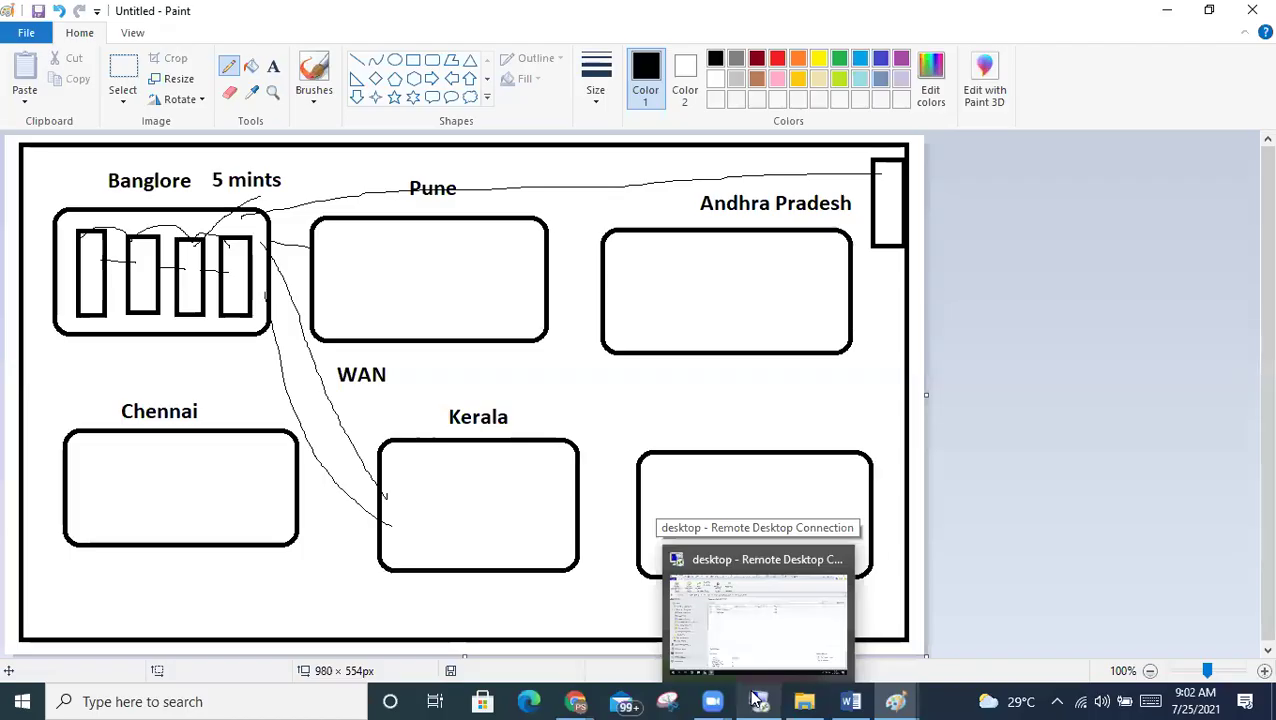
pyautogui.click(760, 629)
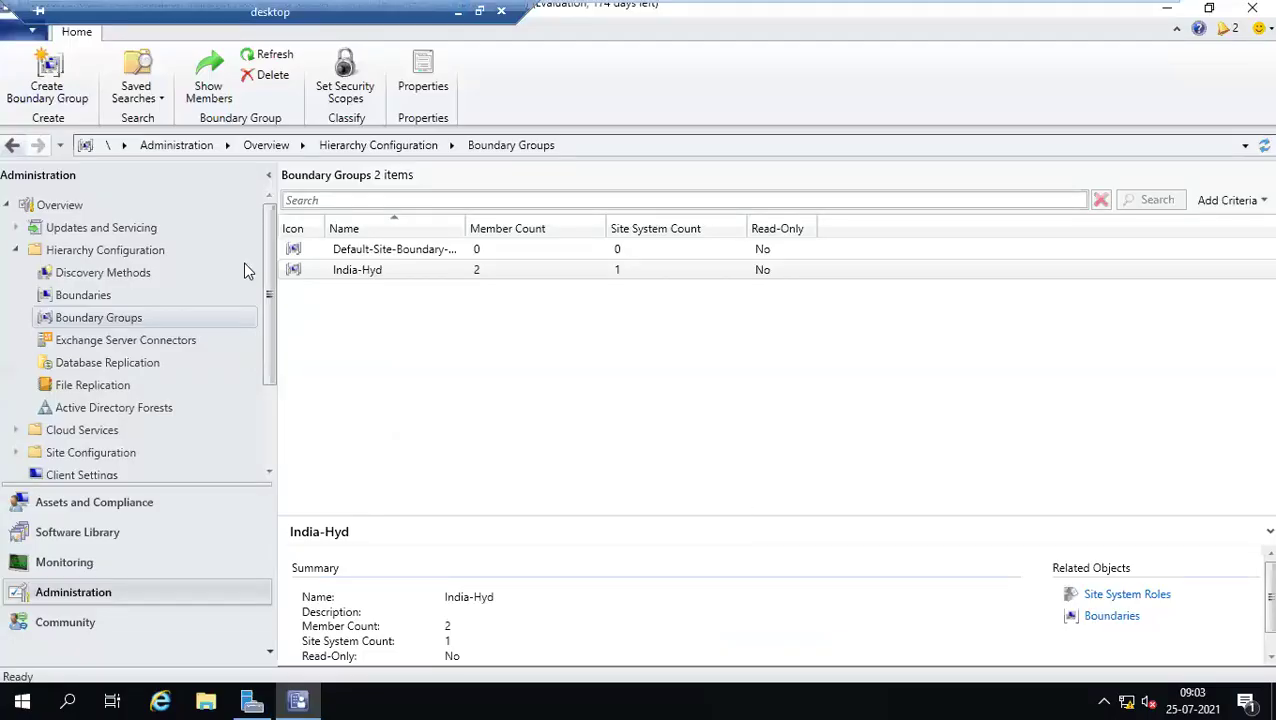
pyautogui.click(78, 297)
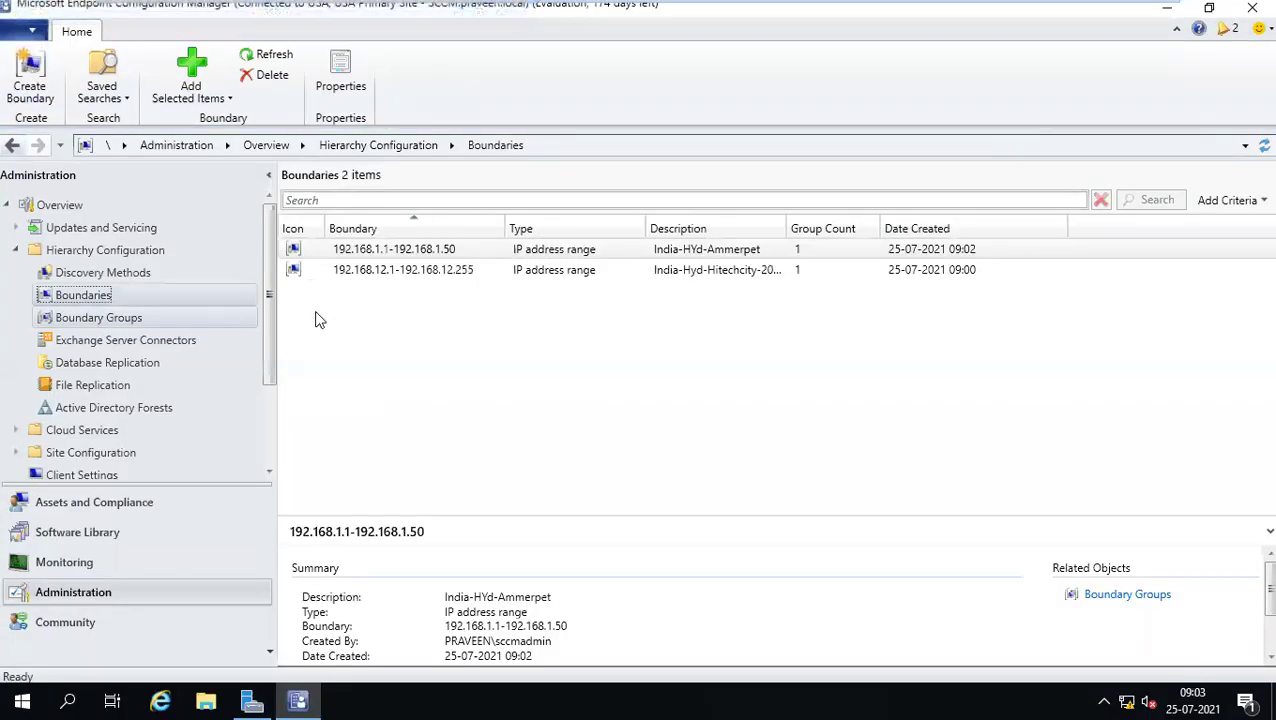
pyautogui.click(97, 322)
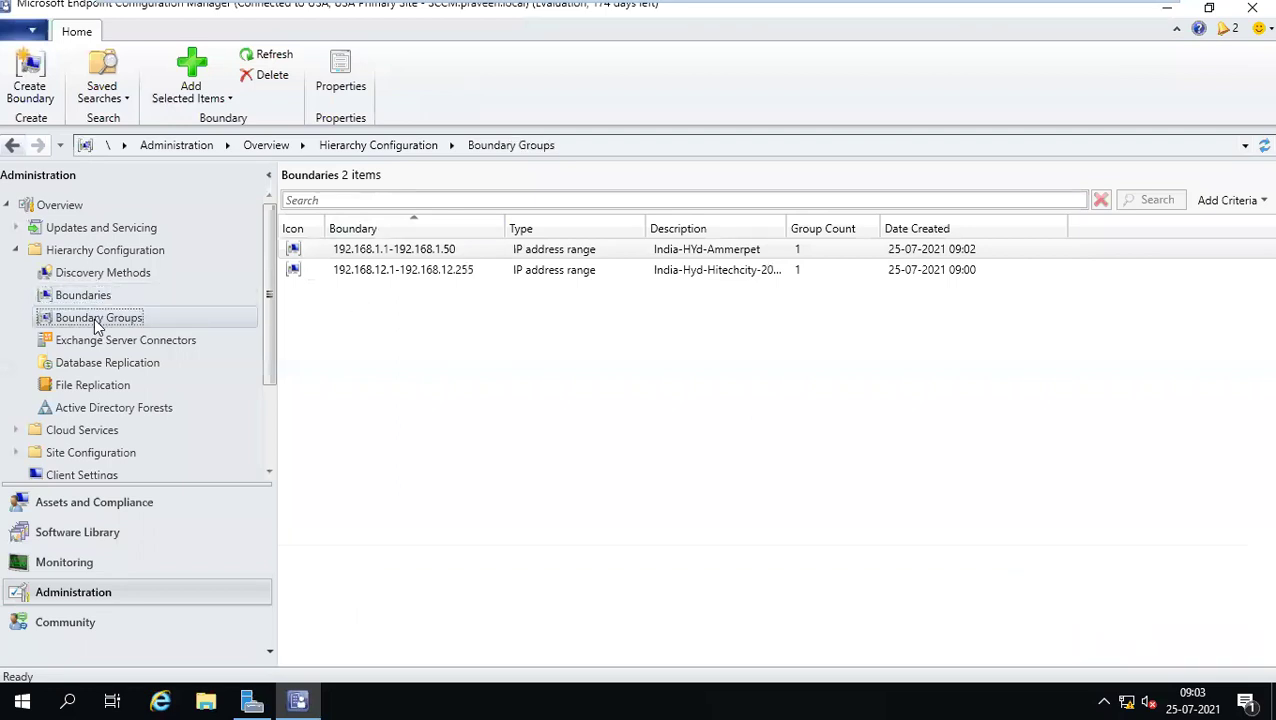
pyautogui.rightClick(351, 269)
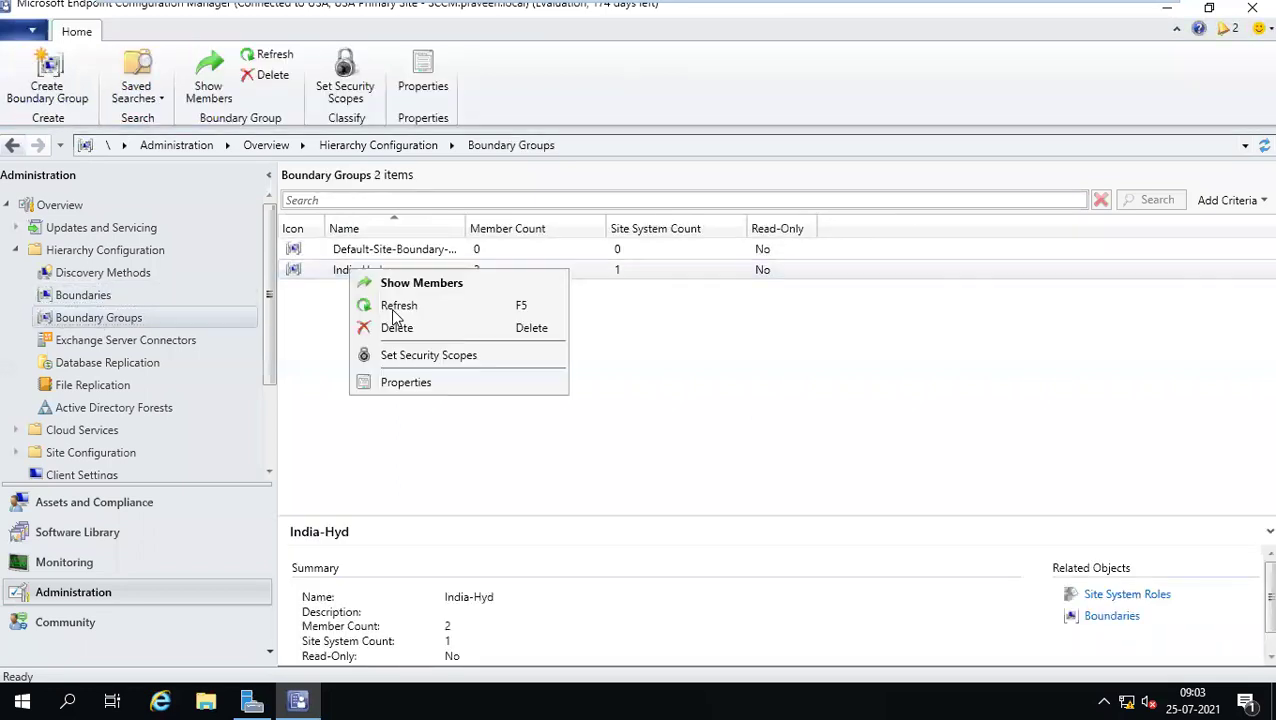
pyautogui.click(420, 385)
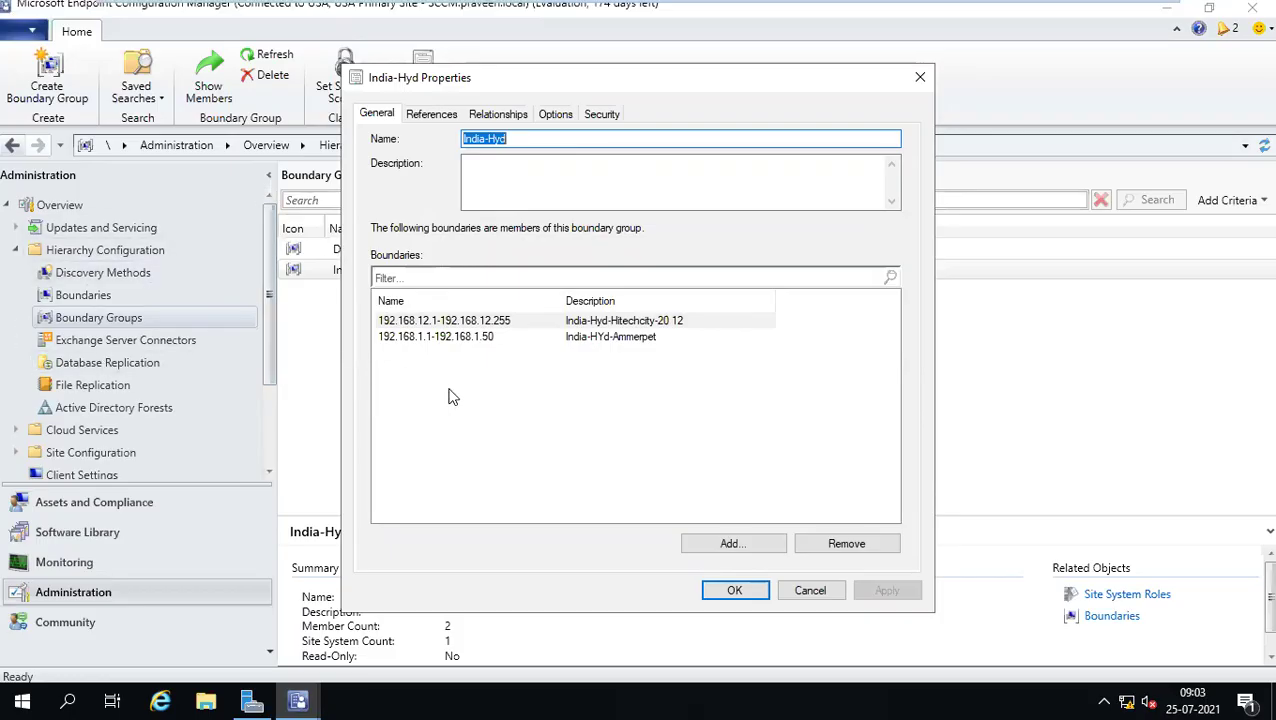
pyautogui.click(822, 596)
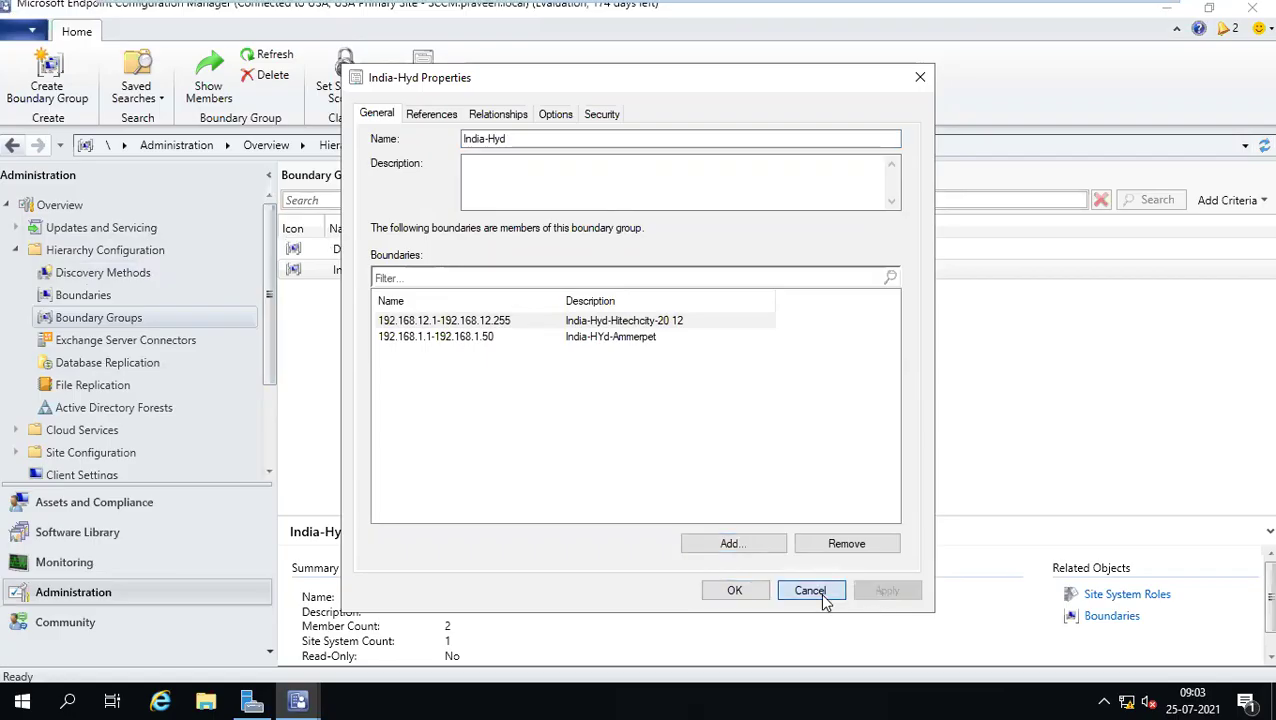
pyautogui.click(812, 591)
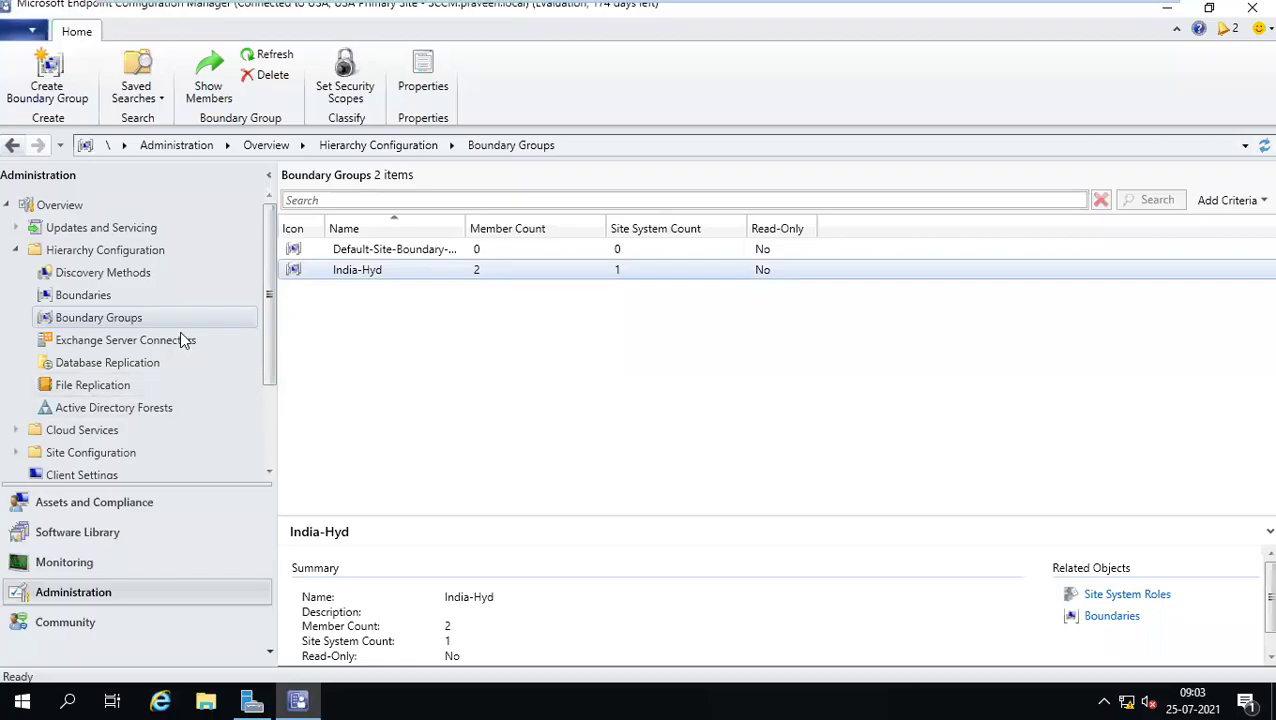
# Reopen the India-Hyd boundary group's properties to examine its members, and return to the Paint office diagram.
pyautogui.rightClick(370, 276)
pyautogui.click(441, 396)
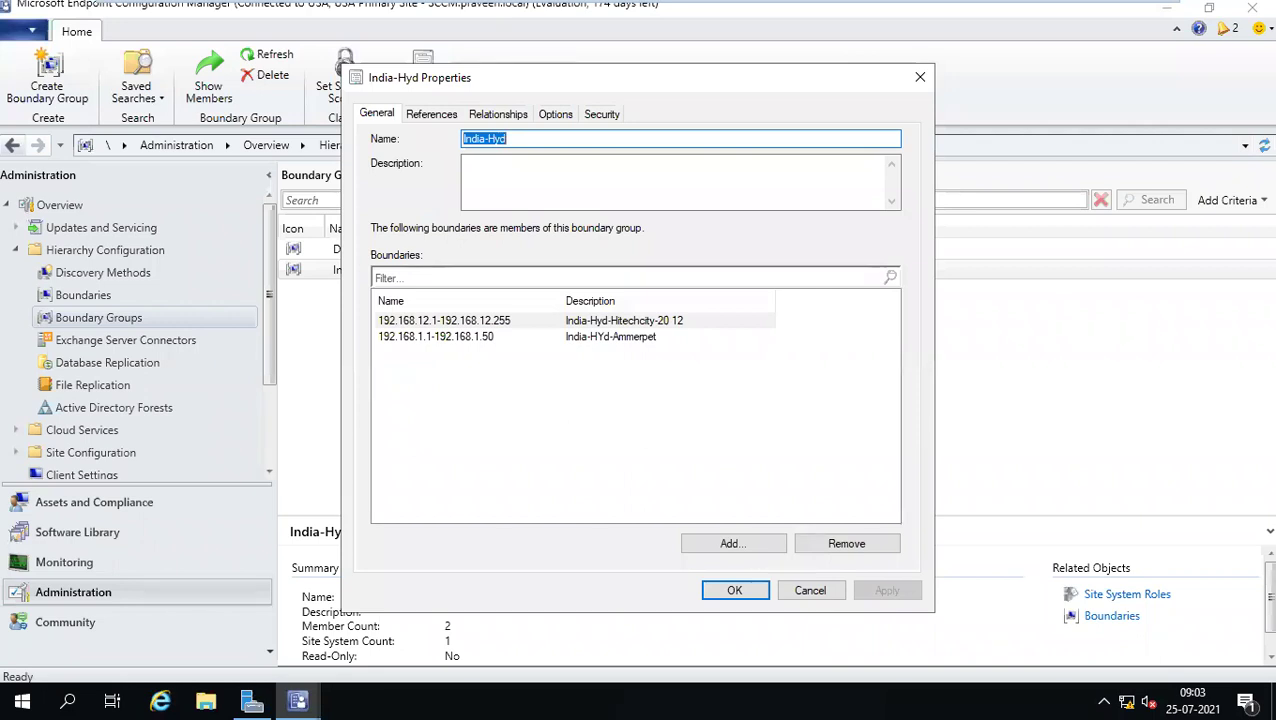
pyautogui.click(455, 18)
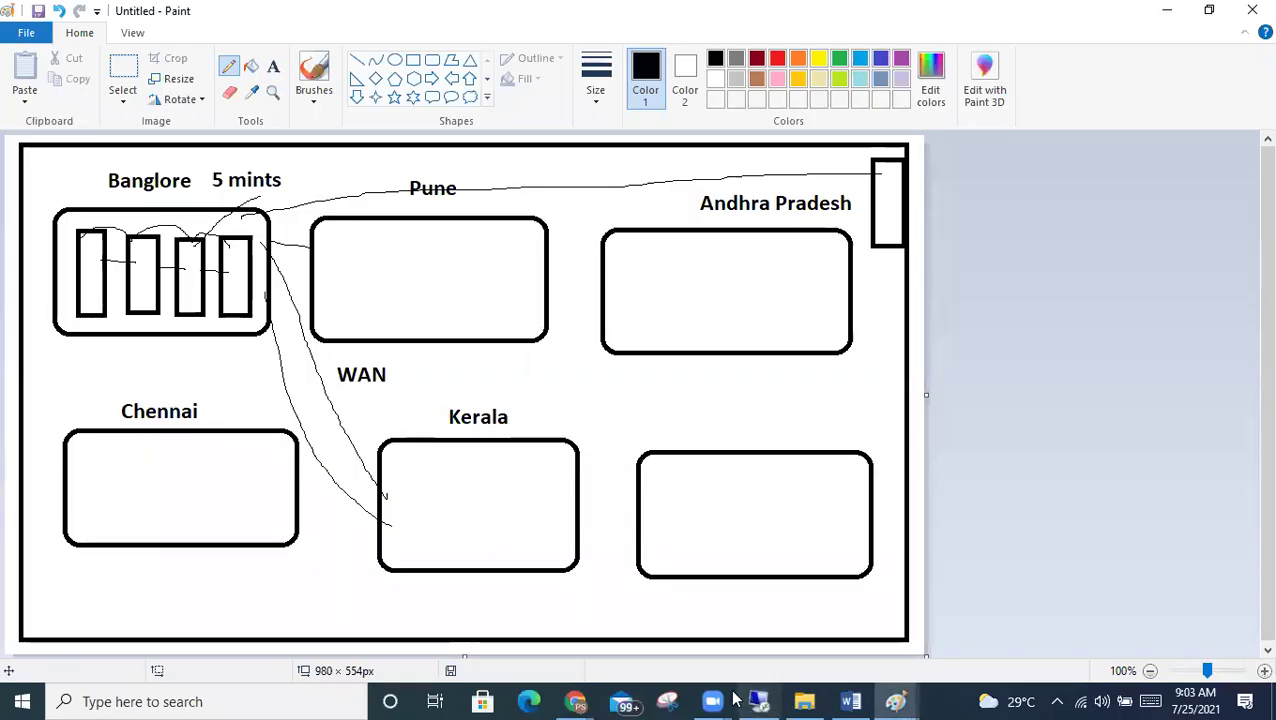